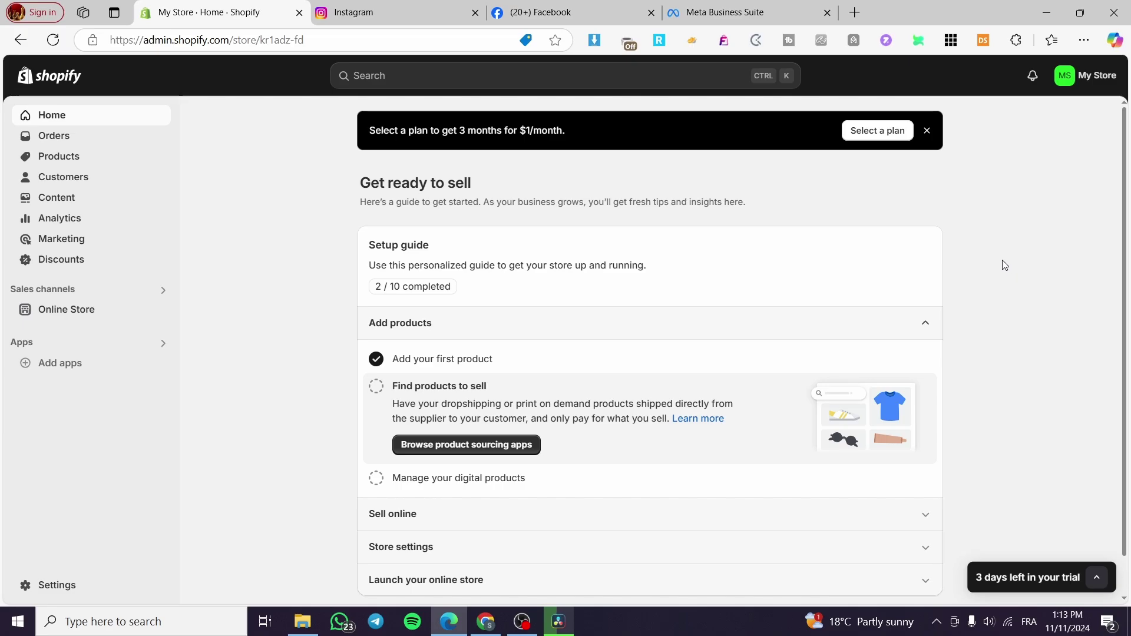
# Look at the Instagram login page, then open the Shopify store's product list.
pyautogui.click(371, 11)
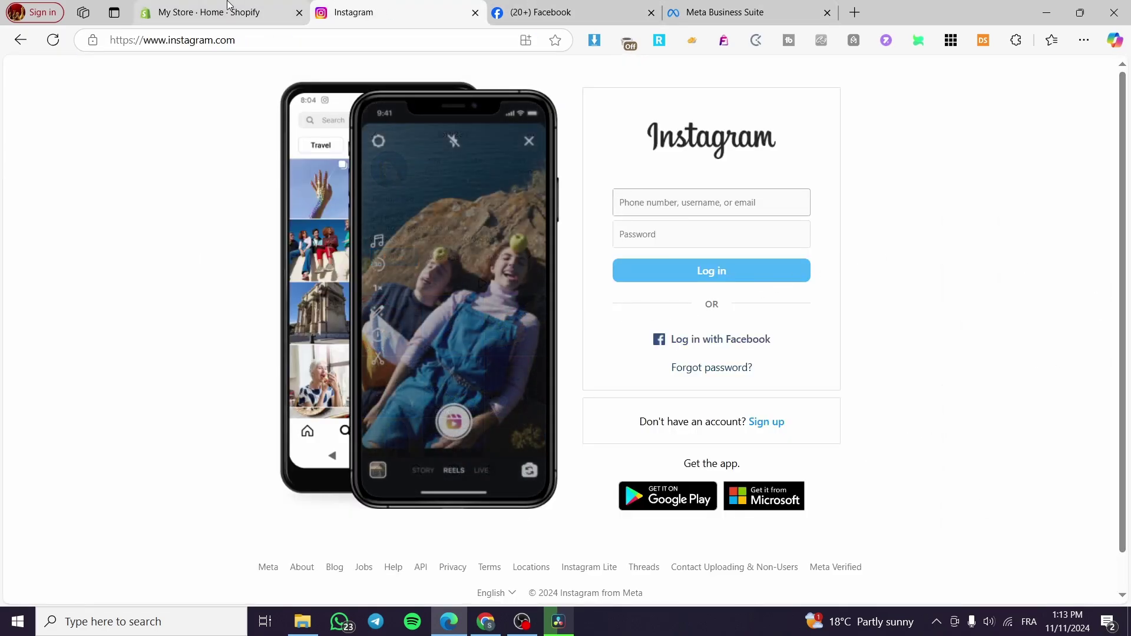
pyautogui.click(247, 12)
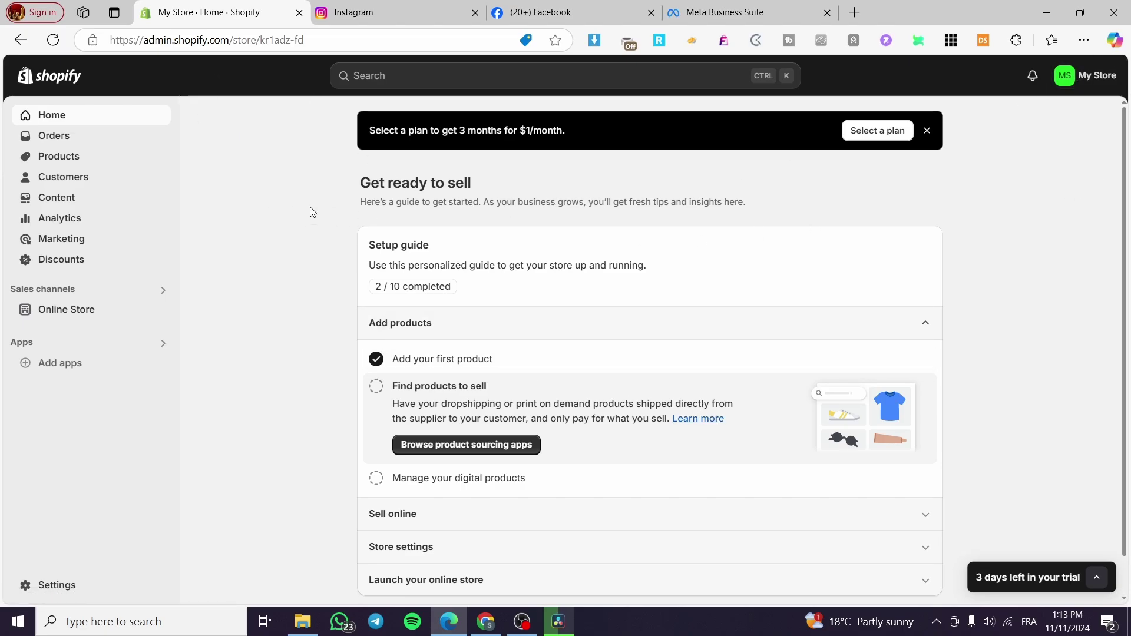
pyautogui.click(92, 160)
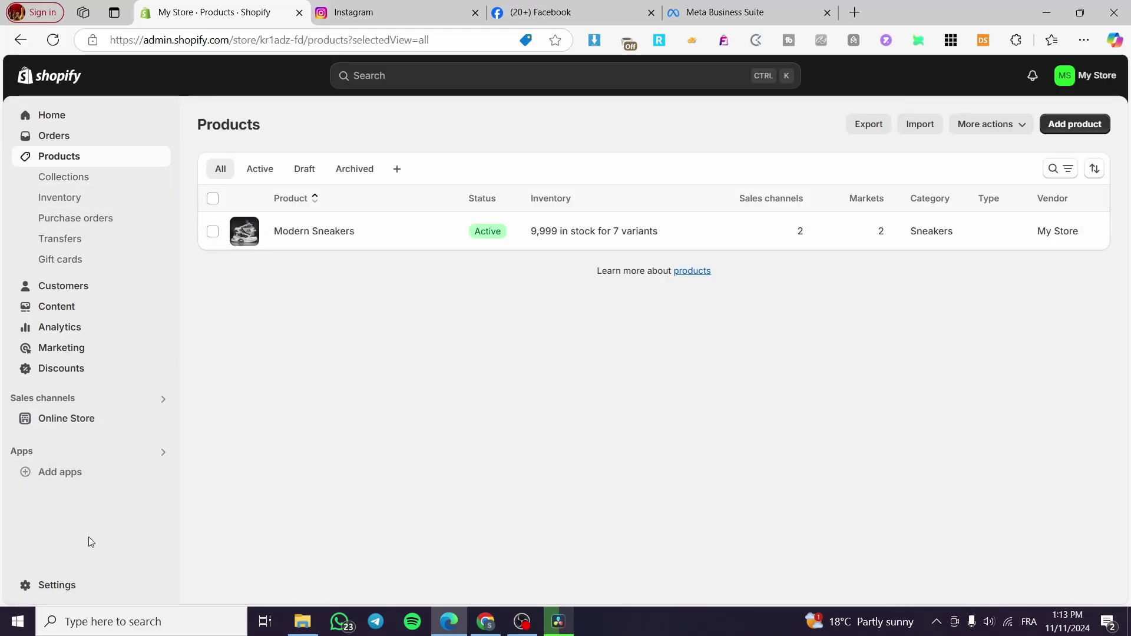
# Activate the (for testing) Bogus Gateway as the store's third-party payment provider in the payment settings.
pyautogui.click(71, 586)
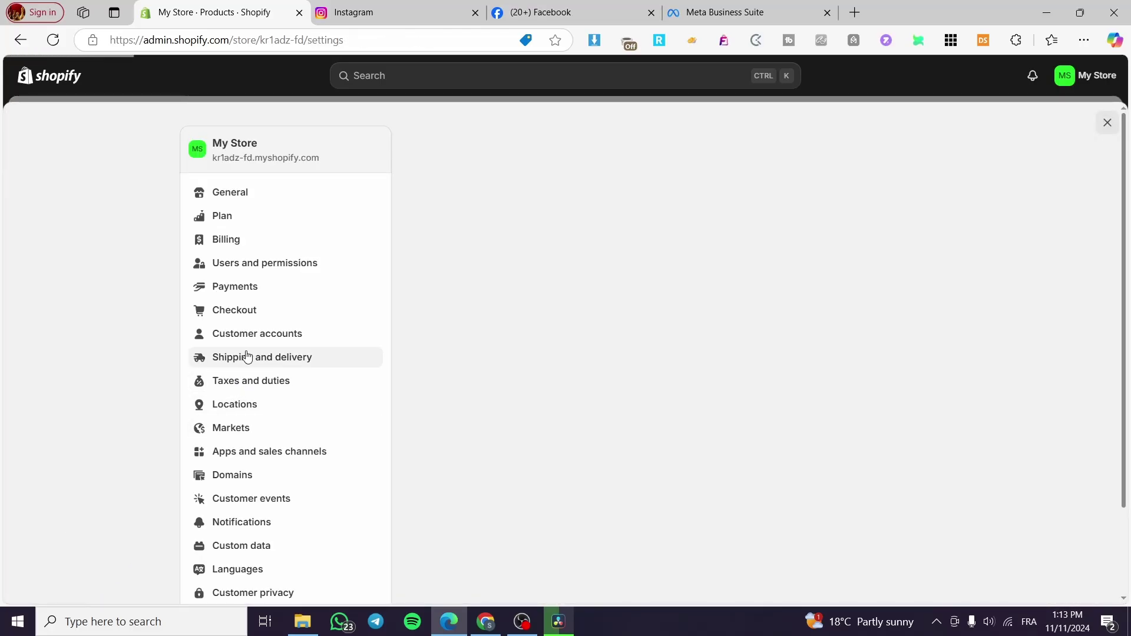
pyautogui.click(251, 287)
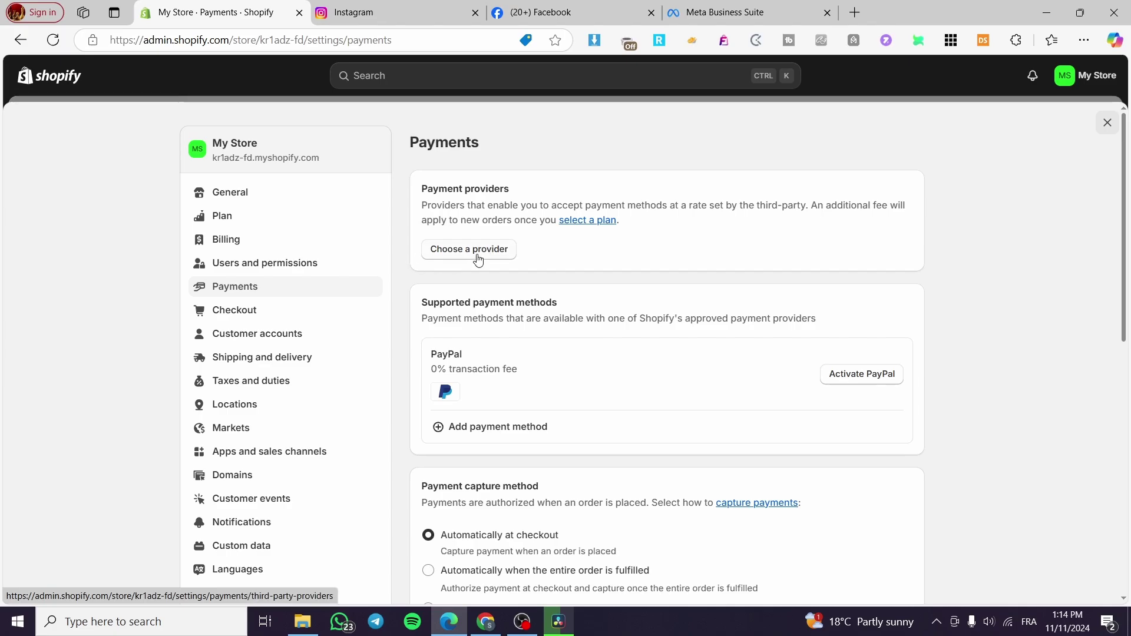
pyautogui.click(488, 249)
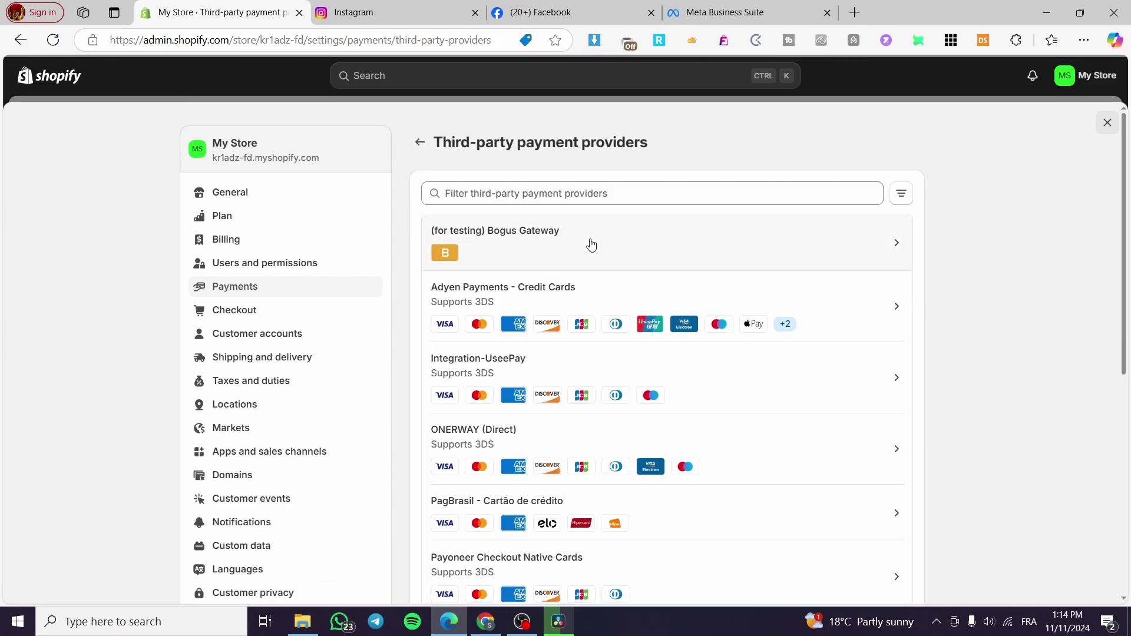
pyautogui.click(591, 245)
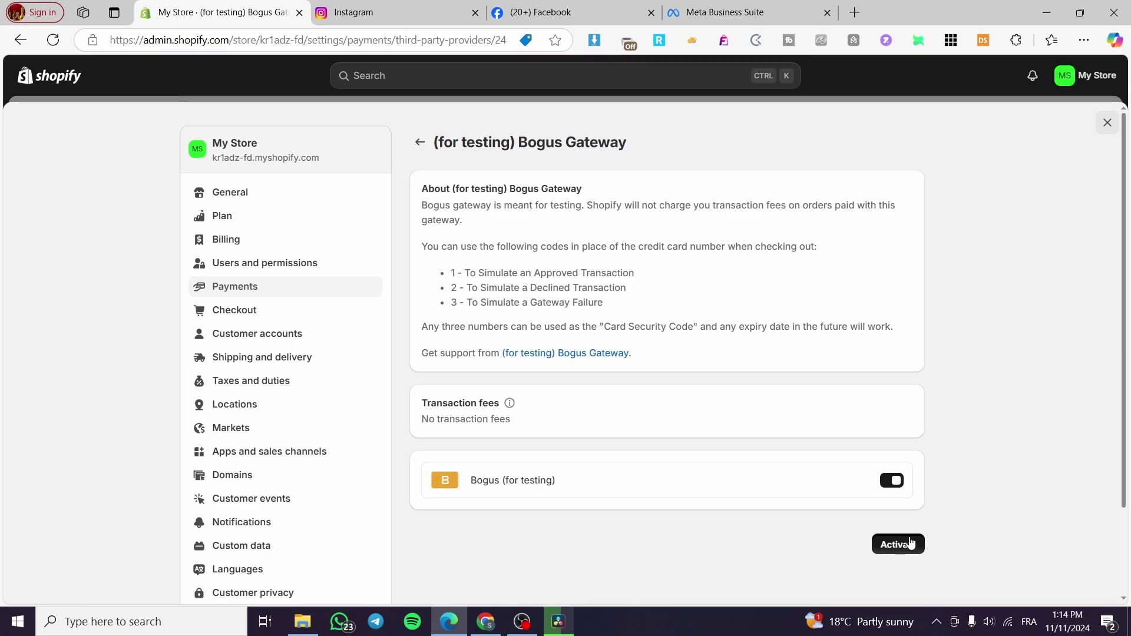
pyautogui.click(898, 544)
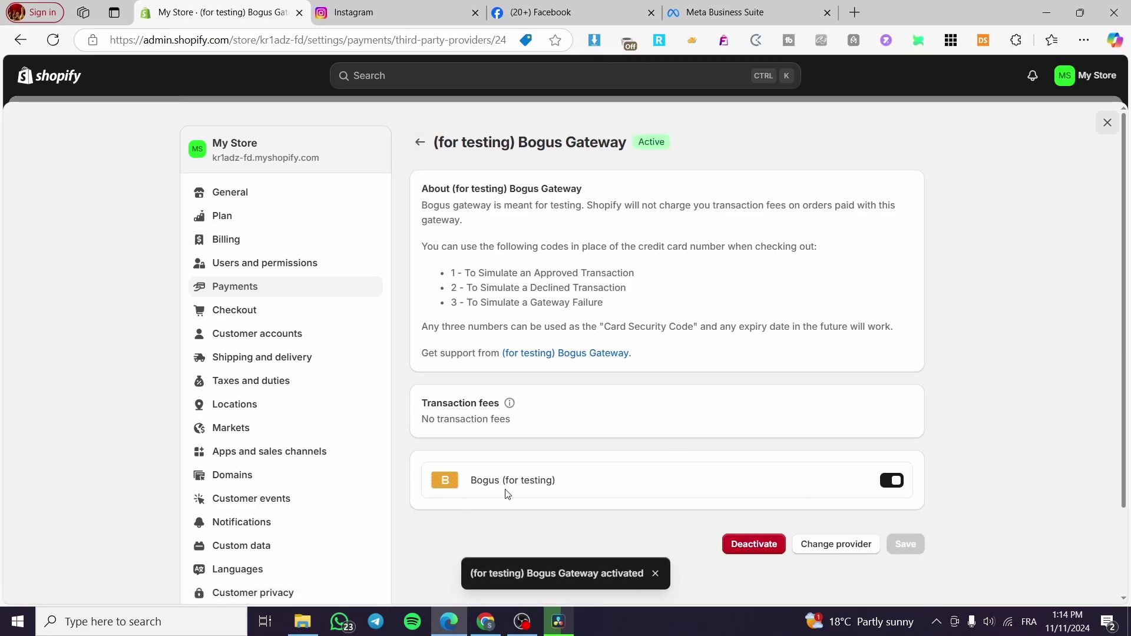
pyautogui.click(420, 143)
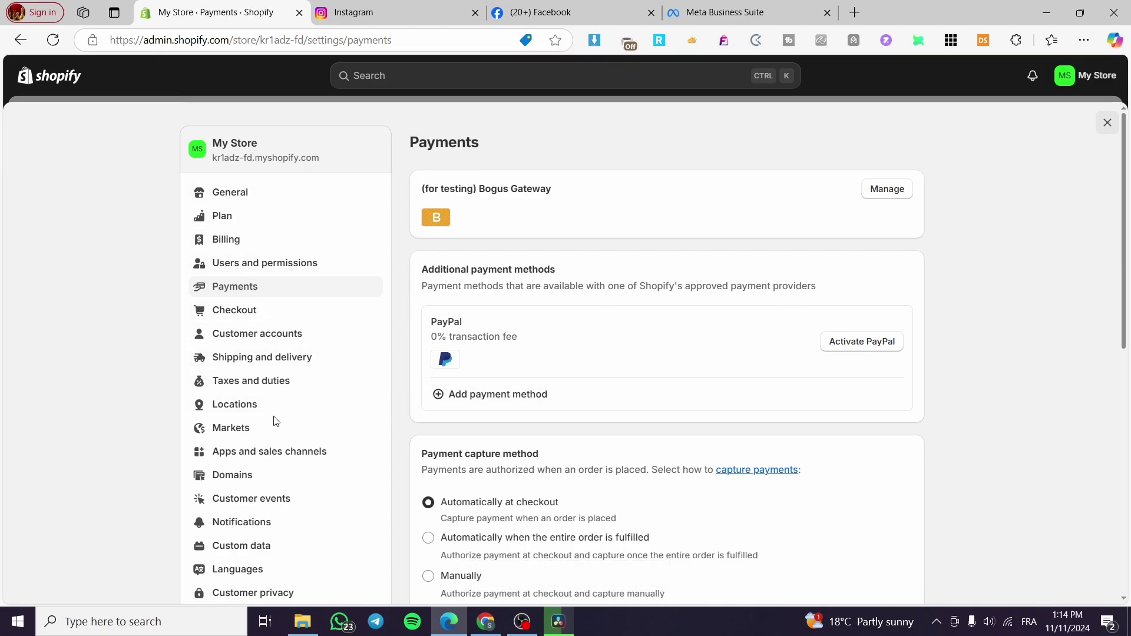
# Review the store's shipping and delivery settings, and look at the open Facebook page and Instagram login page.
pyautogui.click(252, 361)
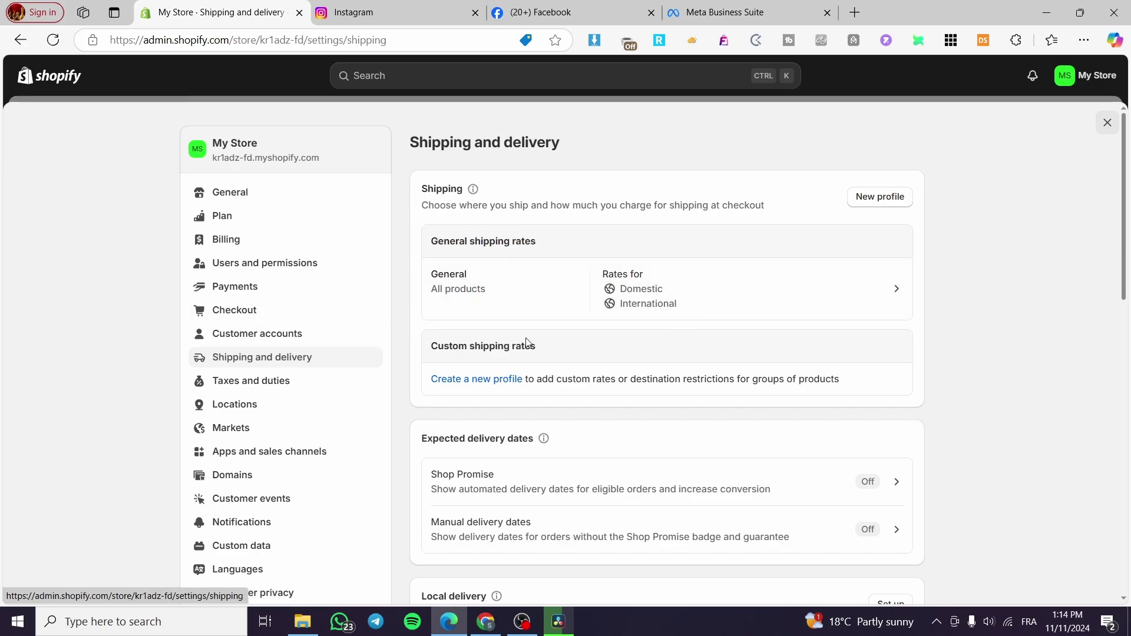
pyautogui.click(42, 88)
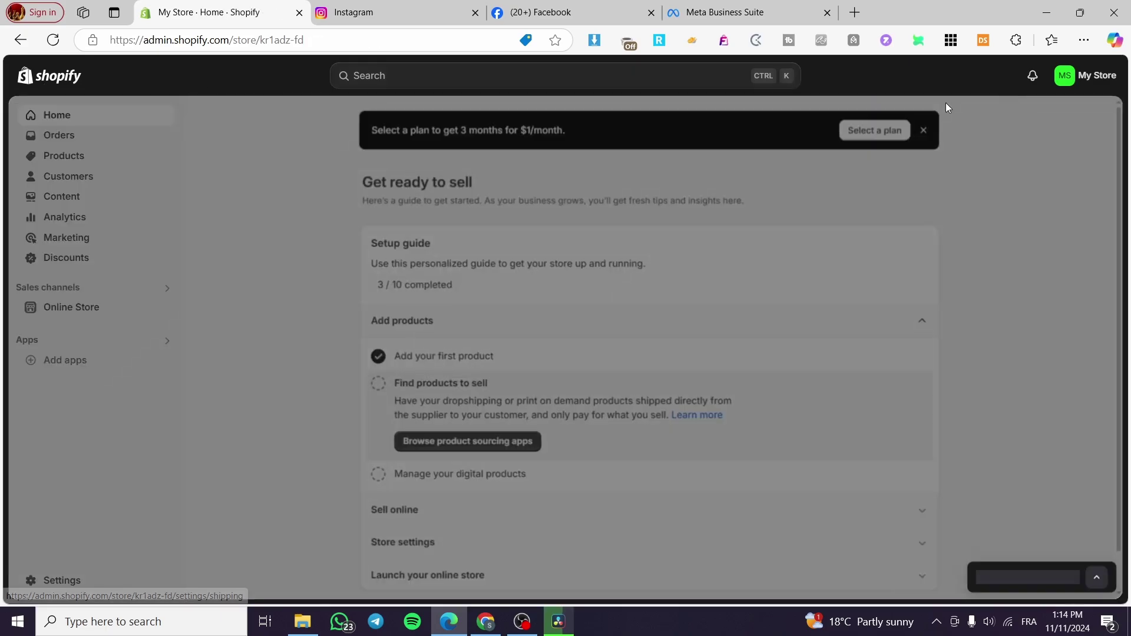
pyautogui.click(518, 13)
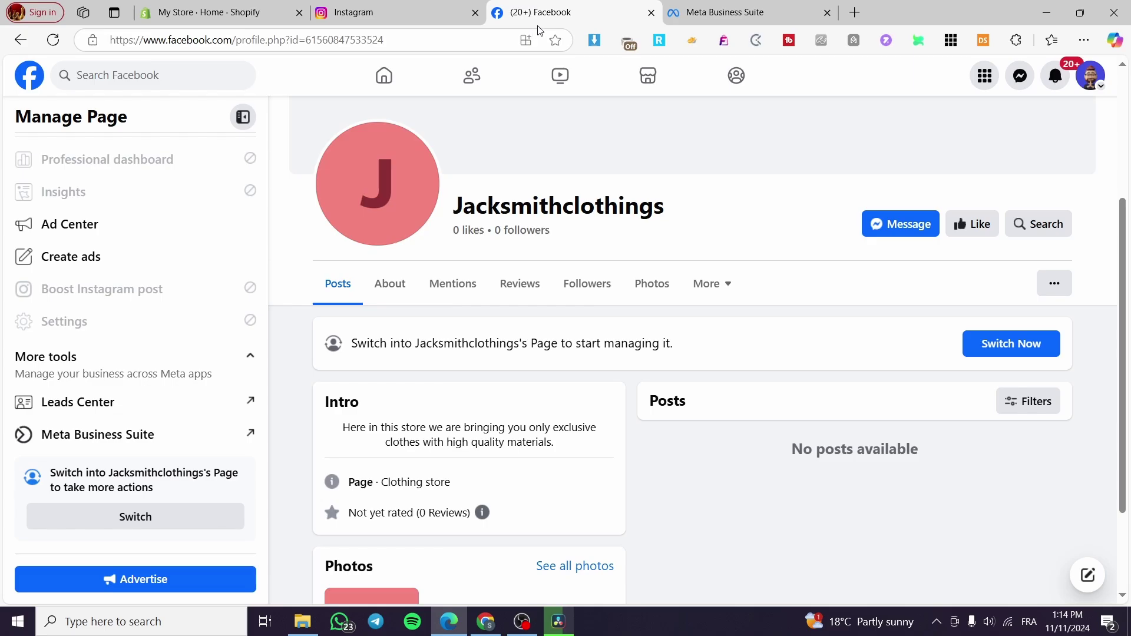
pyautogui.click(409, 10)
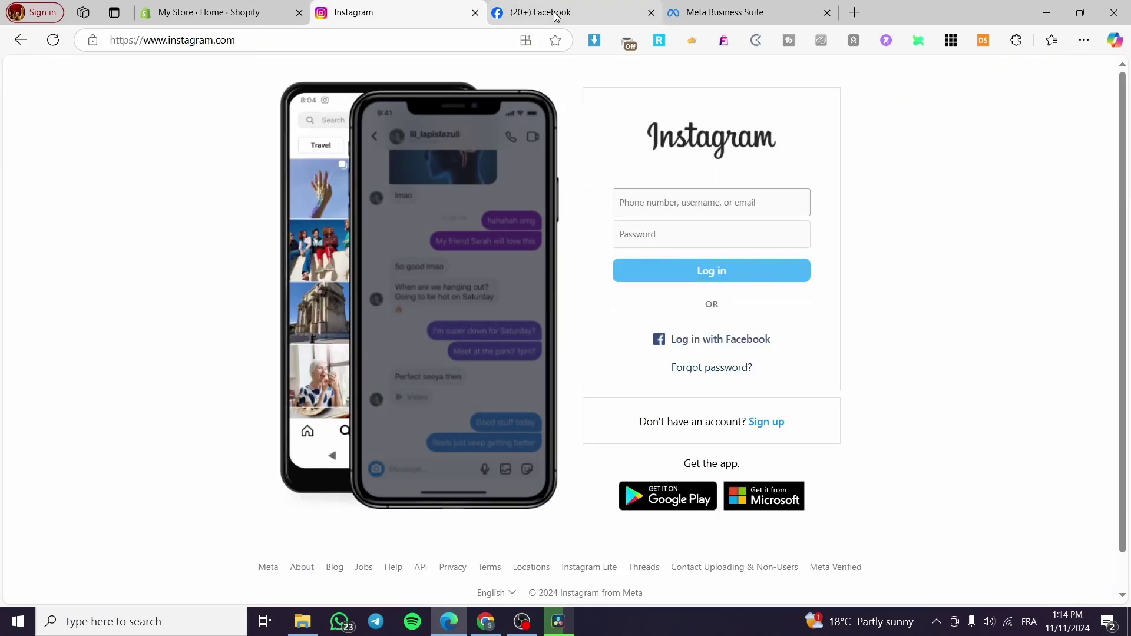
pyautogui.moveTo(556, 16)
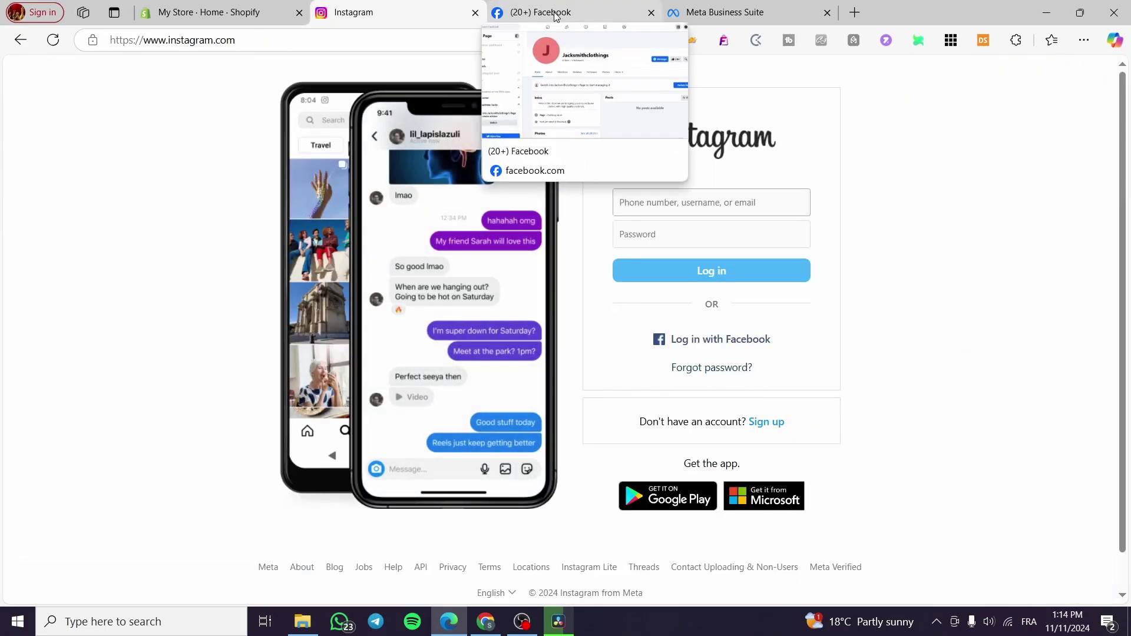
# Switch the Facebook session to the Smith'sclothing page profile and dismiss the switch notice.
pyautogui.click(555, 13)
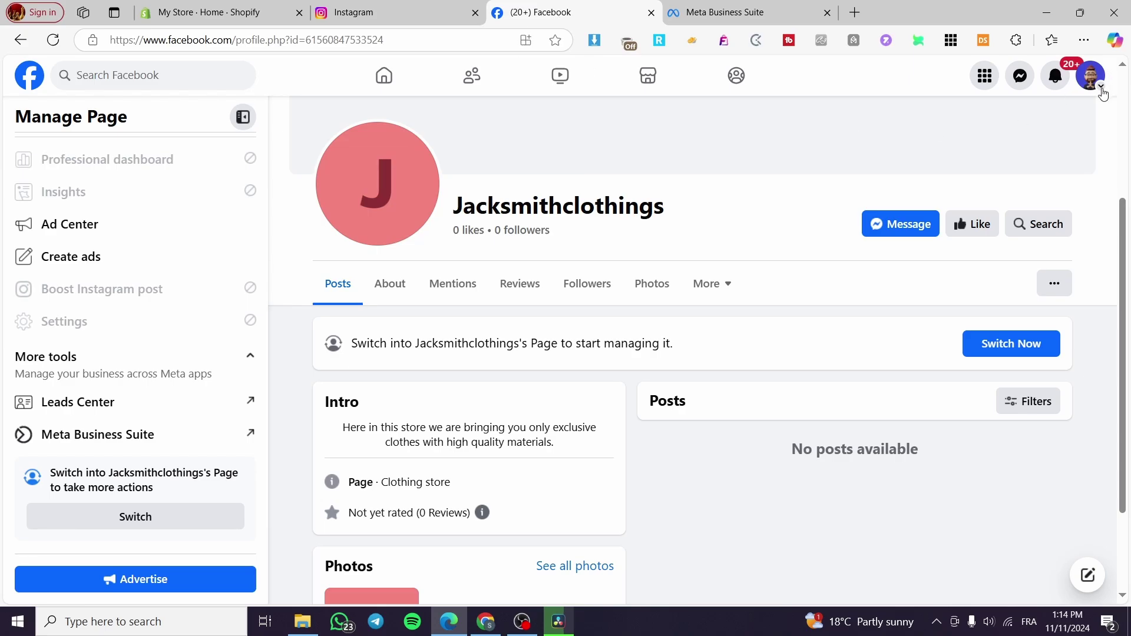
pyautogui.click(1101, 90)
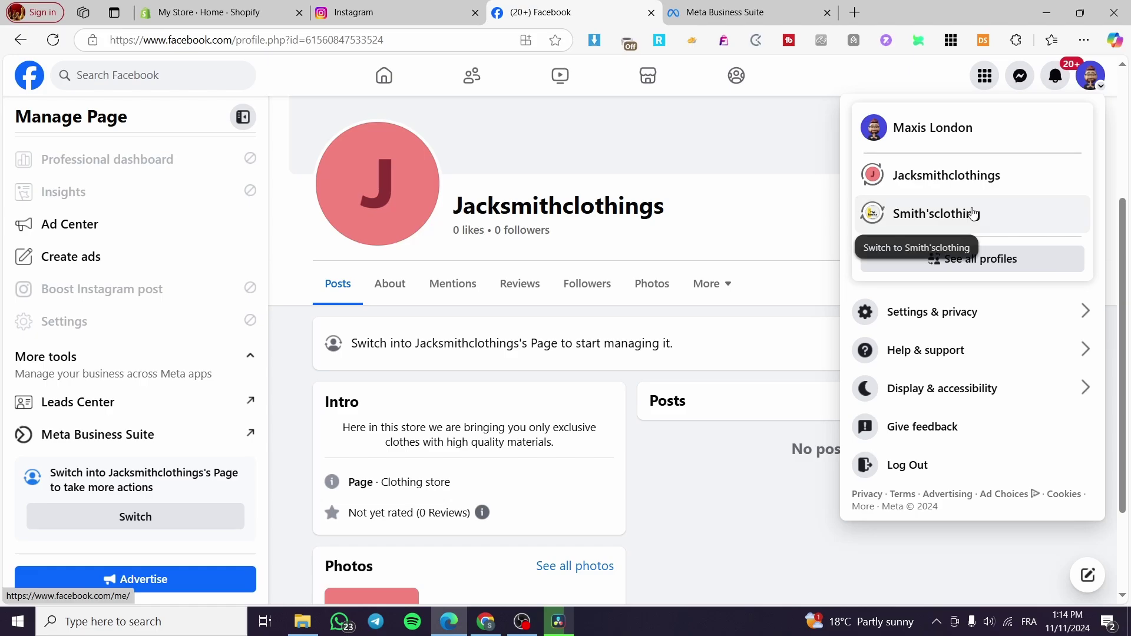
pyautogui.click(982, 227)
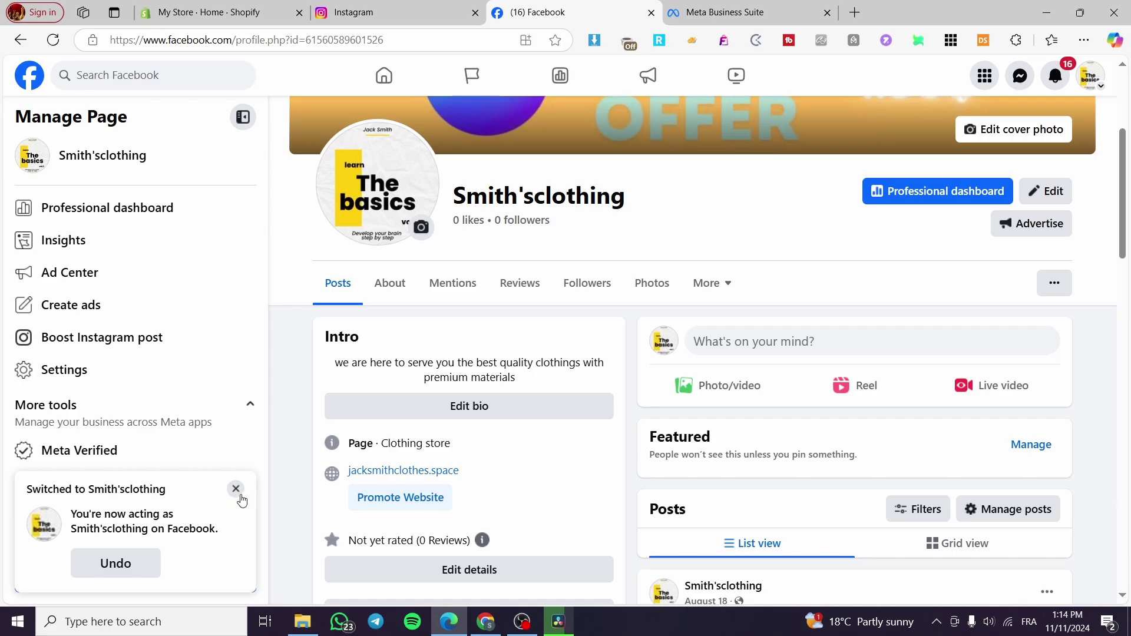
pyautogui.click(237, 489)
# Switch Facebook to the Unique Boutique DZ page from the full profile list and look over the page.
pyautogui.click(1096, 86)
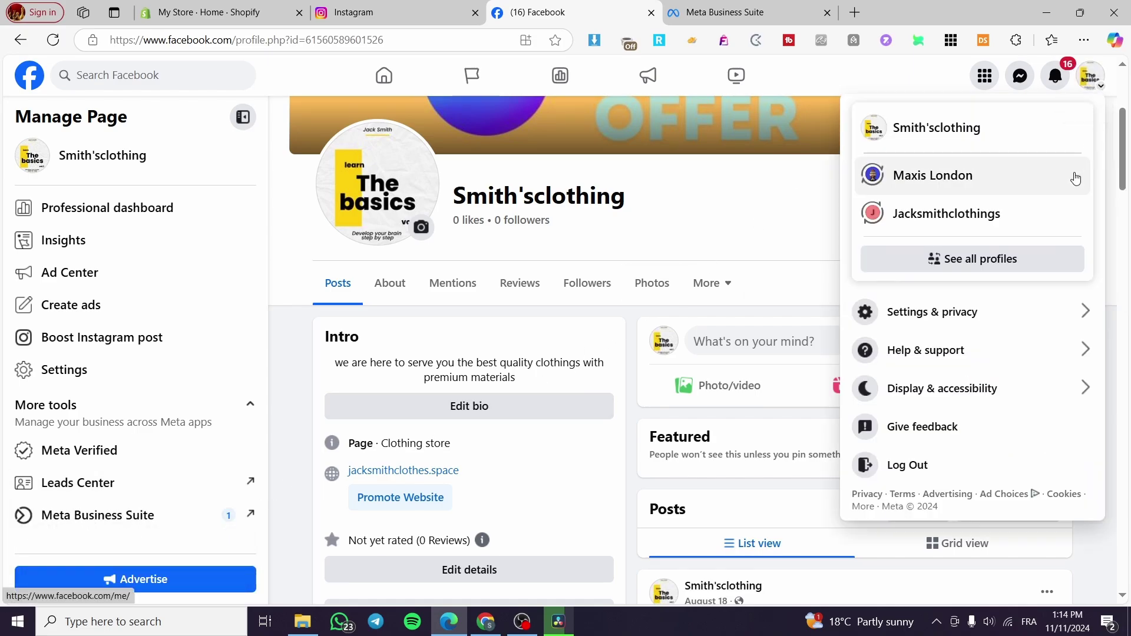
pyautogui.click(999, 260)
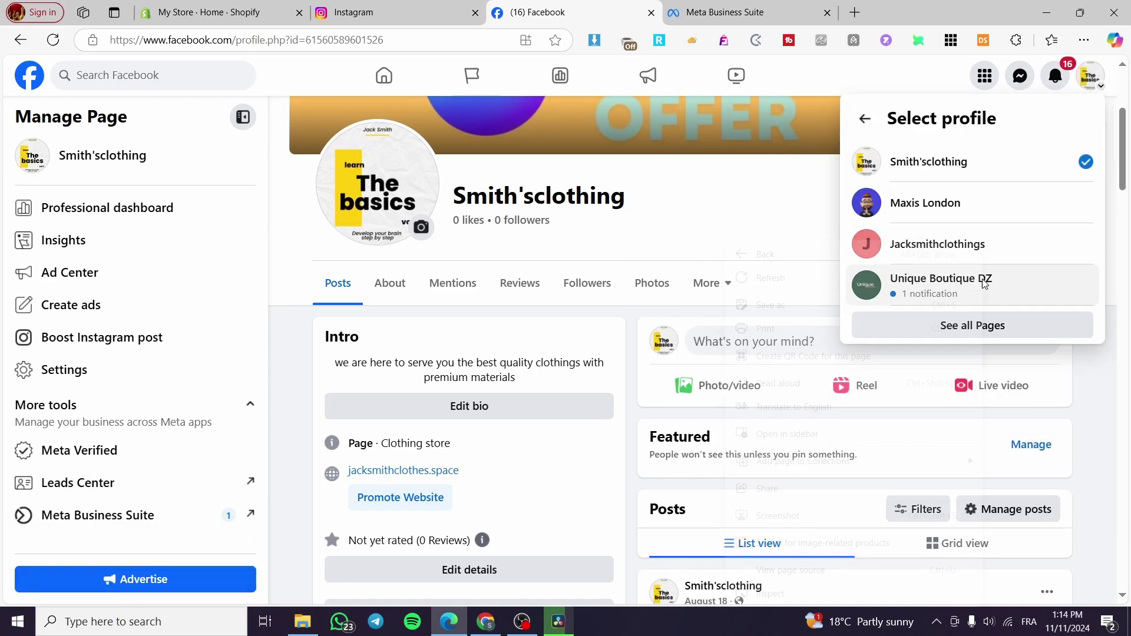
pyautogui.click(942, 283)
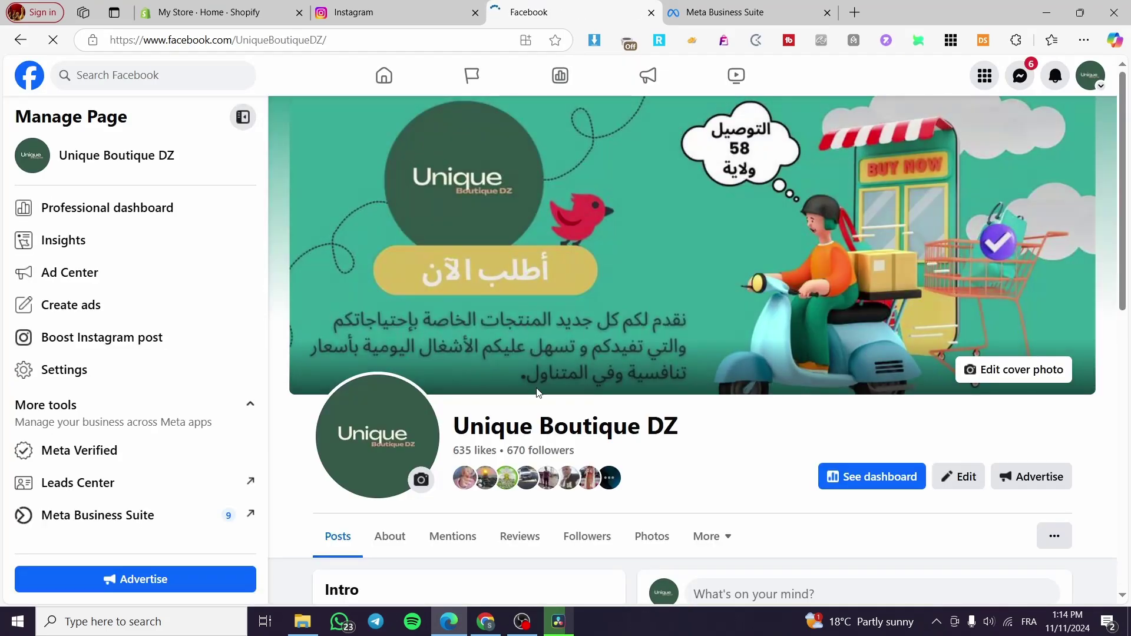
pyautogui.scroll(-3, 560, 371)
pyautogui.scroll(3, 669, 383)
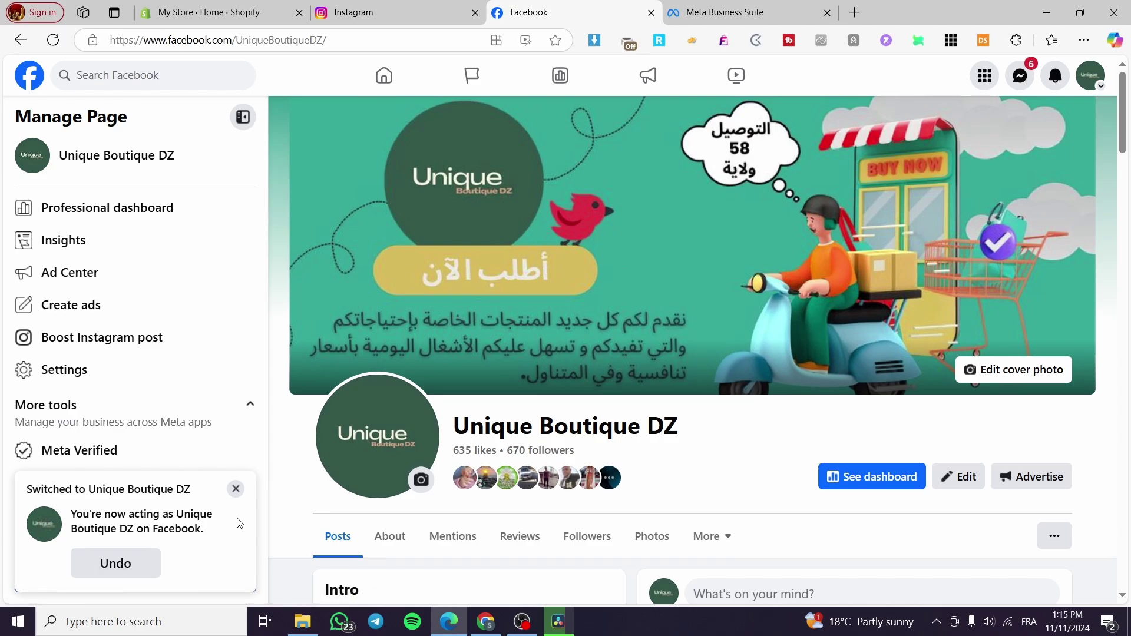
# Return to the Shopify admin and search the Shopify App Store for Facebook.
pyautogui.click(411, 8)
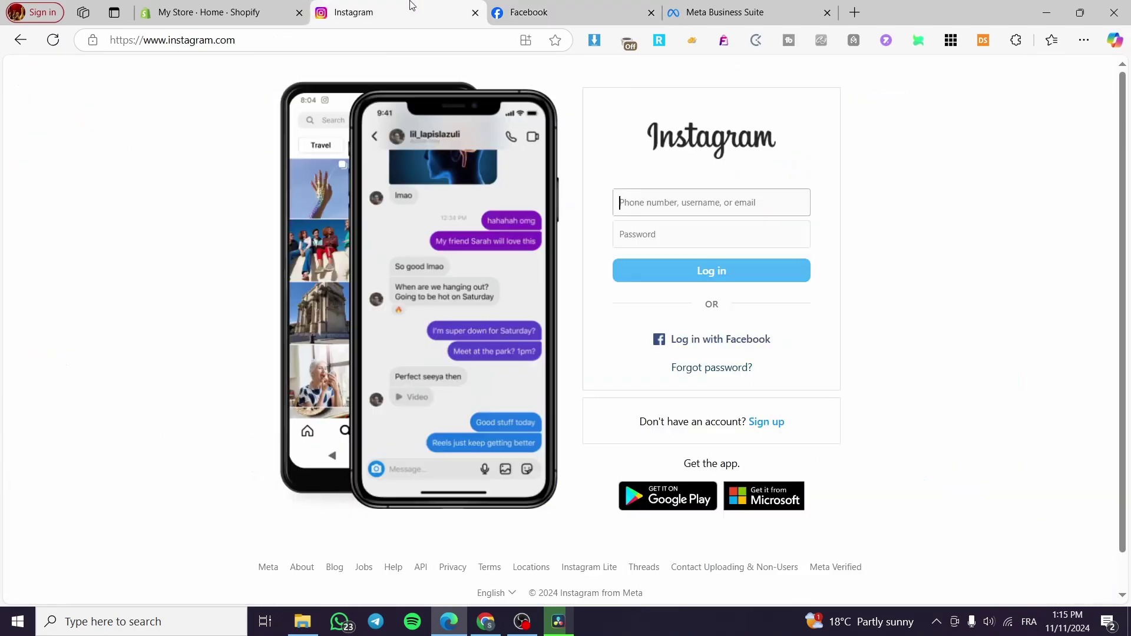
pyautogui.click(246, 7)
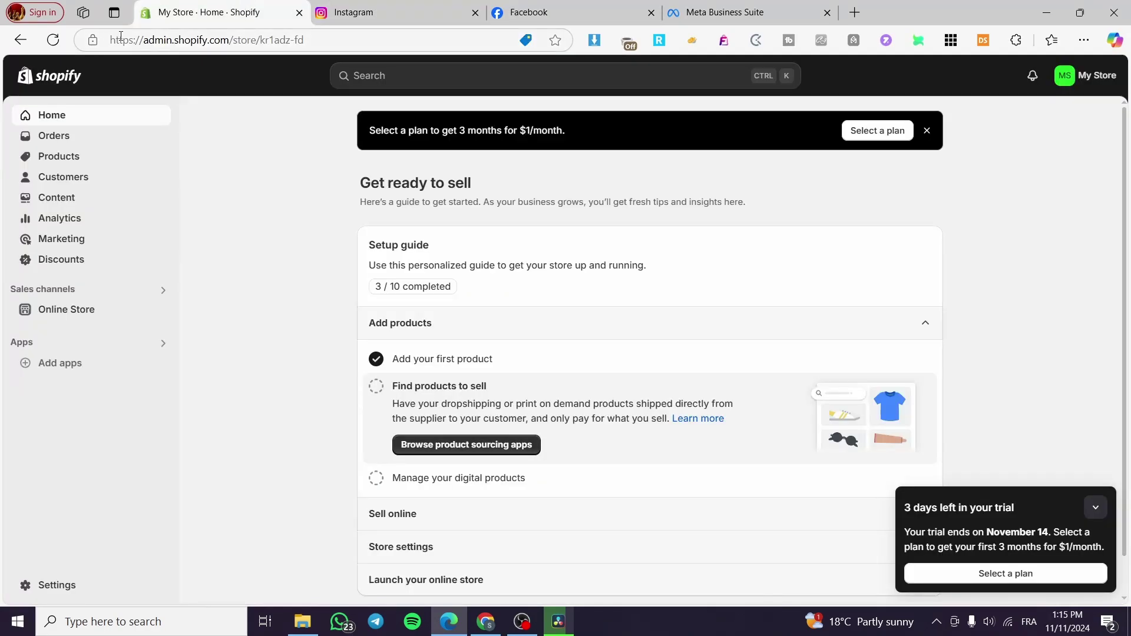
pyautogui.click(589, 81)
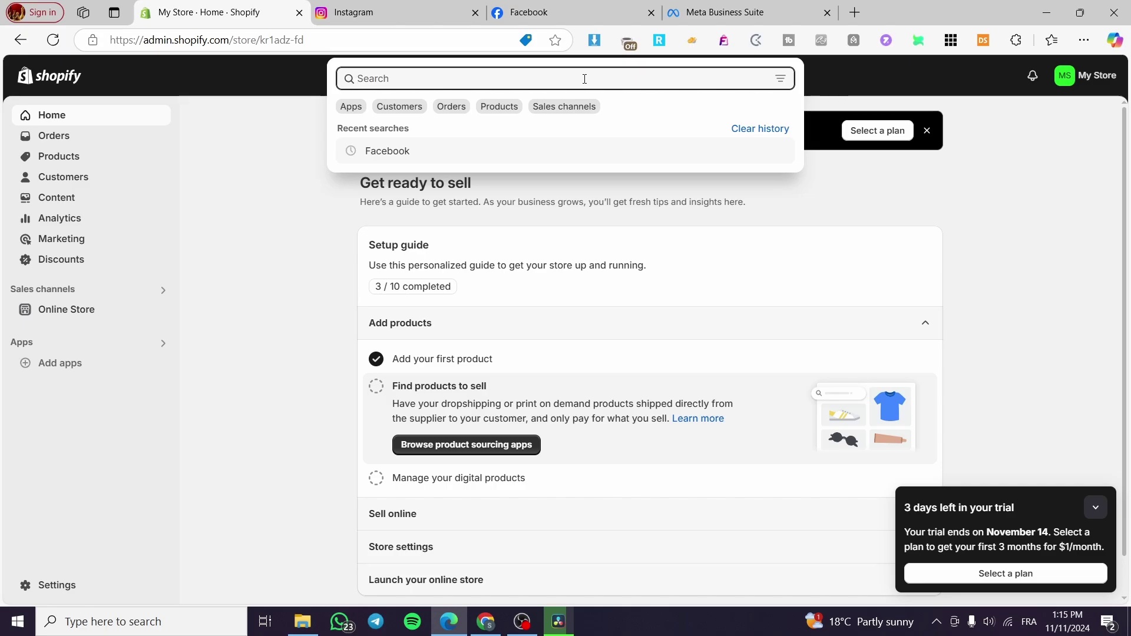
pyautogui.click(422, 160)
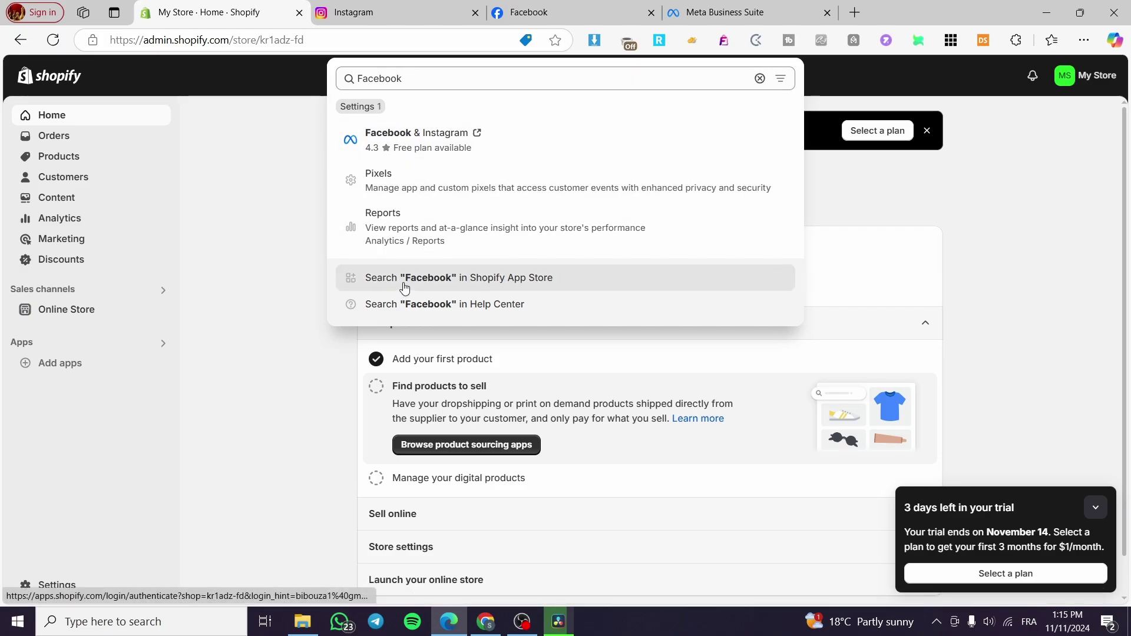
pyautogui.click(531, 285)
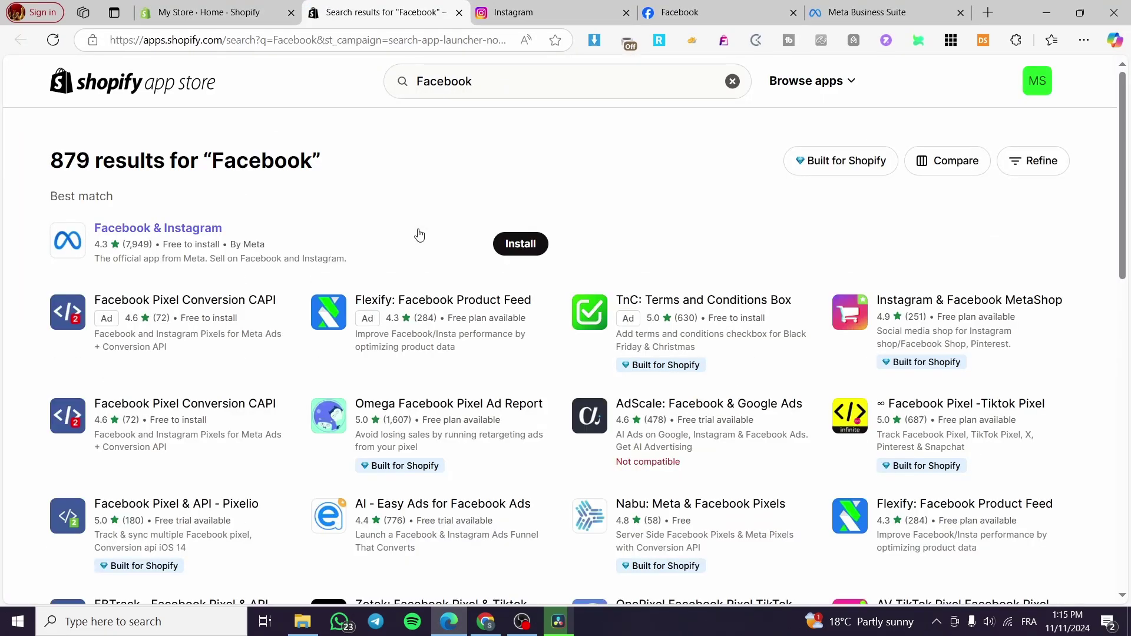
# Install Meta's Facebook & Instagram app in the store and pin it to the sales channels.
pyautogui.click(134, 237)
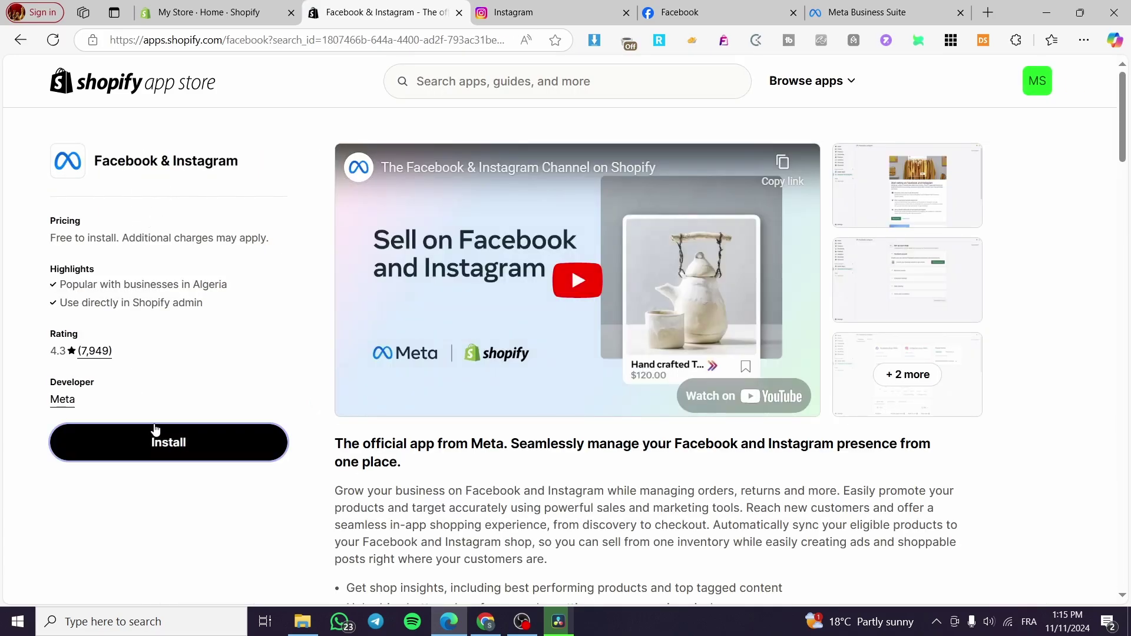
pyautogui.click(153, 439)
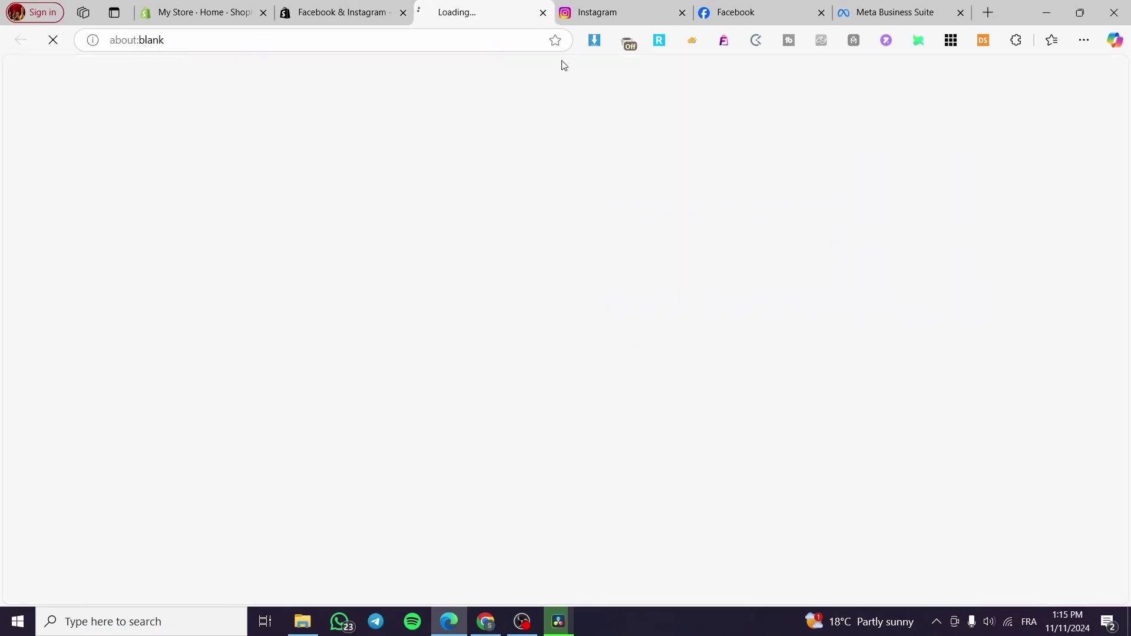
pyautogui.click(405, 17)
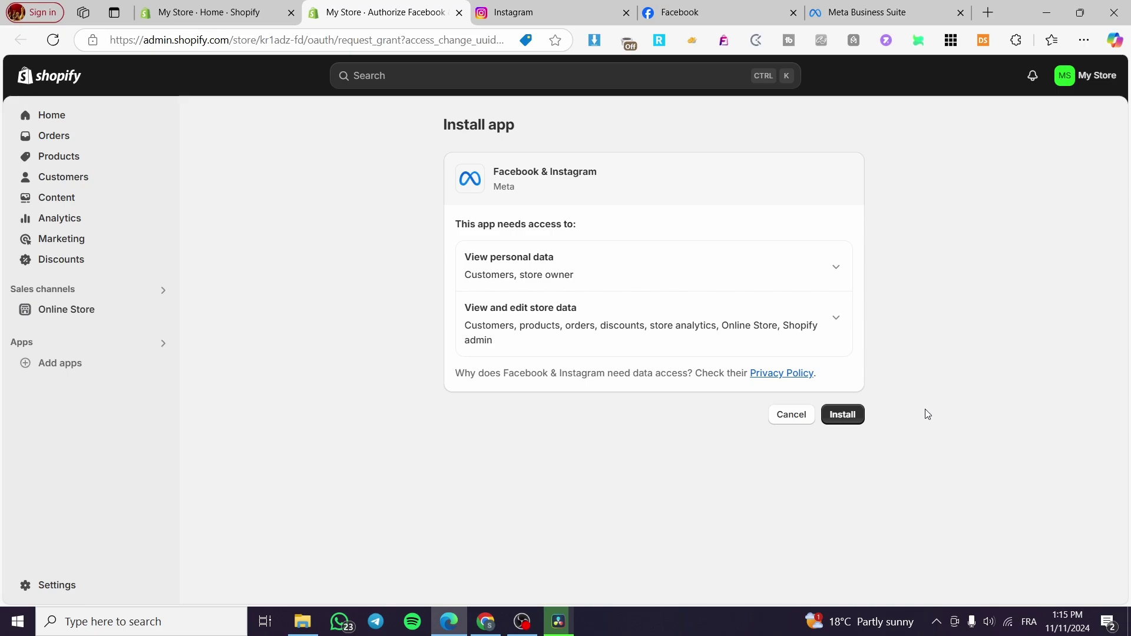
pyautogui.click(862, 416)
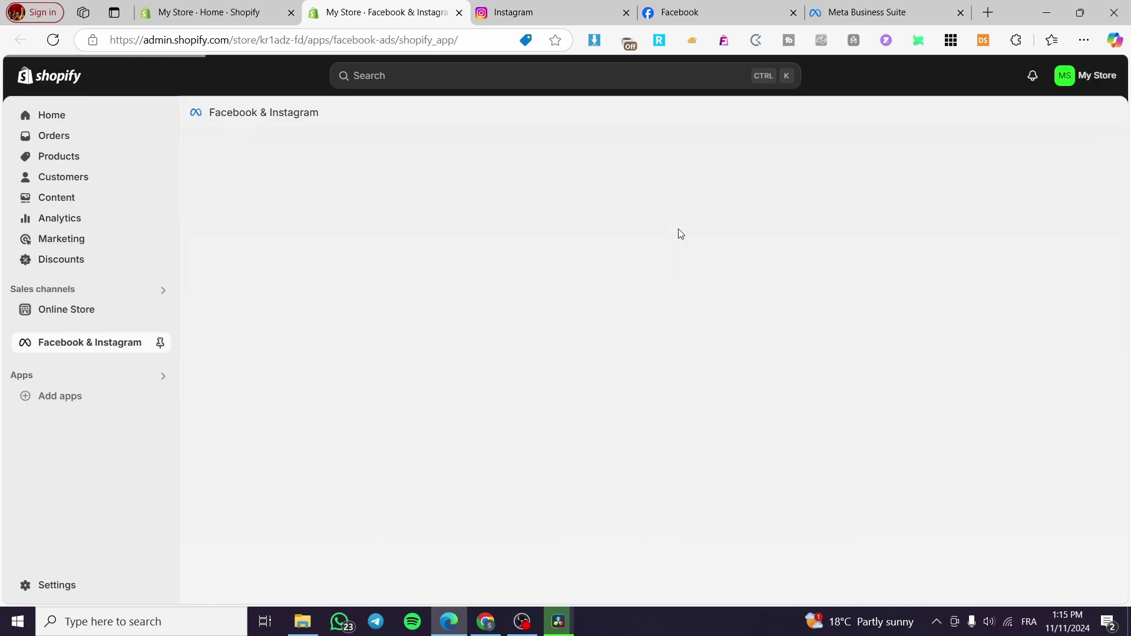
pyautogui.click(160, 345)
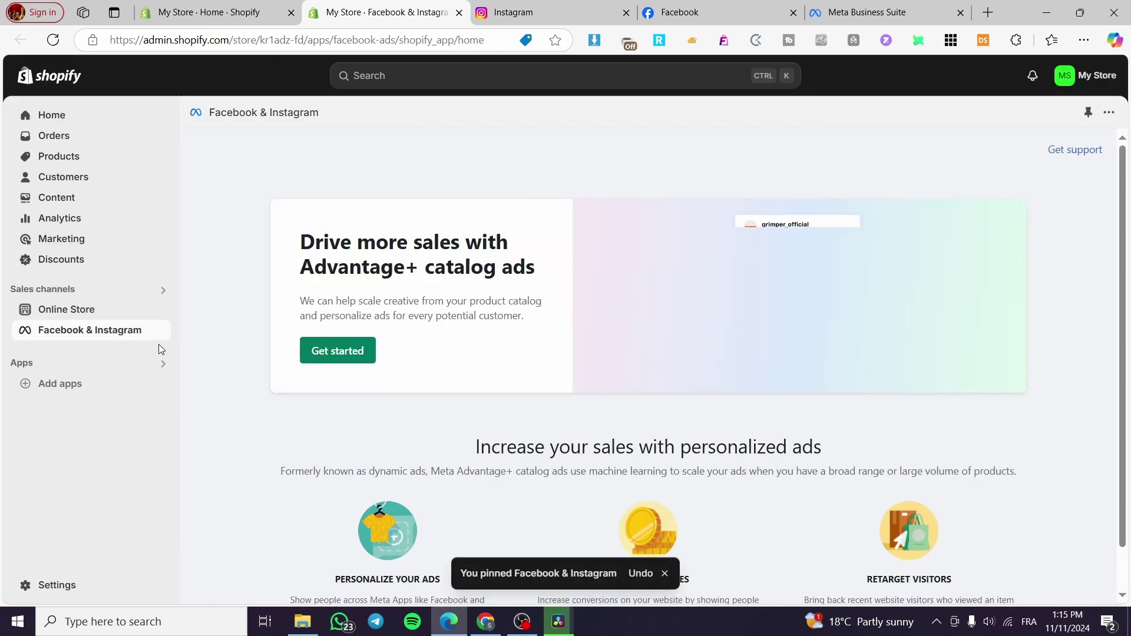
# Start the Facebook and Instagram ads setup and connect the personal Facebook account, accepting the account switch and continuing to Shopify.
pyautogui.click(334, 352)
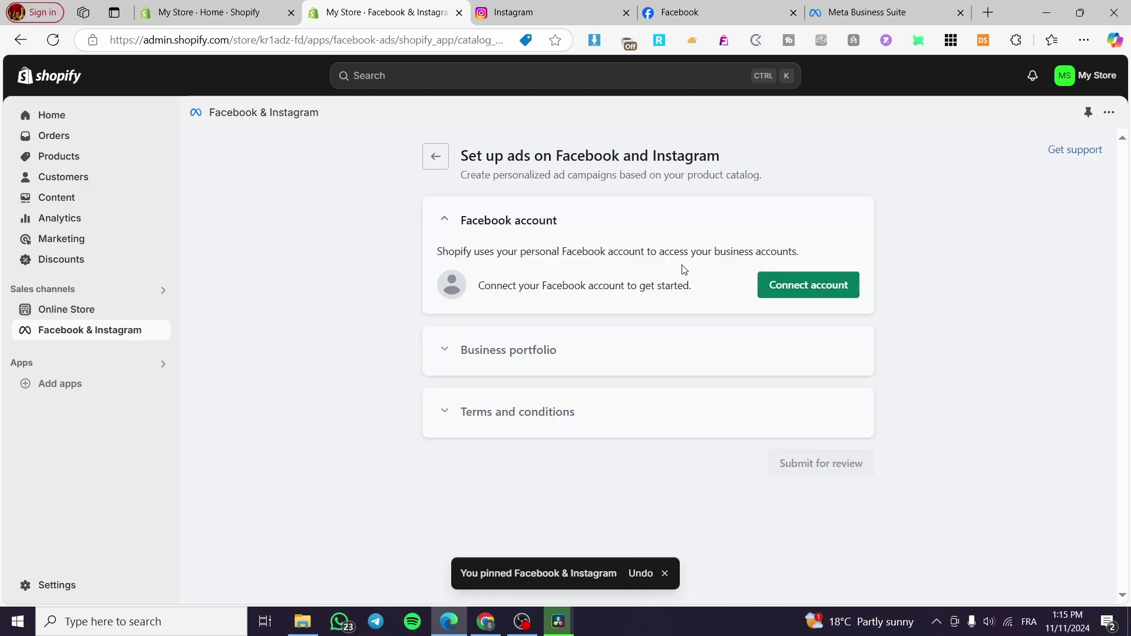
pyautogui.click(644, 222)
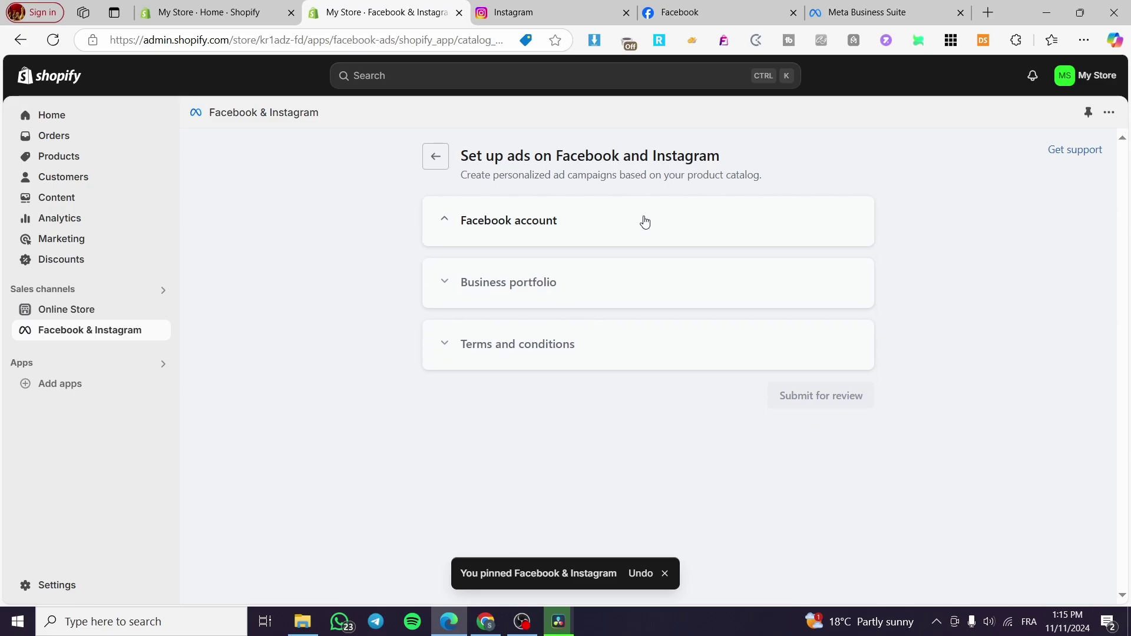
pyautogui.click(486, 232)
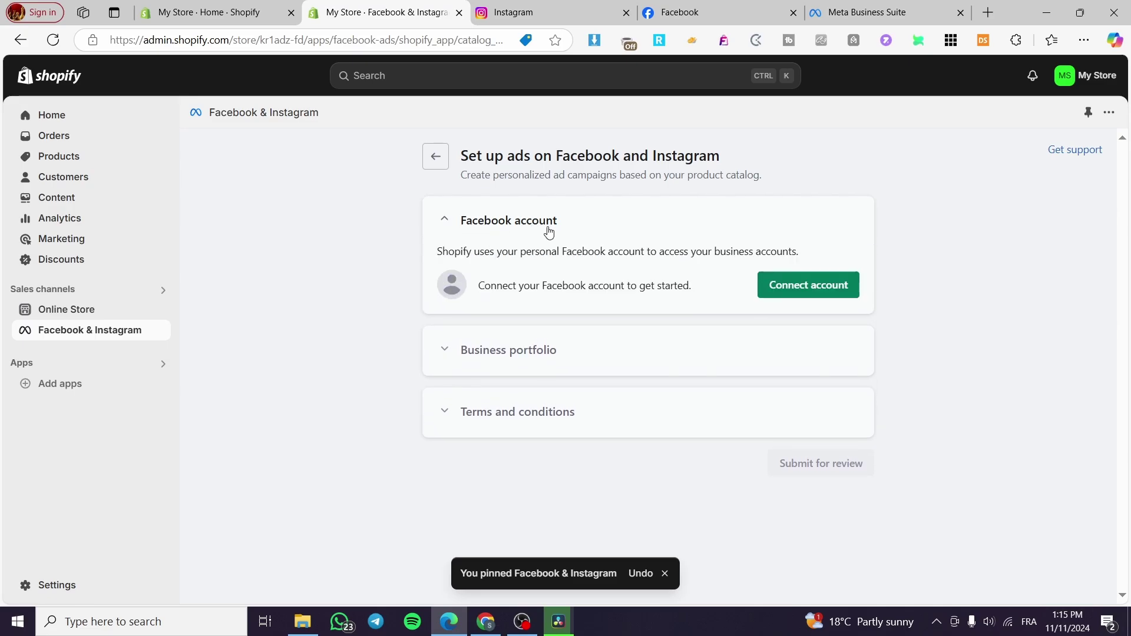
pyautogui.click(843, 287)
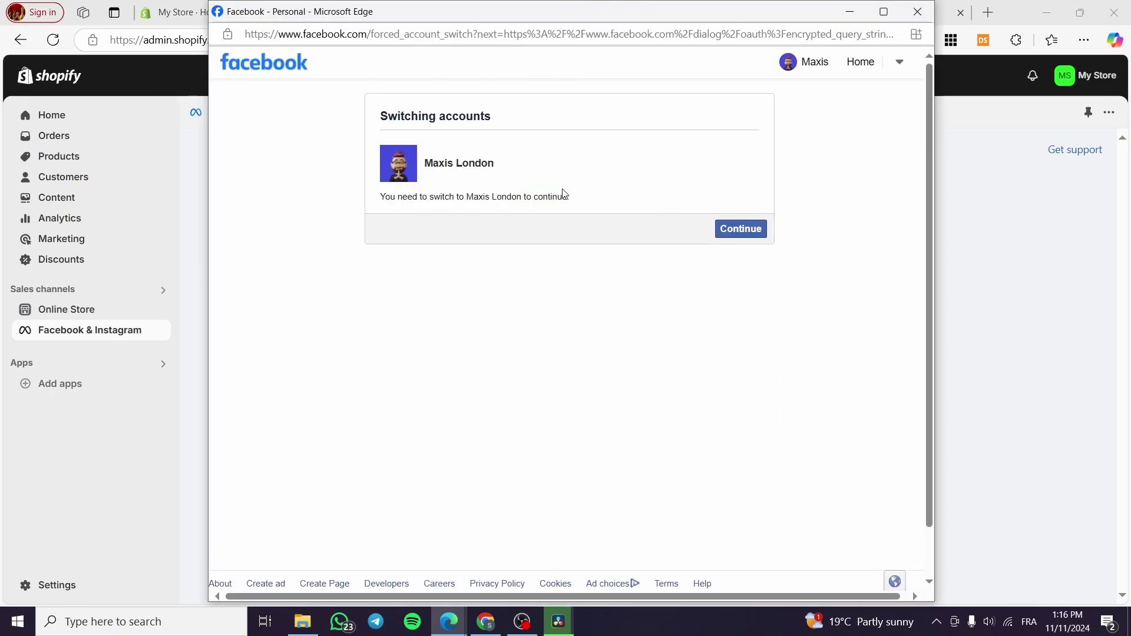
pyautogui.click(723, 230)
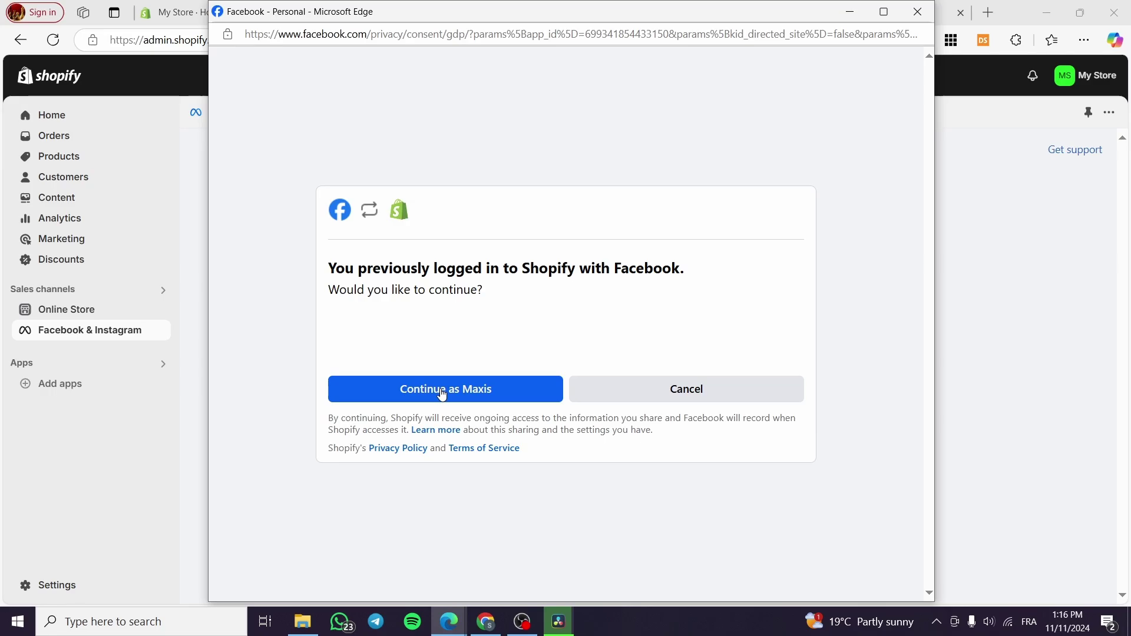
pyautogui.click(442, 393)
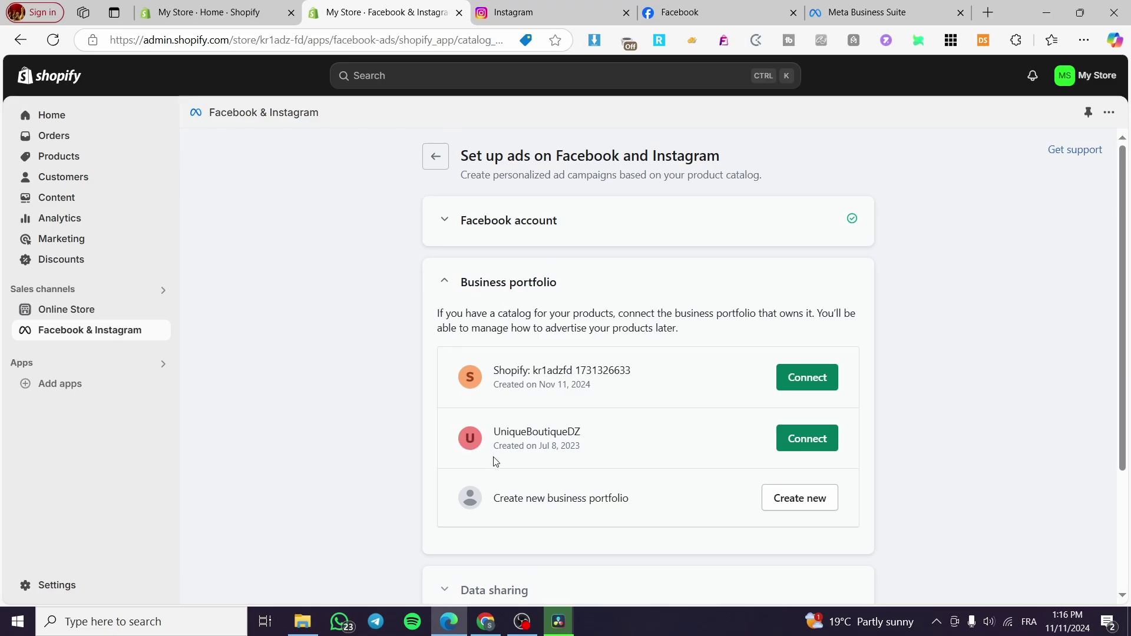
# Check the Unique Boutique DZ Facebook page and connect the UniqueBoutiqueDZ business portfolio to the store.
pyautogui.scroll(-3, 545, 396)
pyautogui.scroll(1, 530, 365)
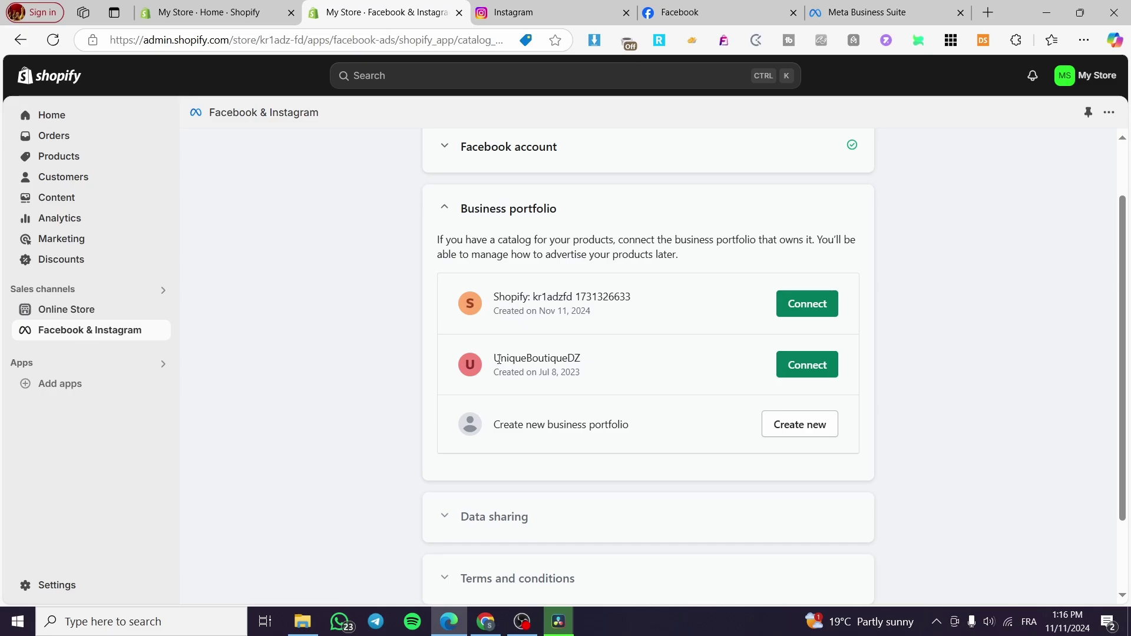
pyautogui.moveTo(498, 359); pyautogui.dragTo(586, 369)
pyautogui.click(596, 377)
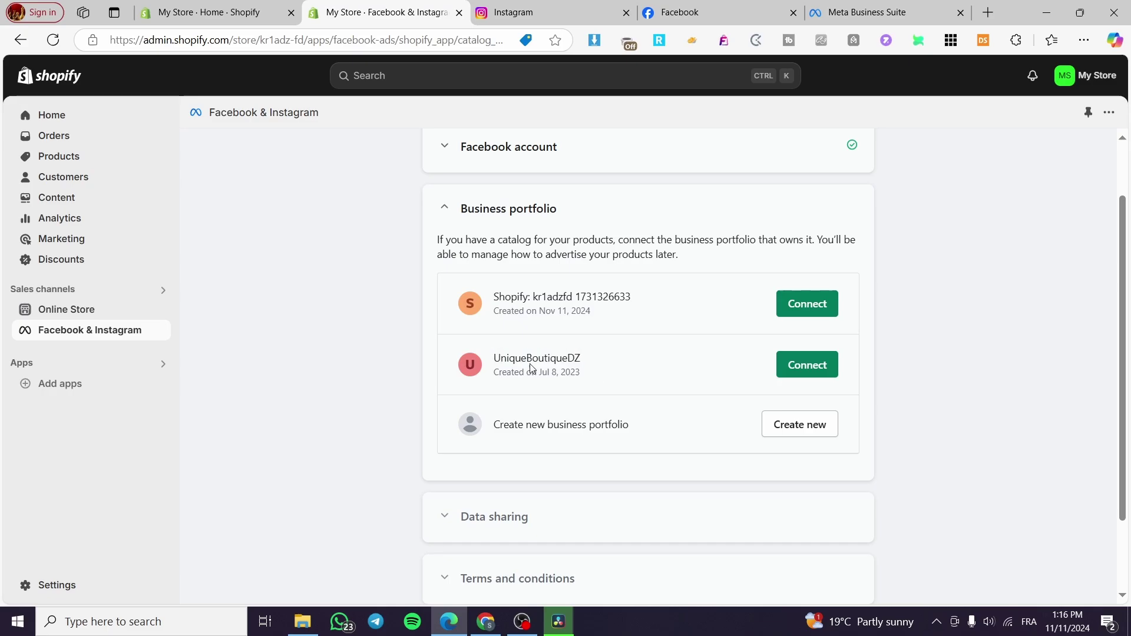
pyautogui.doubleClick(573, 358)
pyautogui.click(599, 392)
pyautogui.click(550, 7)
pyautogui.click(718, 7)
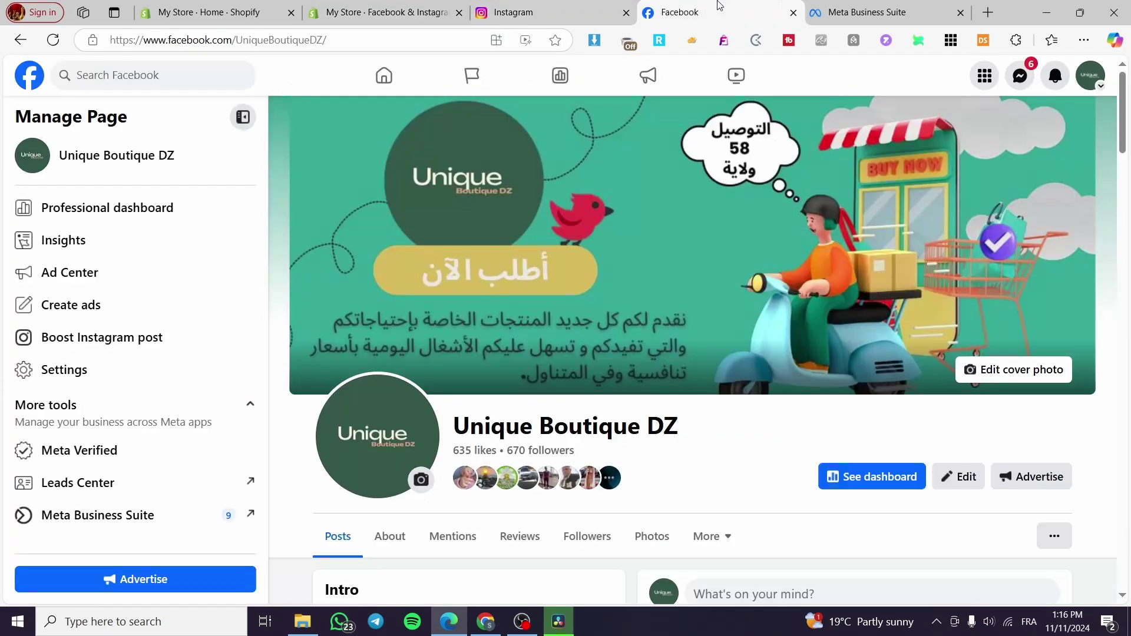
pyautogui.click(409, 61)
pyautogui.click(422, 5)
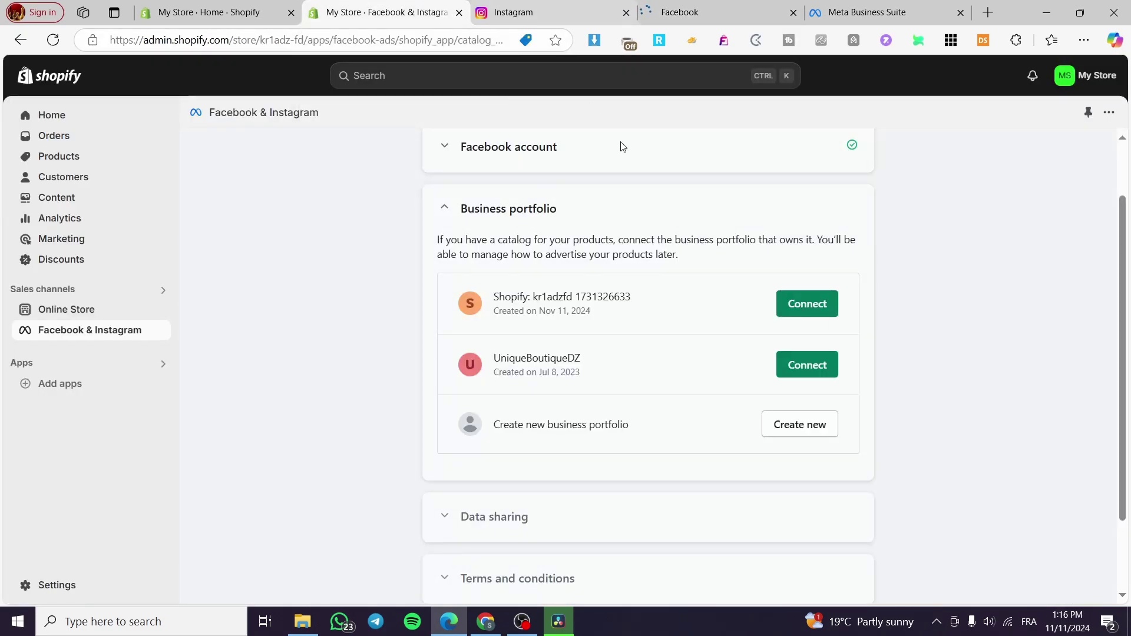
pyautogui.click(807, 363)
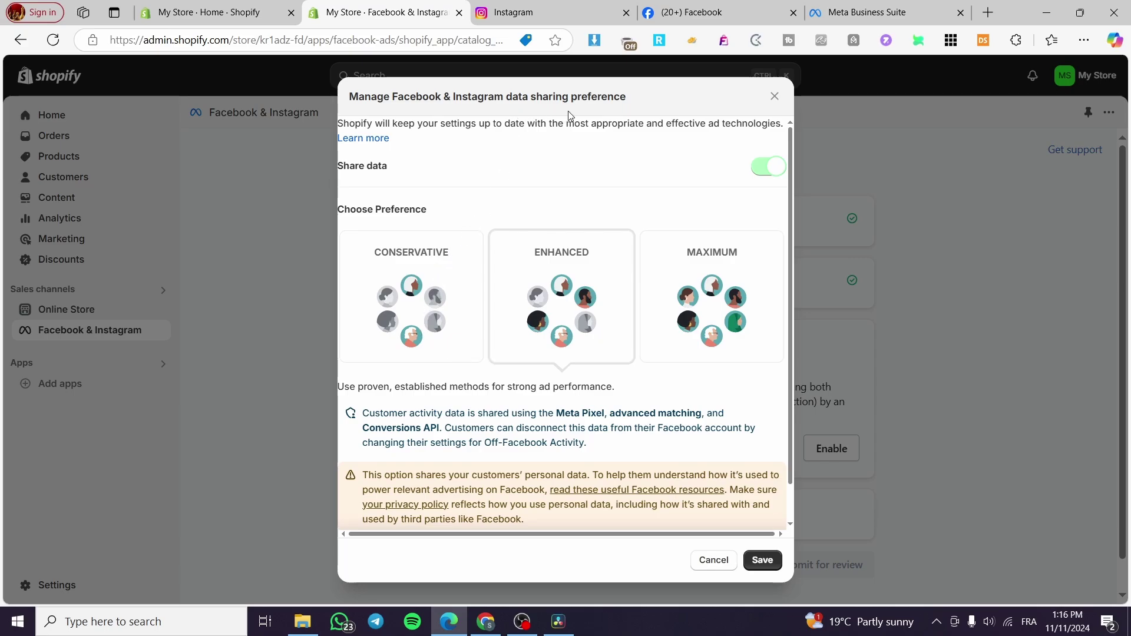
# Compare the Conservative, Enhanced and Maximum data sharing preferences and choose Enhanced.
pyautogui.click(400, 302)
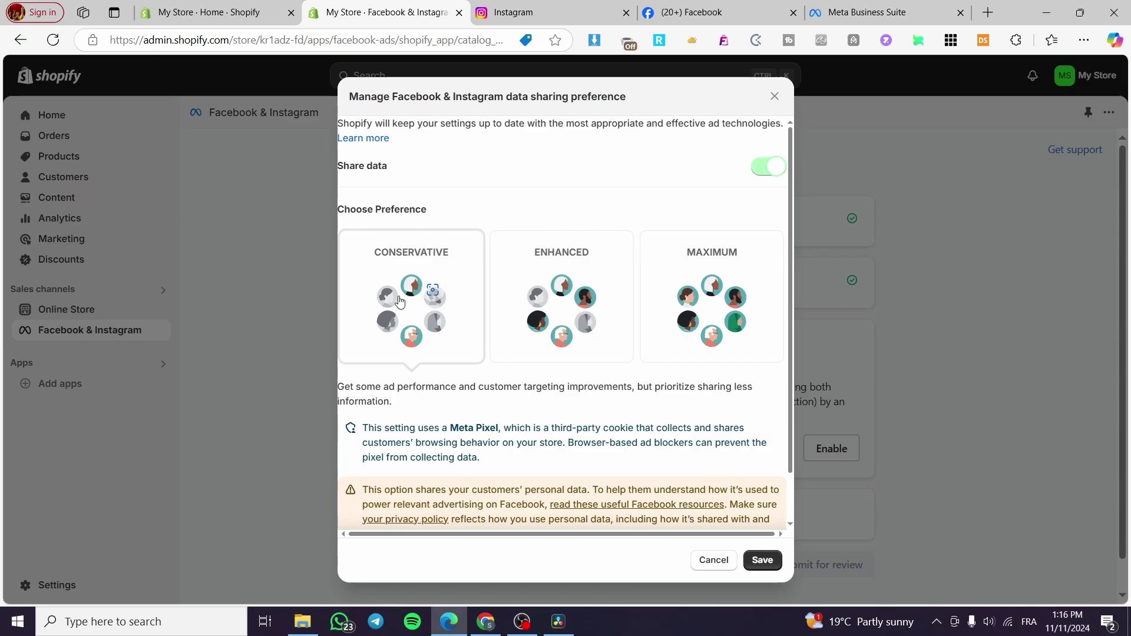
pyautogui.click(526, 293)
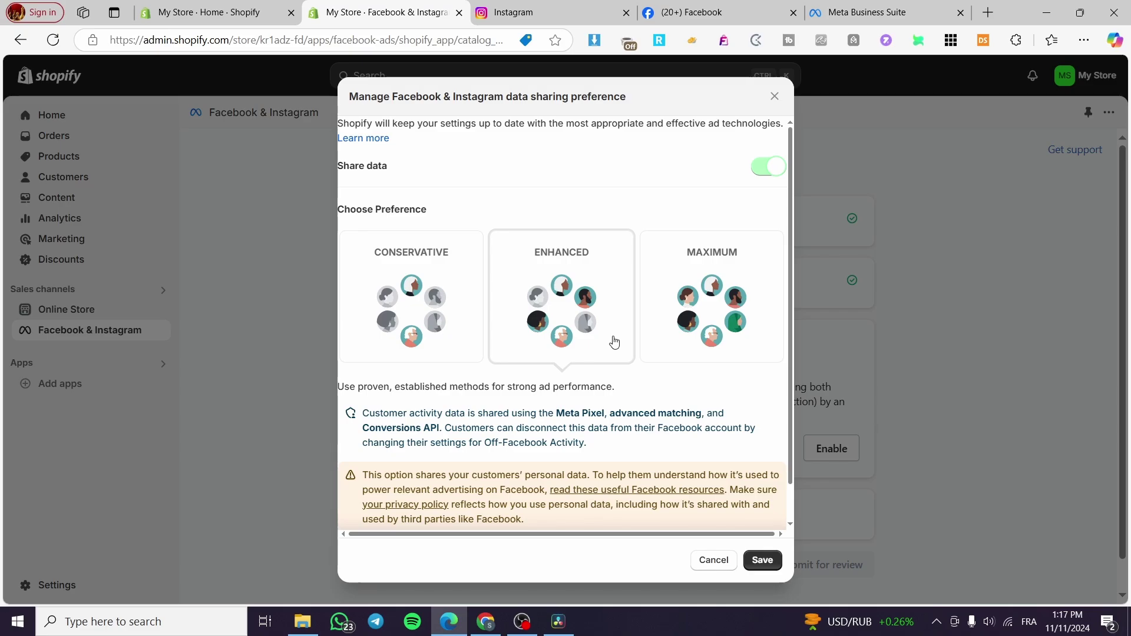
pyautogui.scroll(-1, 614, 342)
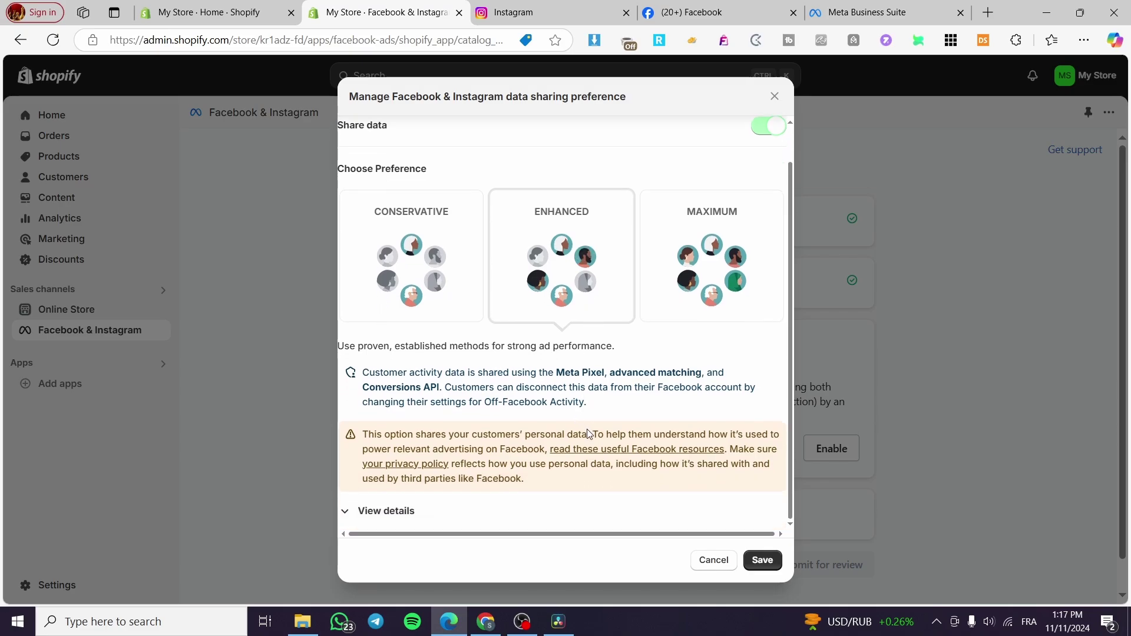
pyautogui.click(734, 253)
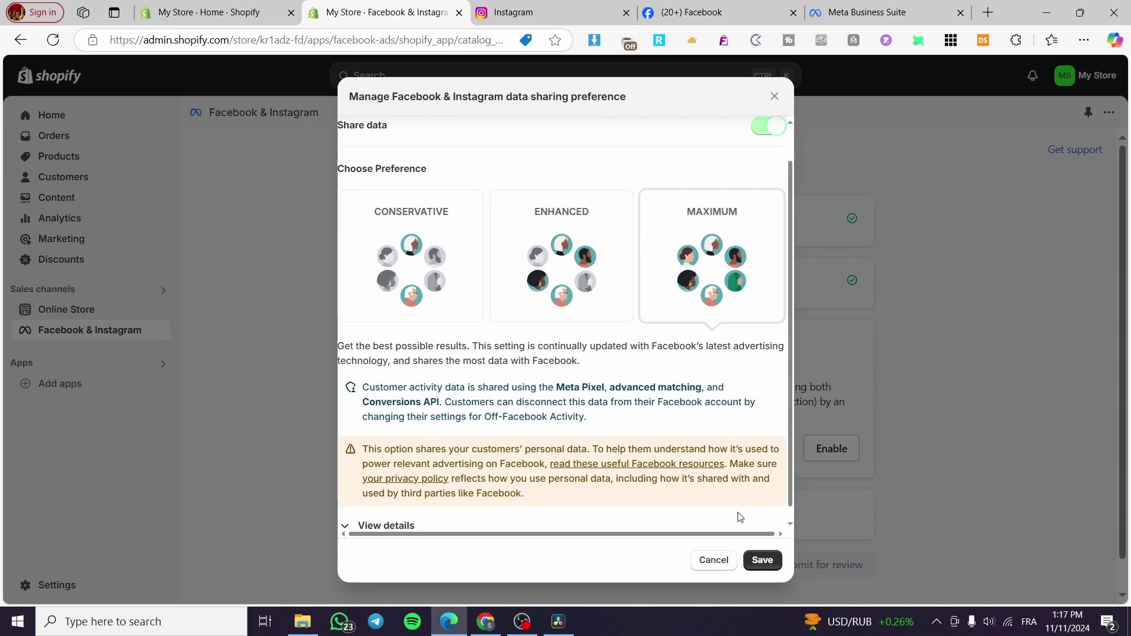
pyautogui.click(538, 267)
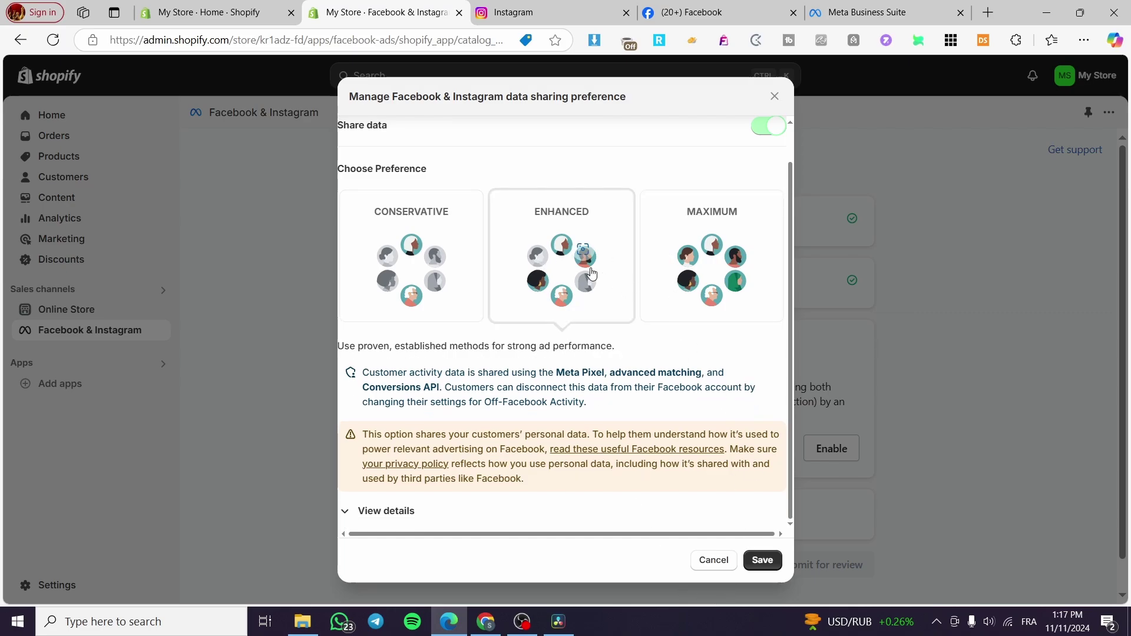
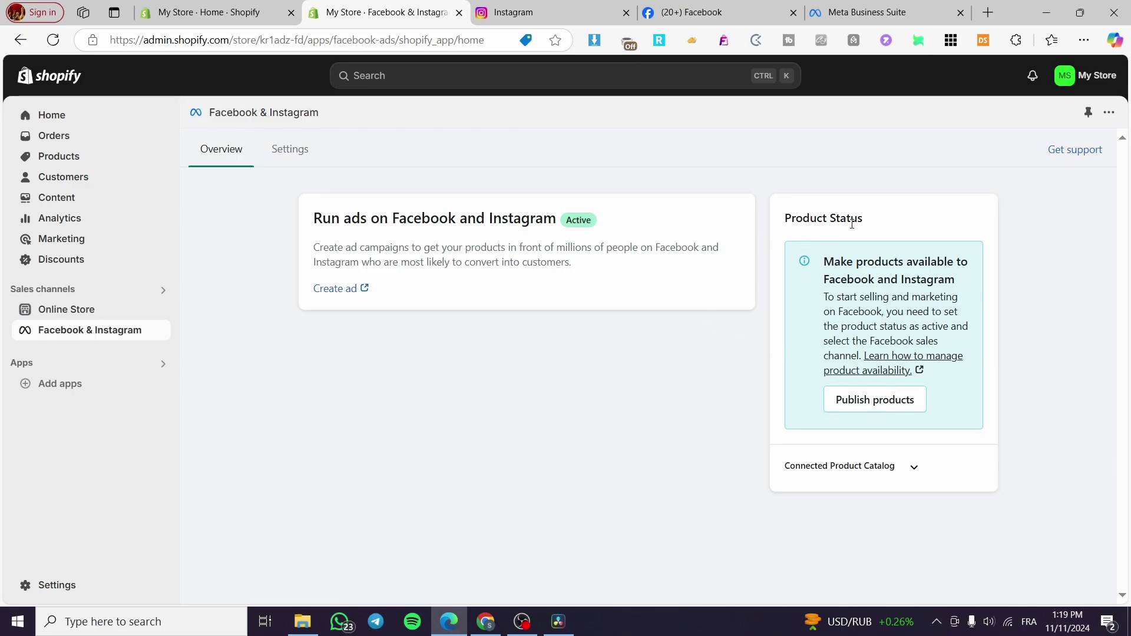
# Open the list of active products available for publishing, look it over and close it.
pyautogui.click(890, 408)
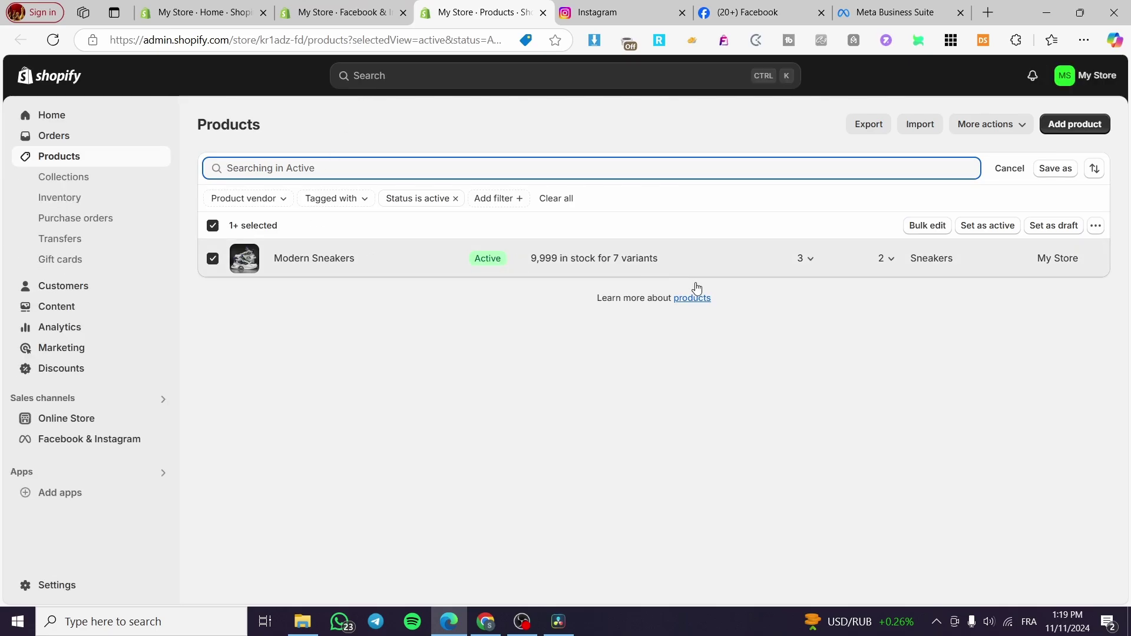
pyautogui.click(543, 12)
pyautogui.click(464, 8)
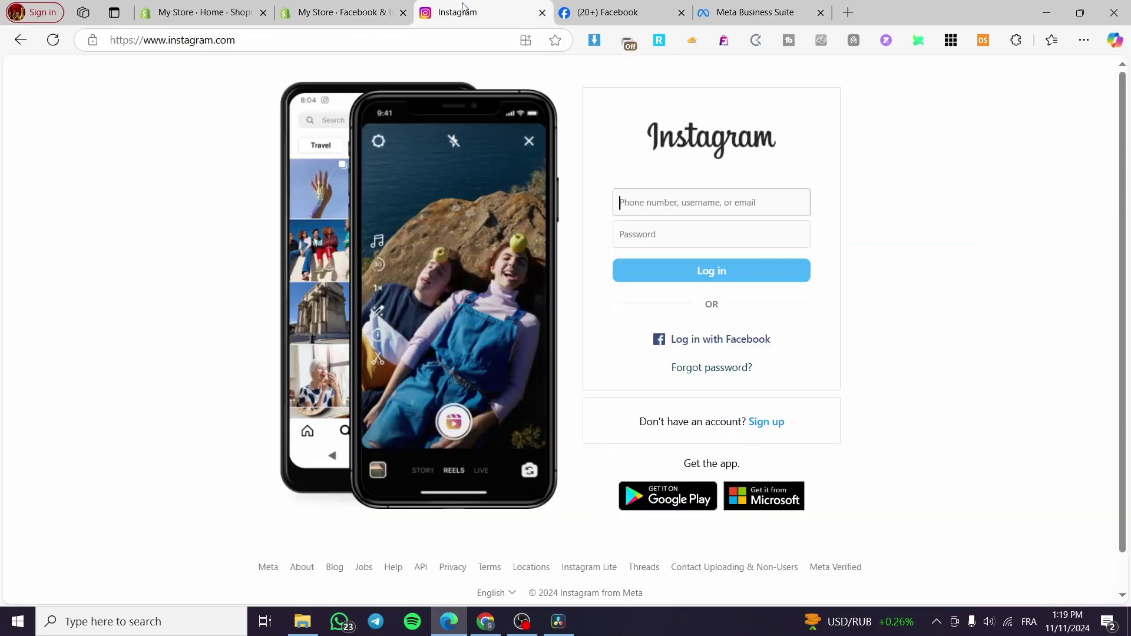
# Return to the Facebook & Instagram app's overview, reload it and open its ad creation in Ads Manager.
pyautogui.click(348, 13)
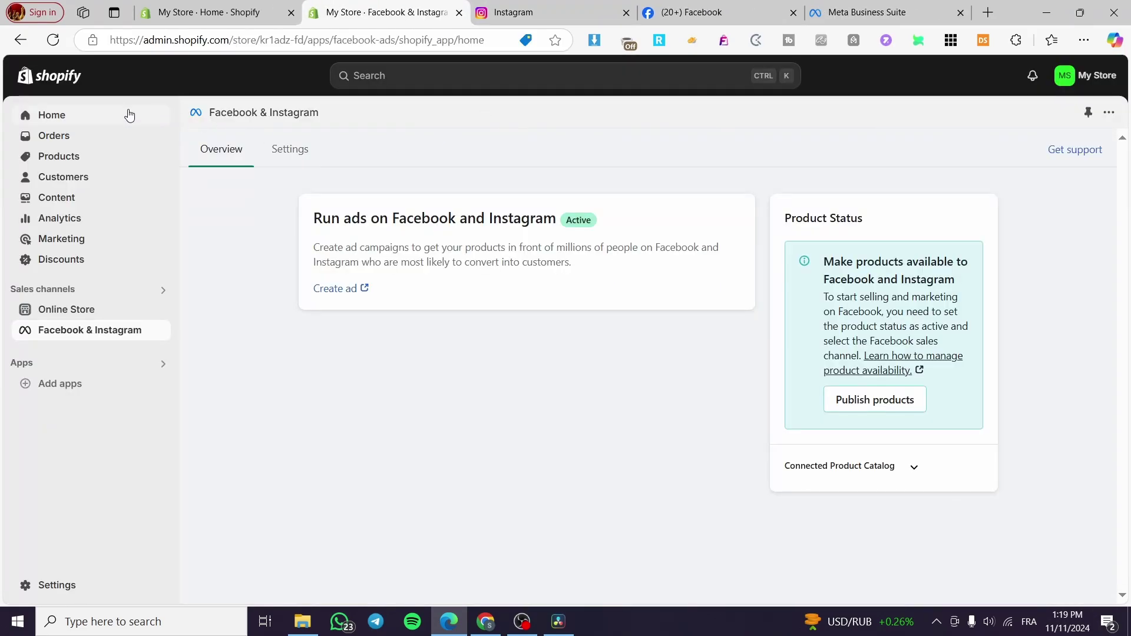
pyautogui.click(53, 39)
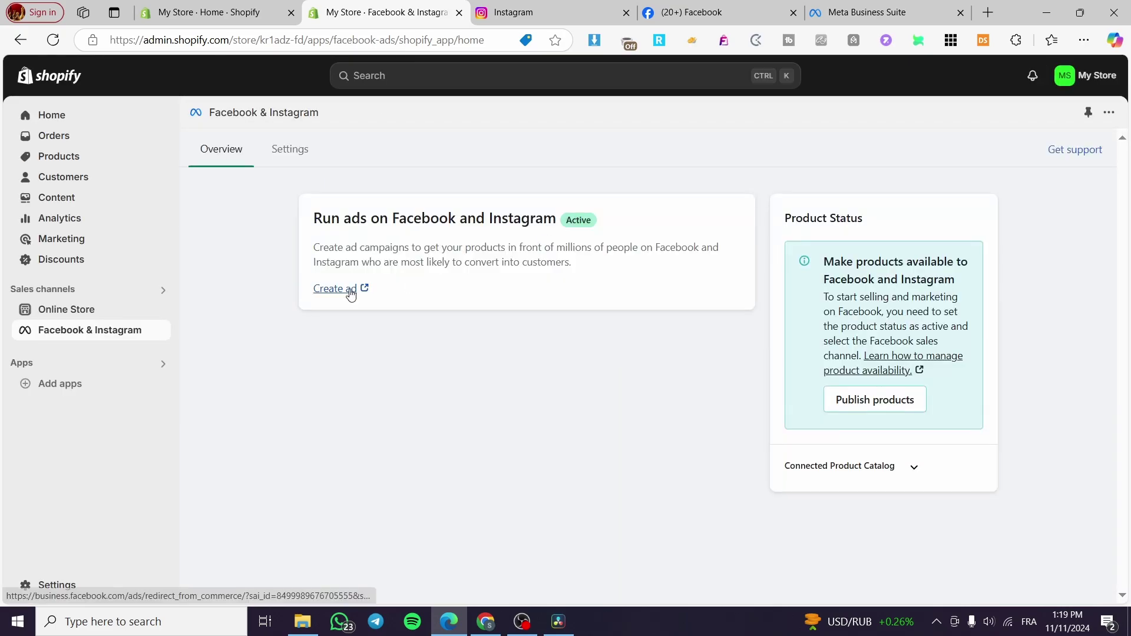
pyautogui.click(351, 294)
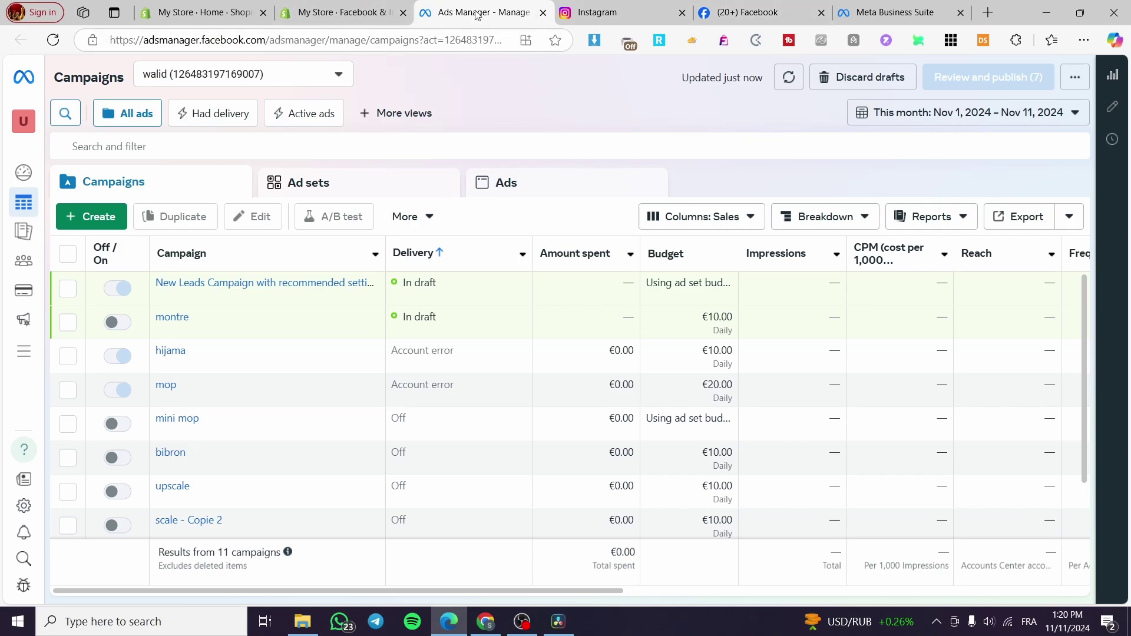
# Open Meta Business Suite from the Unique Boutique DZ Facebook page and close the older Business Suite tab.
pyautogui.click(744, 6)
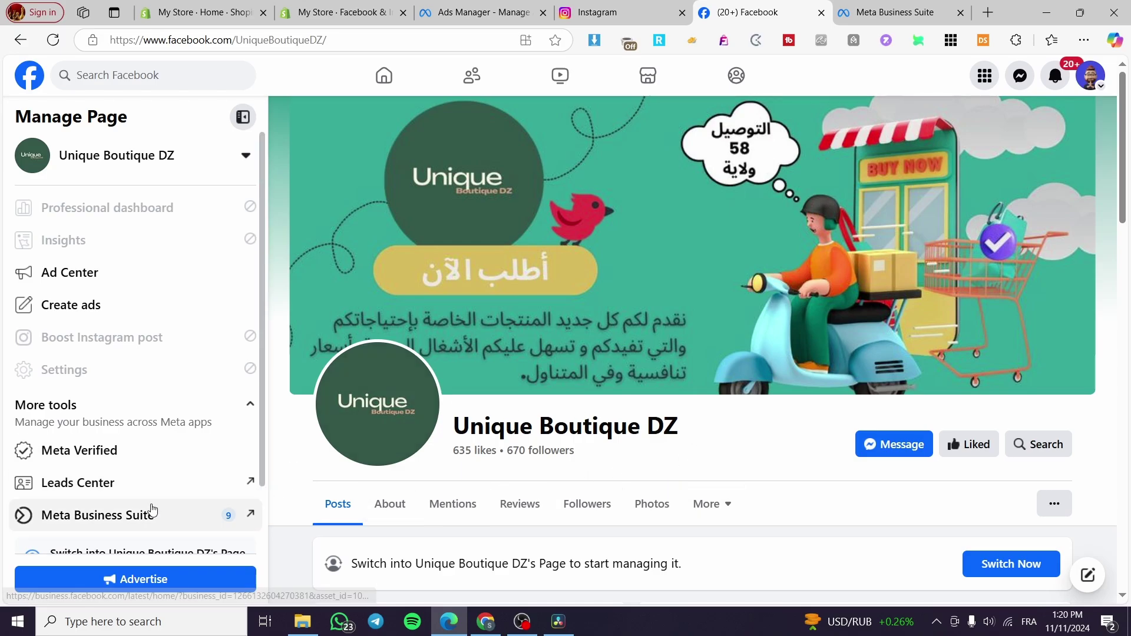
pyautogui.click(121, 524)
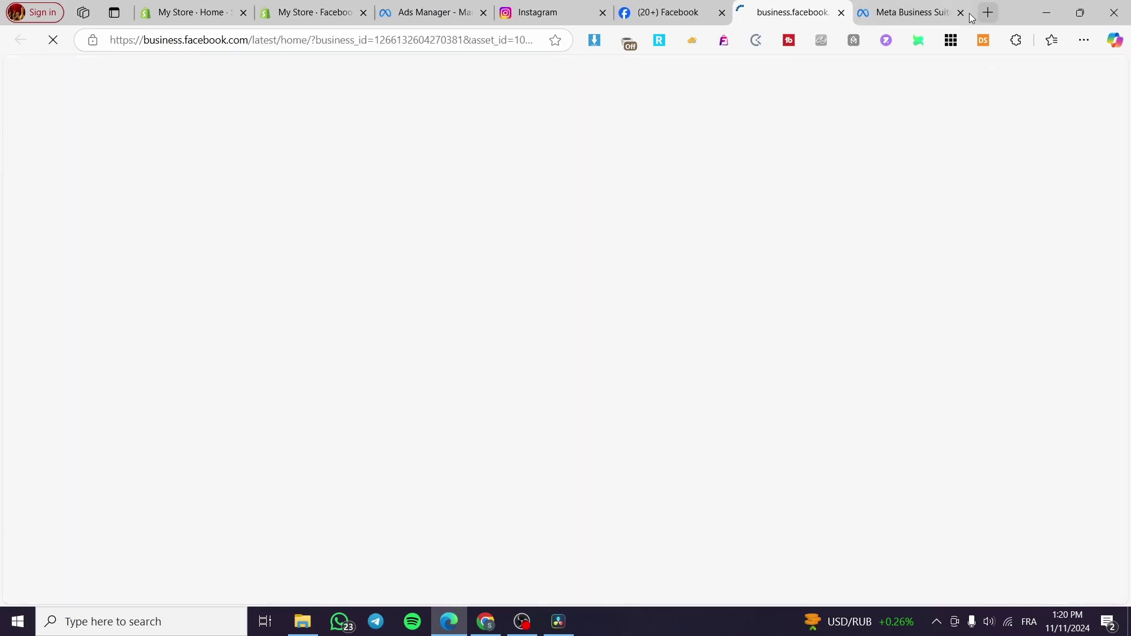
pyautogui.click(913, 12)
pyautogui.click(961, 12)
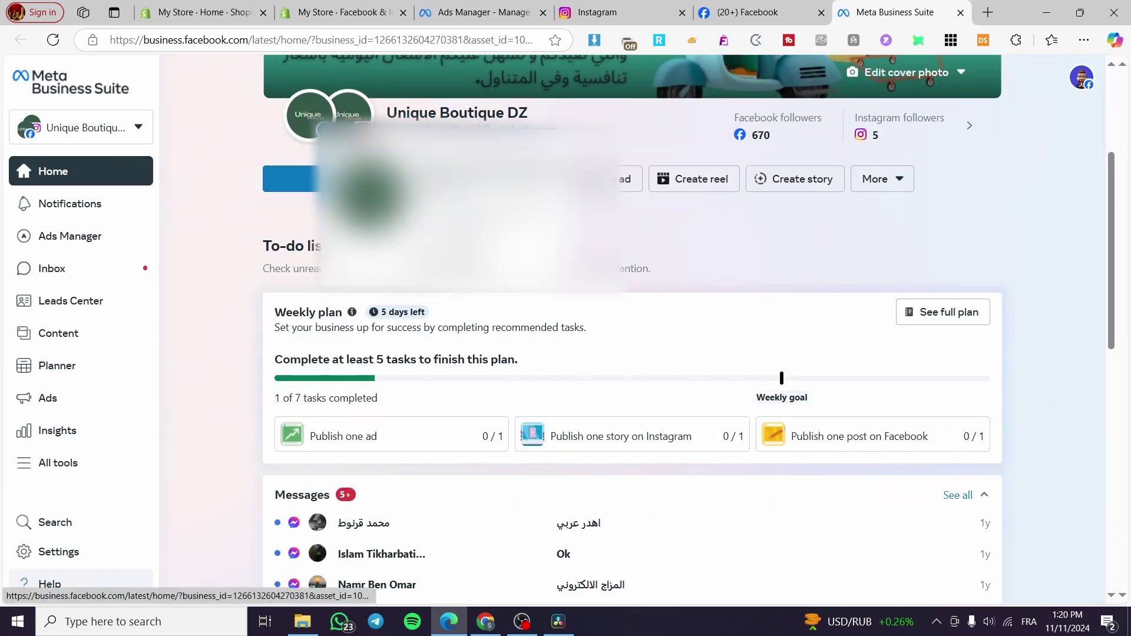
pyautogui.moveTo(306, 121)
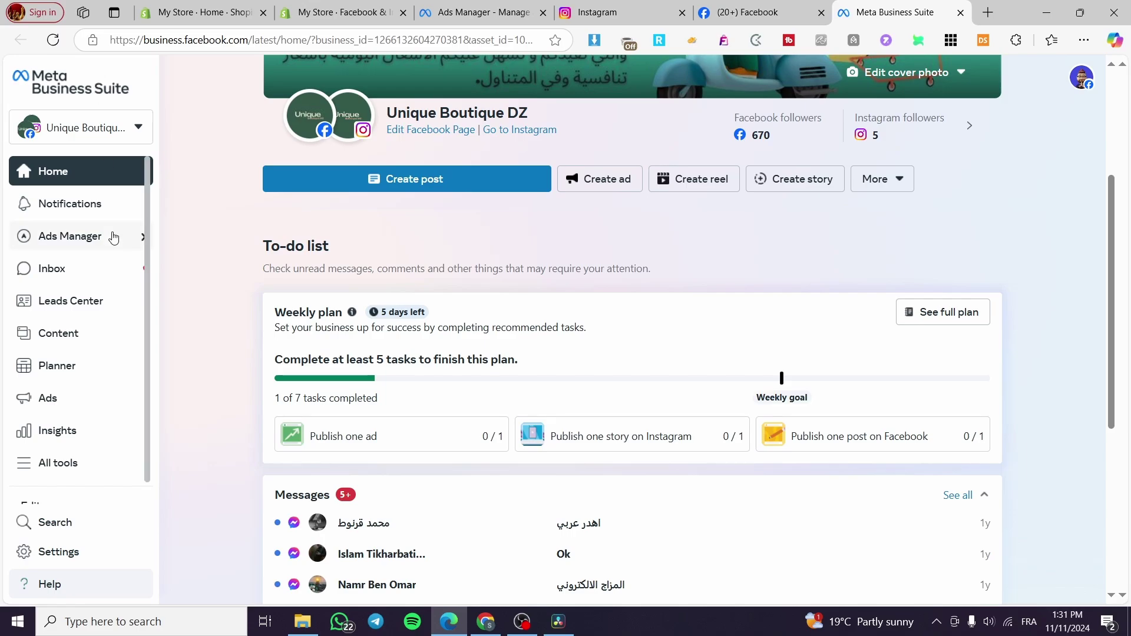
# Open the full list of Meta Business Suite tools and examine the recently used and advertising tools.
pyautogui.scroll(-1, 101, 295)
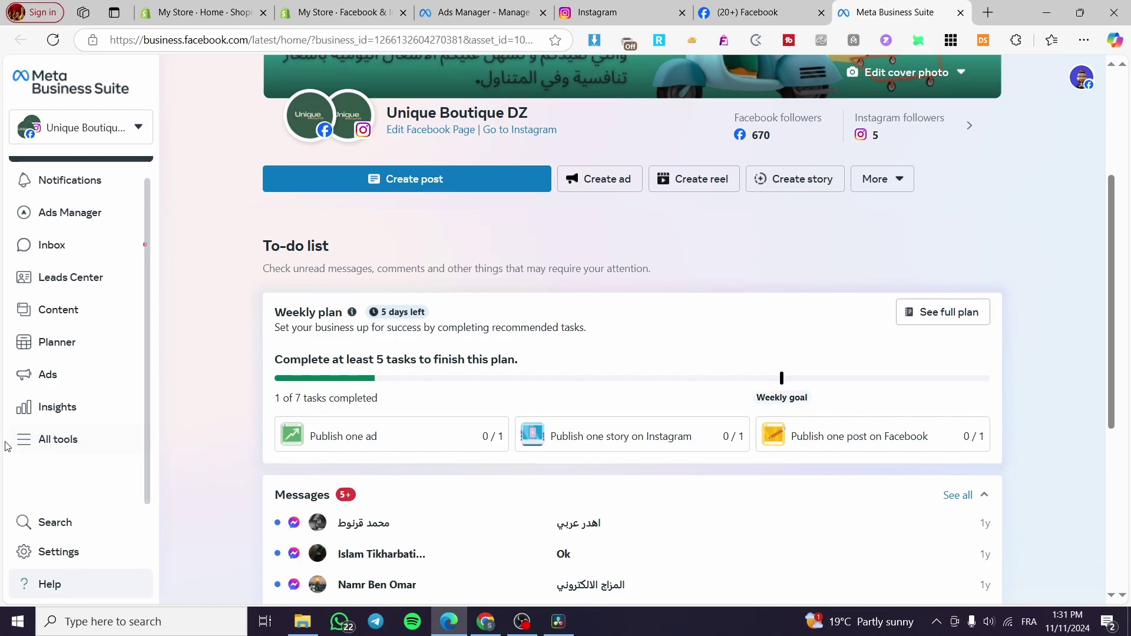
pyautogui.click(32, 440)
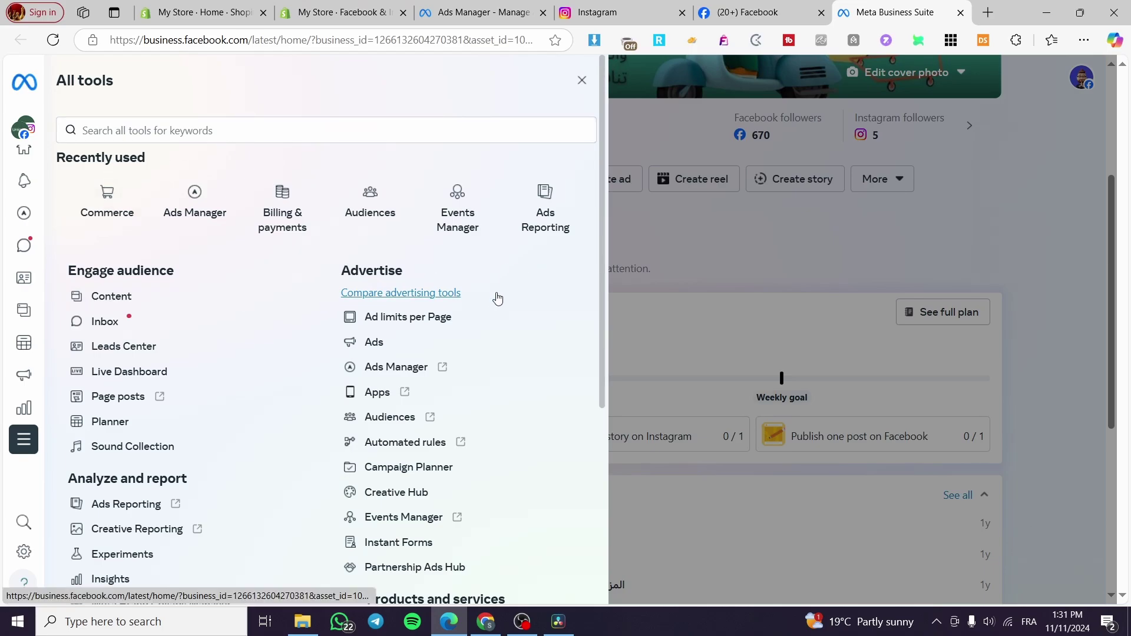
pyautogui.scroll(-3, 495, 298)
pyautogui.scroll(3, 489, 292)
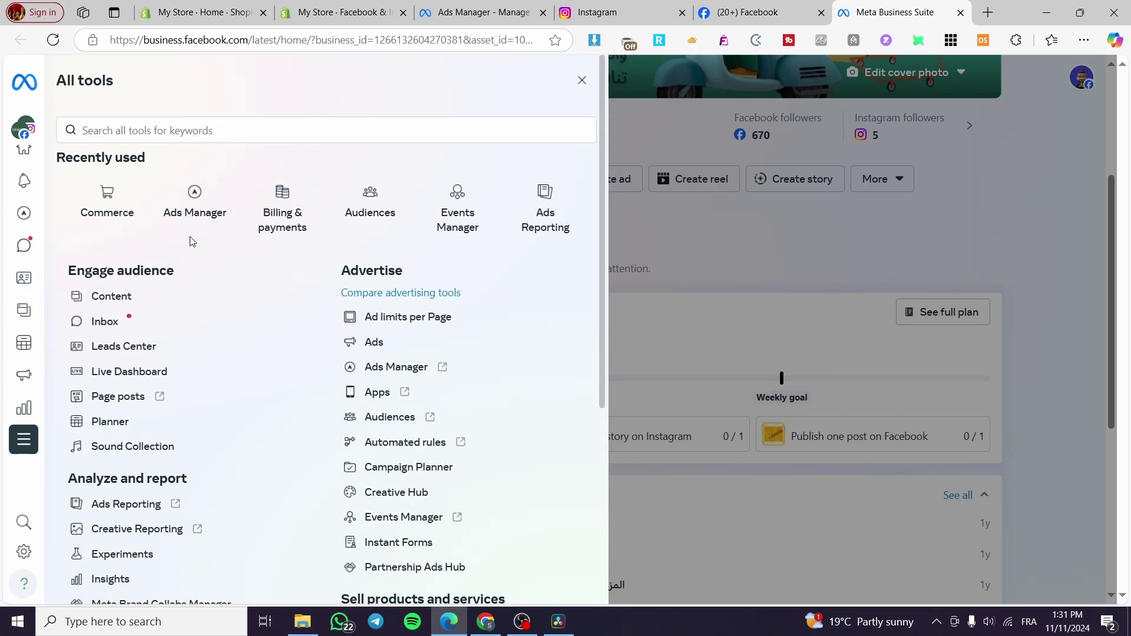
pyautogui.scroll(-1, 394, 297)
pyautogui.scroll(-1, 395, 298)
pyautogui.scroll(3, 336, 286)
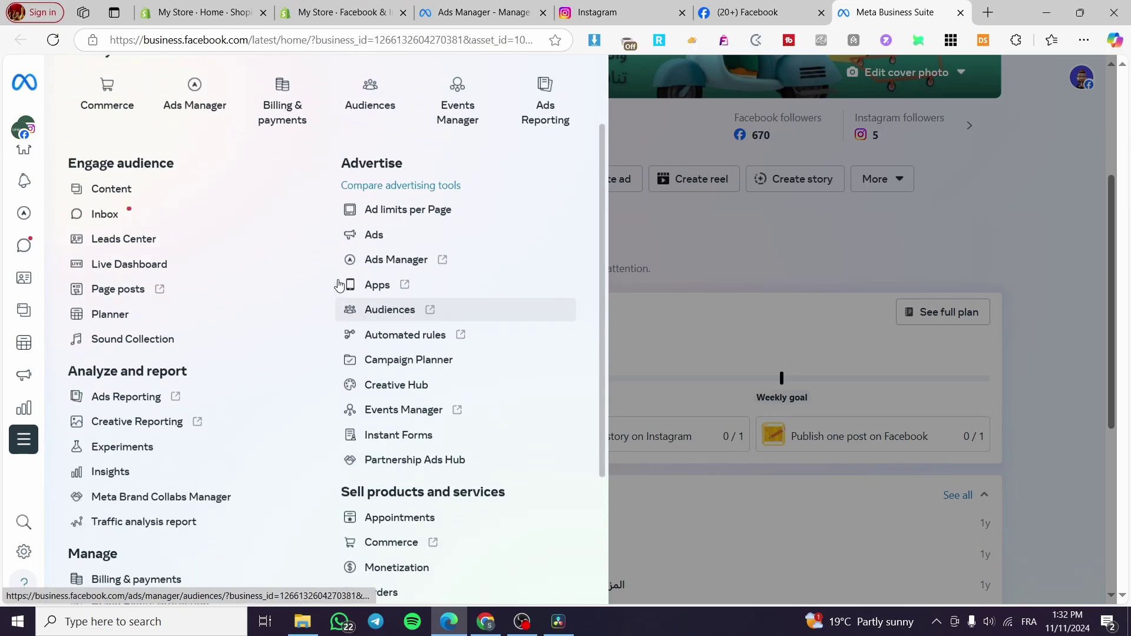
pyautogui.moveTo(57, 157); pyautogui.dragTo(152, 159)
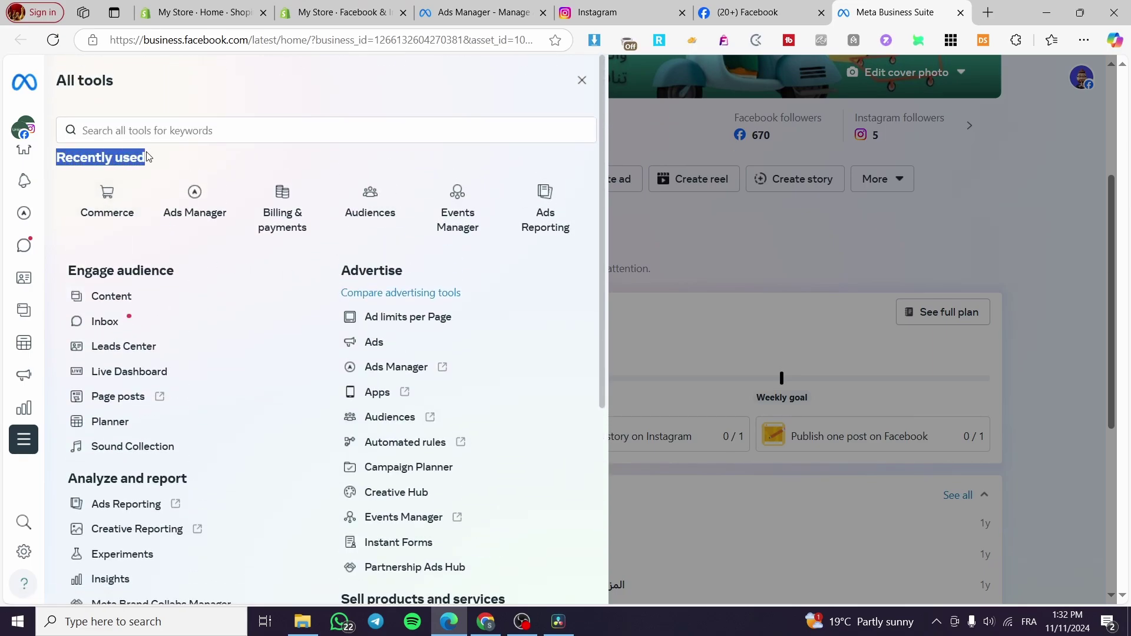
pyautogui.click(248, 165)
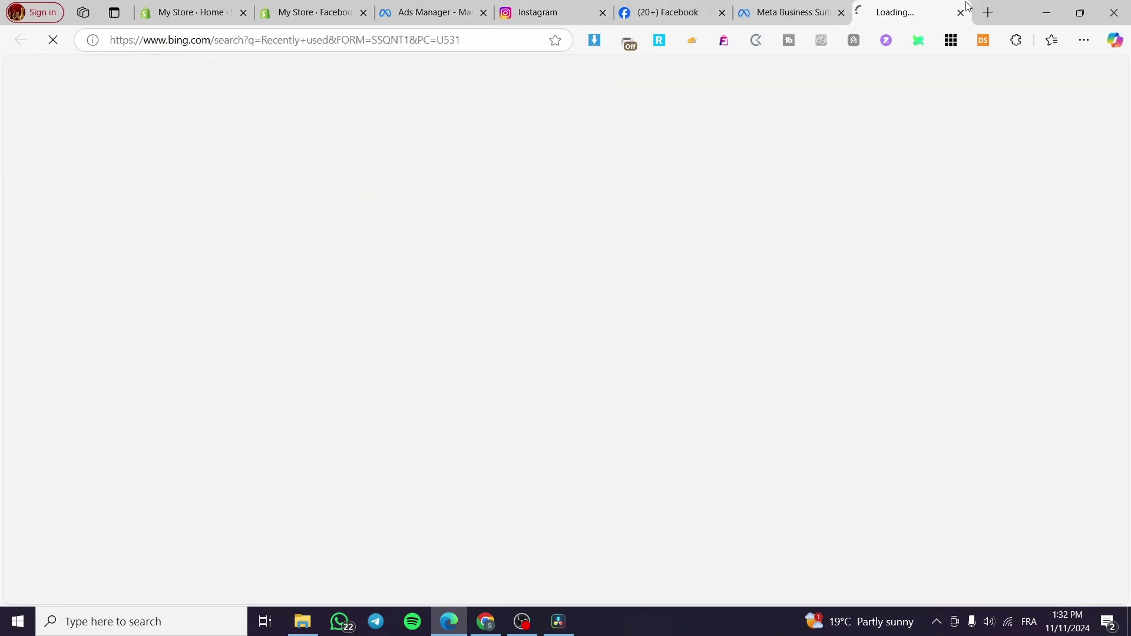
pyautogui.hotkey('ctrl', 'w')
# Open the Commerce tool listed under Sell products and services.
pyautogui.scroll(-4, 450, 309)
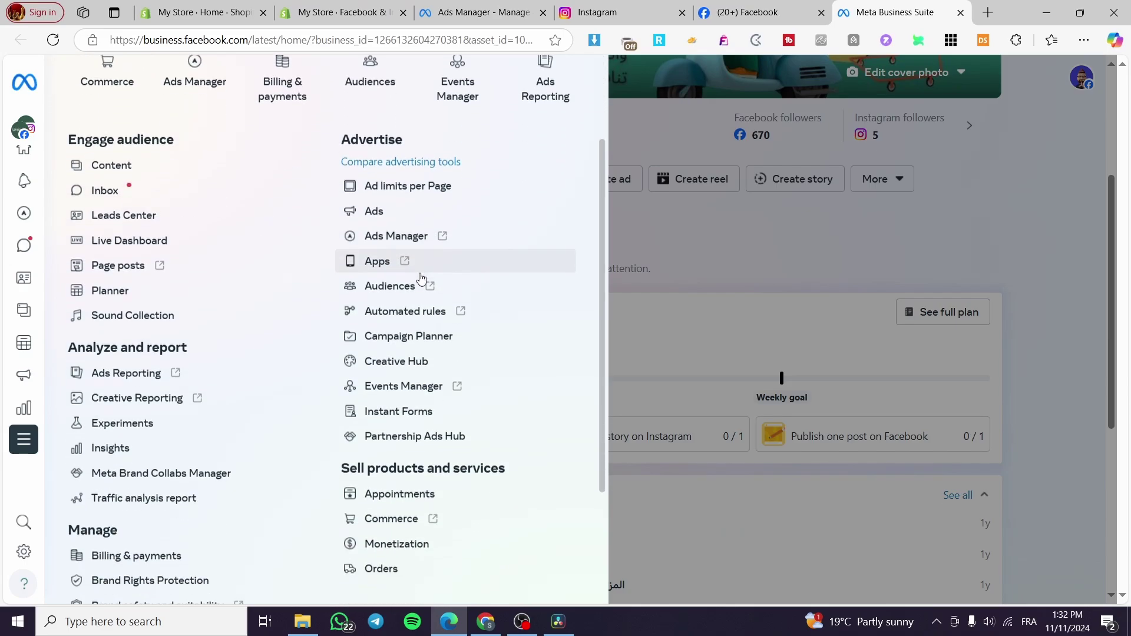
pyautogui.moveTo(342, 378); pyautogui.dragTo(512, 377)
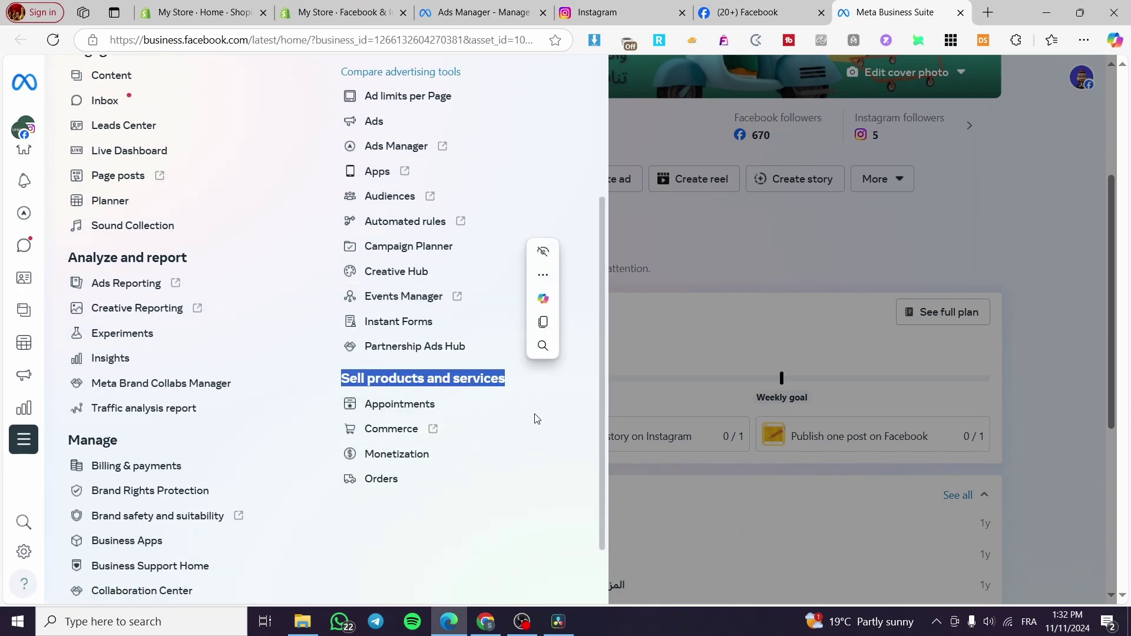
pyautogui.click(512, 377)
pyautogui.click(369, 432)
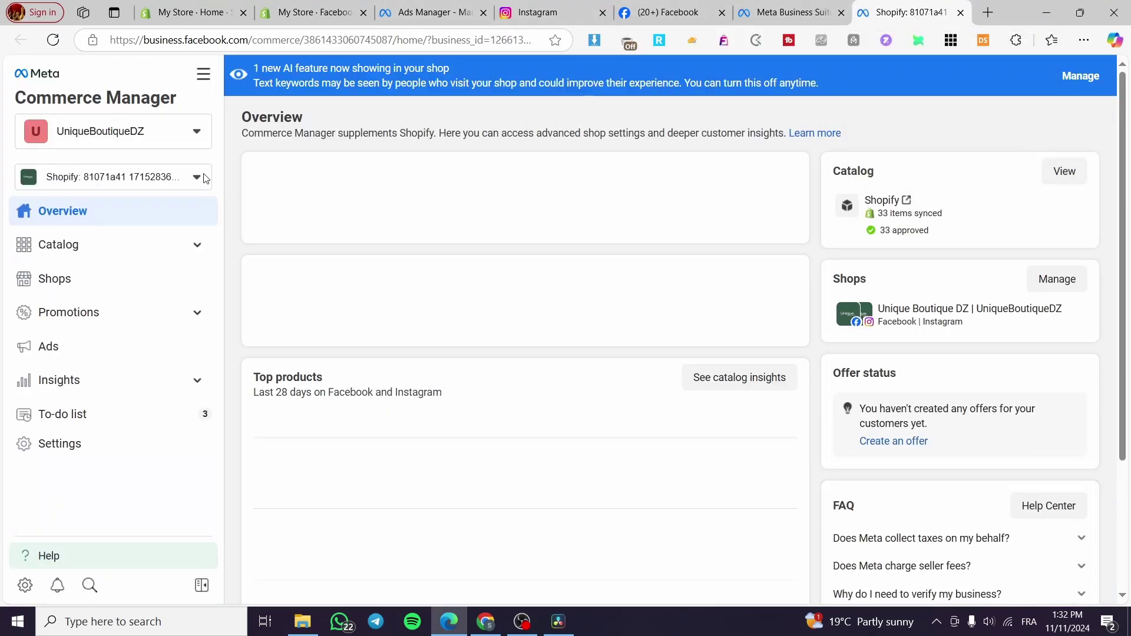
# Examine the commerce accounts and catalogs available in the UniqueBoutiqueDZ portfolio, keeping the current Shopify account selected.
pyautogui.click(205, 178)
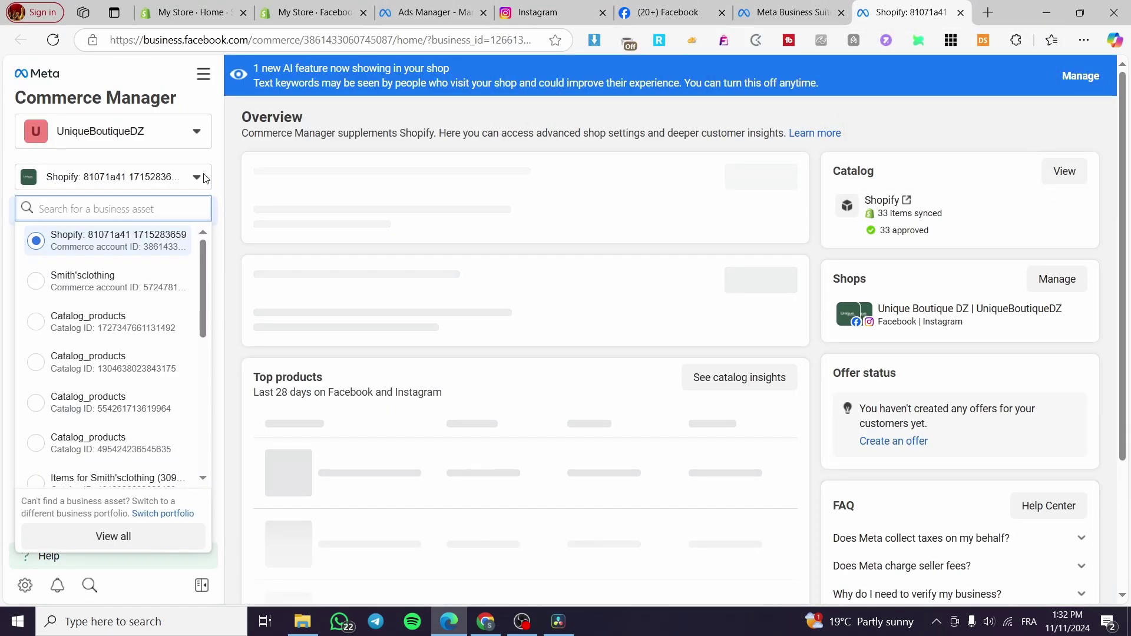
pyautogui.scroll(-10, 175, 278)
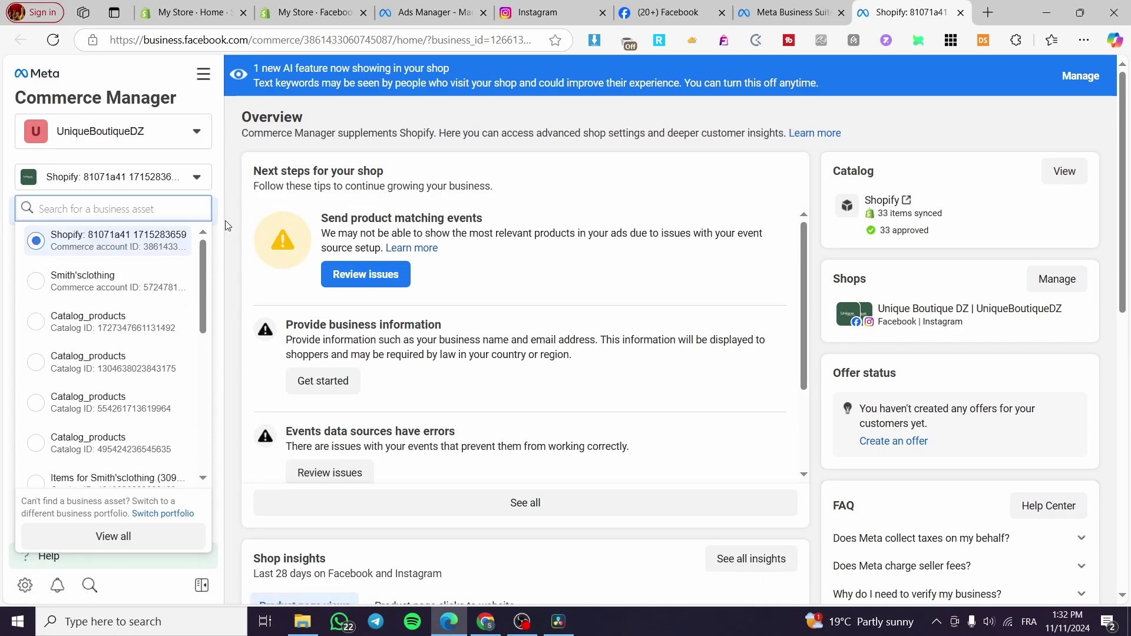
pyautogui.click(226, 226)
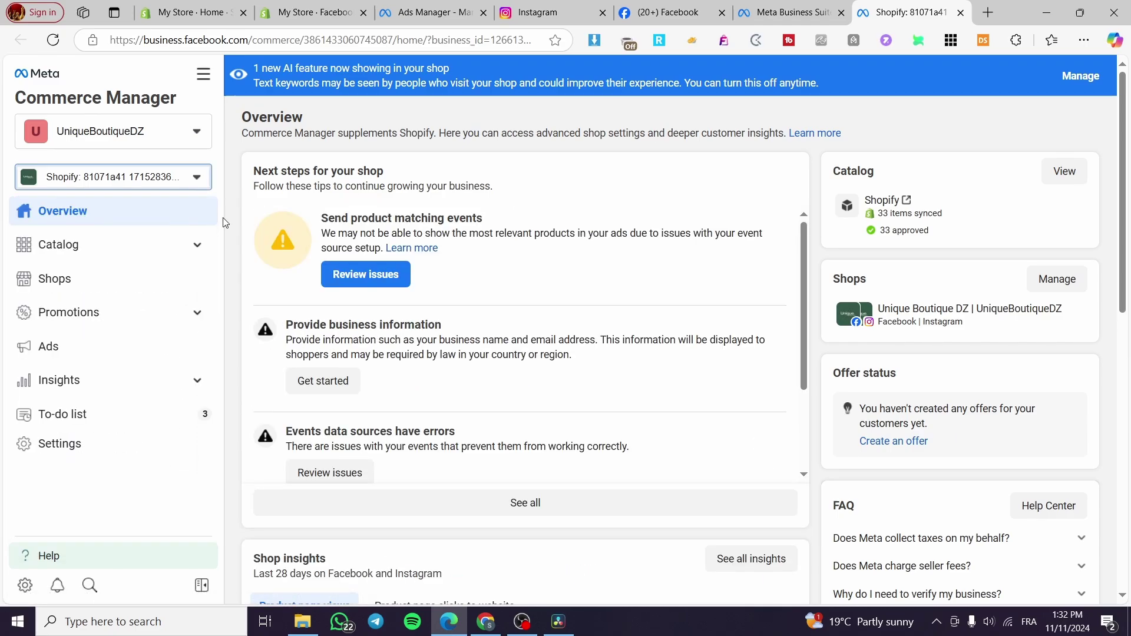
# View the items in the Shopify product catalog and open the list of shops.
pyautogui.click(101, 256)
pyautogui.click(96, 283)
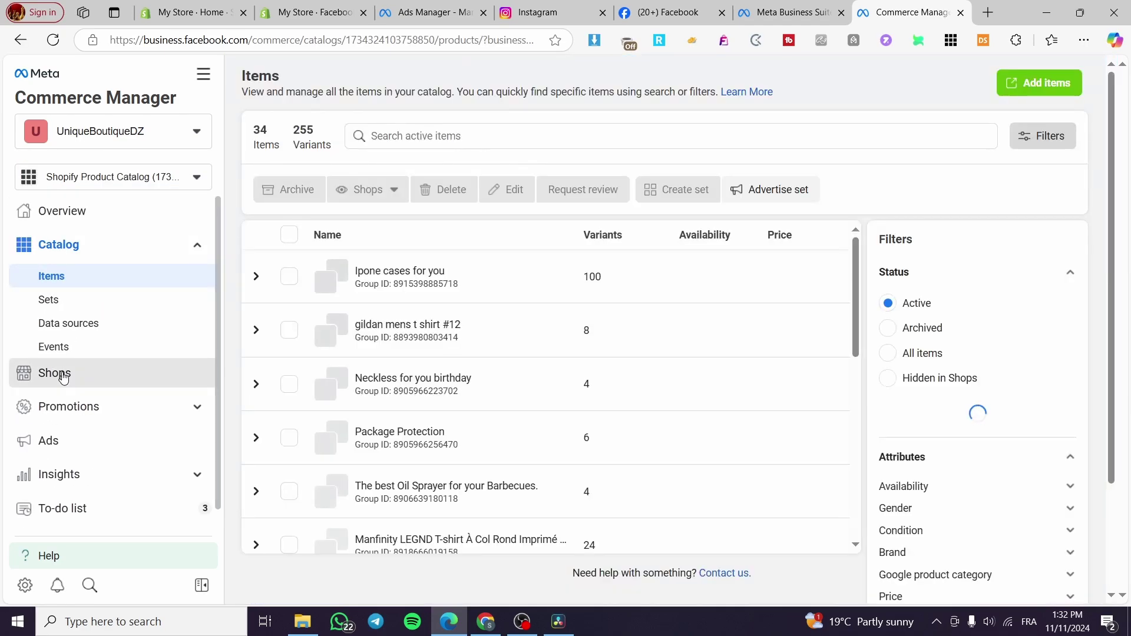
pyautogui.click(103, 372)
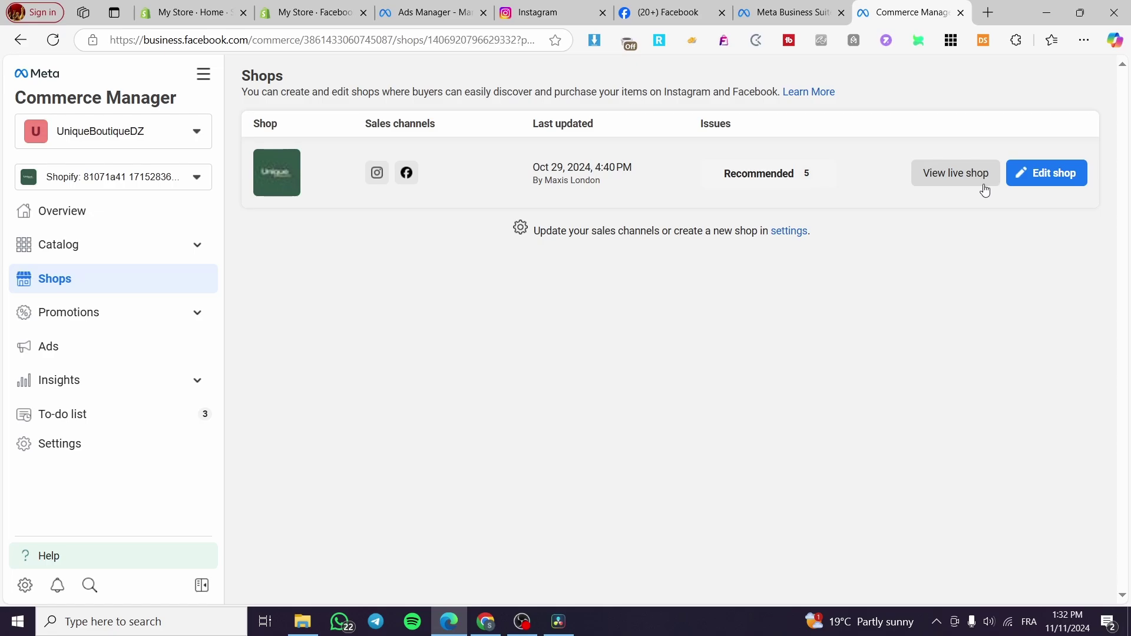
# Open the Unique Boutique shop for editing and compare its Facebook and Instagram previews.
pyautogui.click(1047, 181)
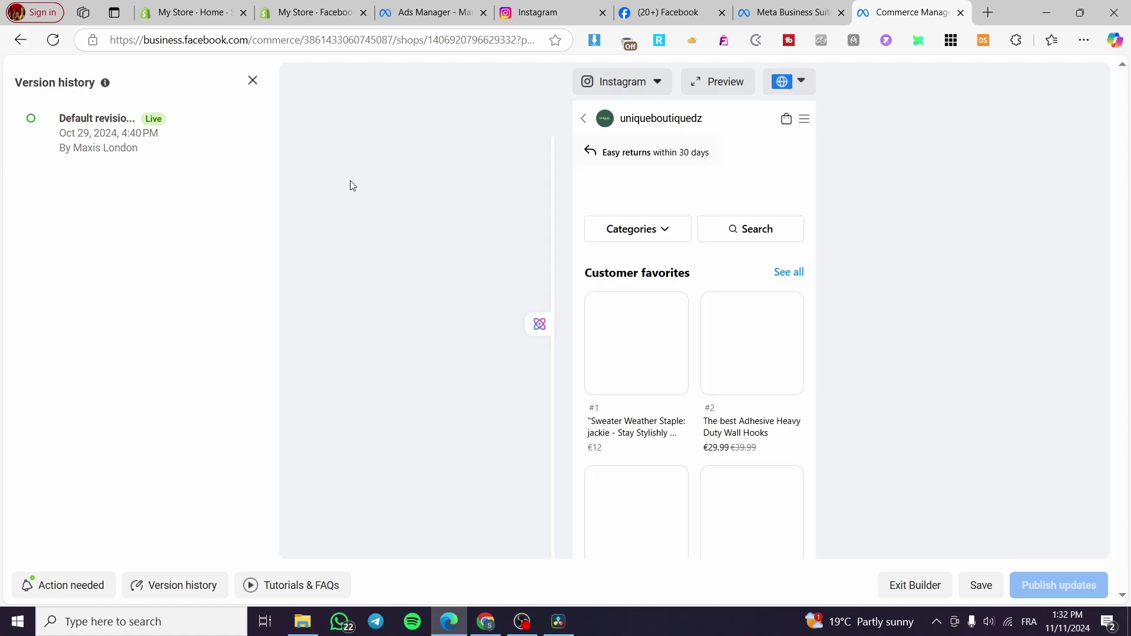
pyautogui.click(628, 83)
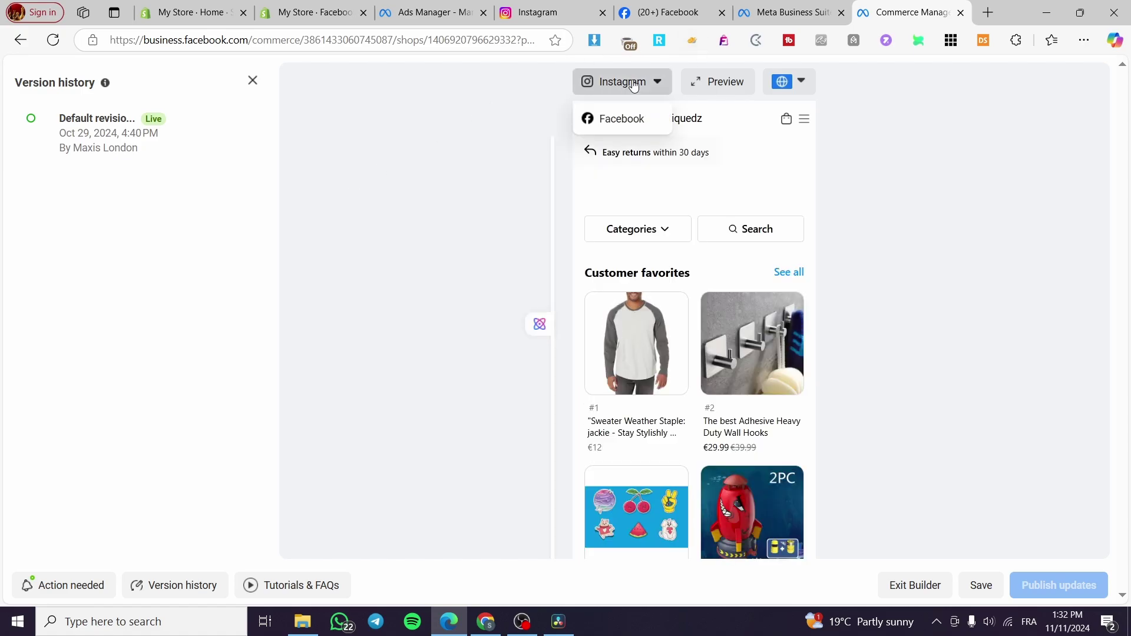
pyautogui.click(623, 118)
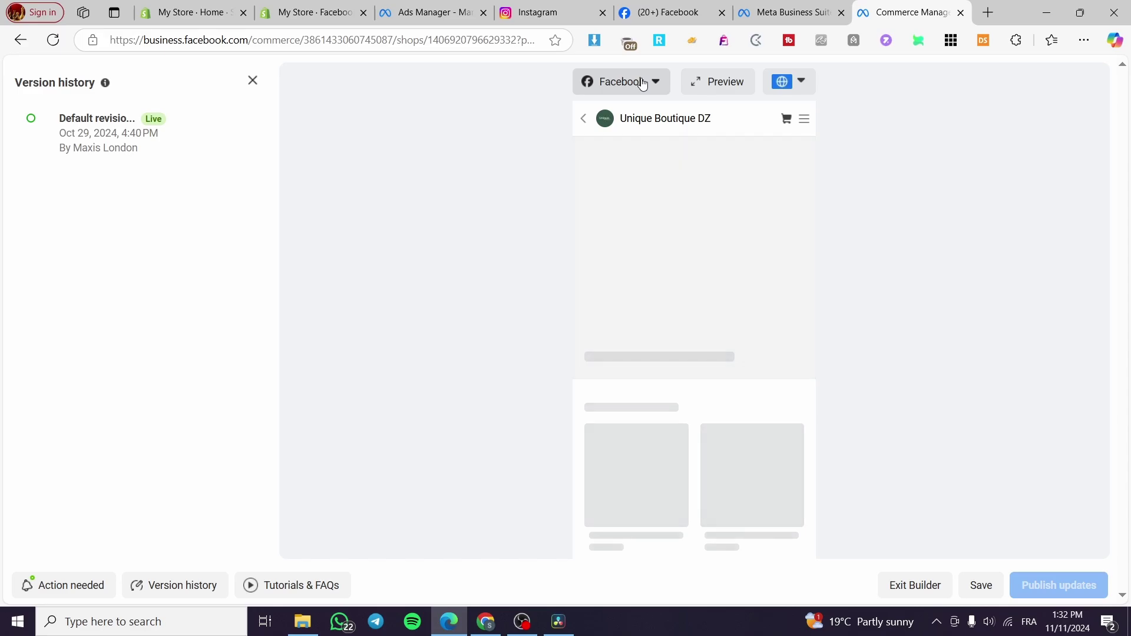
pyautogui.click(642, 84)
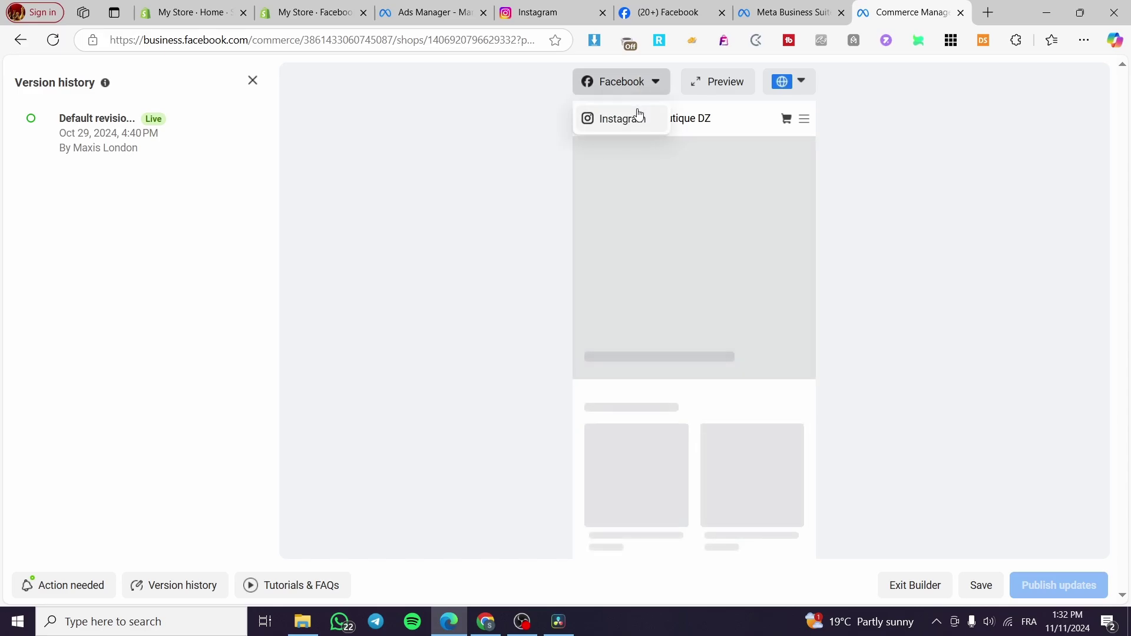
pyautogui.click(639, 116)
pyautogui.click(660, 87)
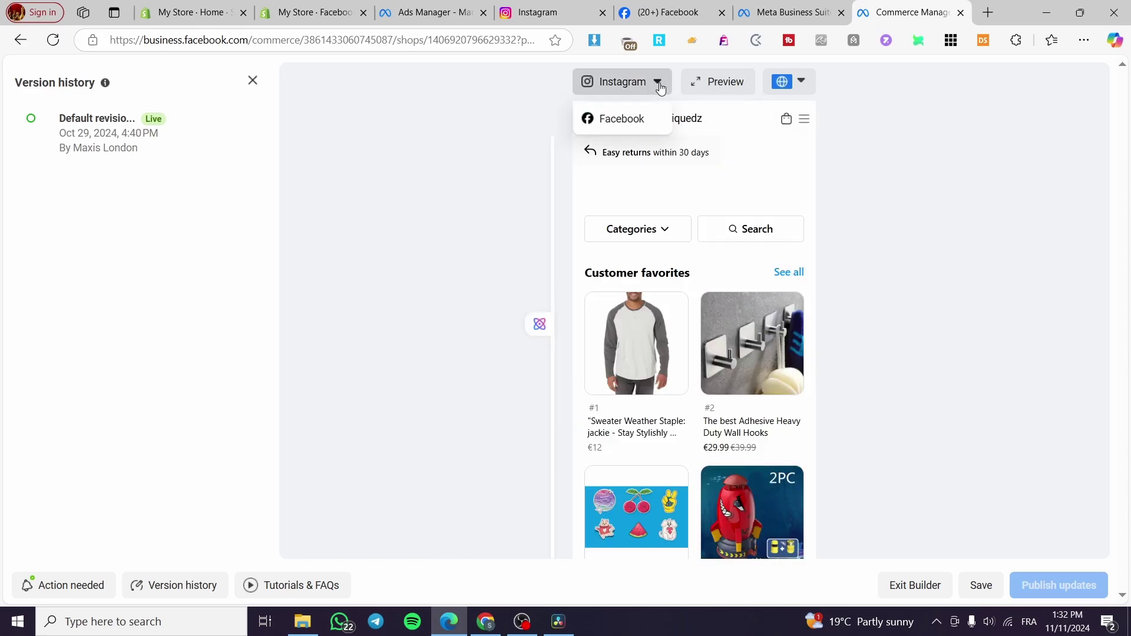
# View the expanded Instagram app preview, return to the shops list and check the Meta Business Suite home page.
pyautogui.click(718, 82)
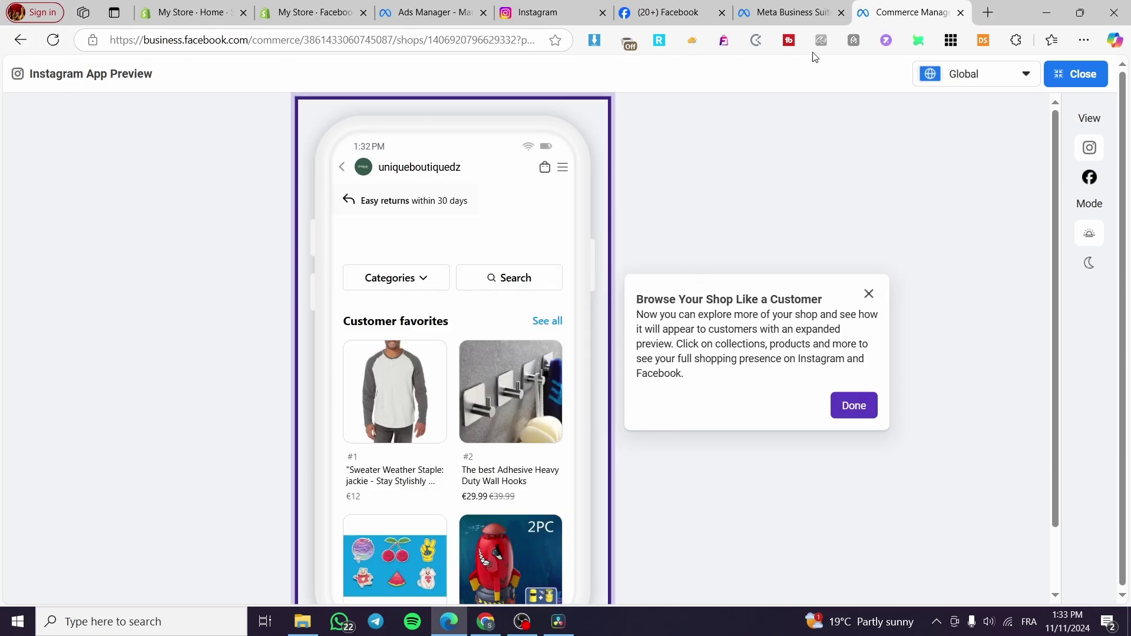
pyautogui.click(808, 17)
pyautogui.click(913, 12)
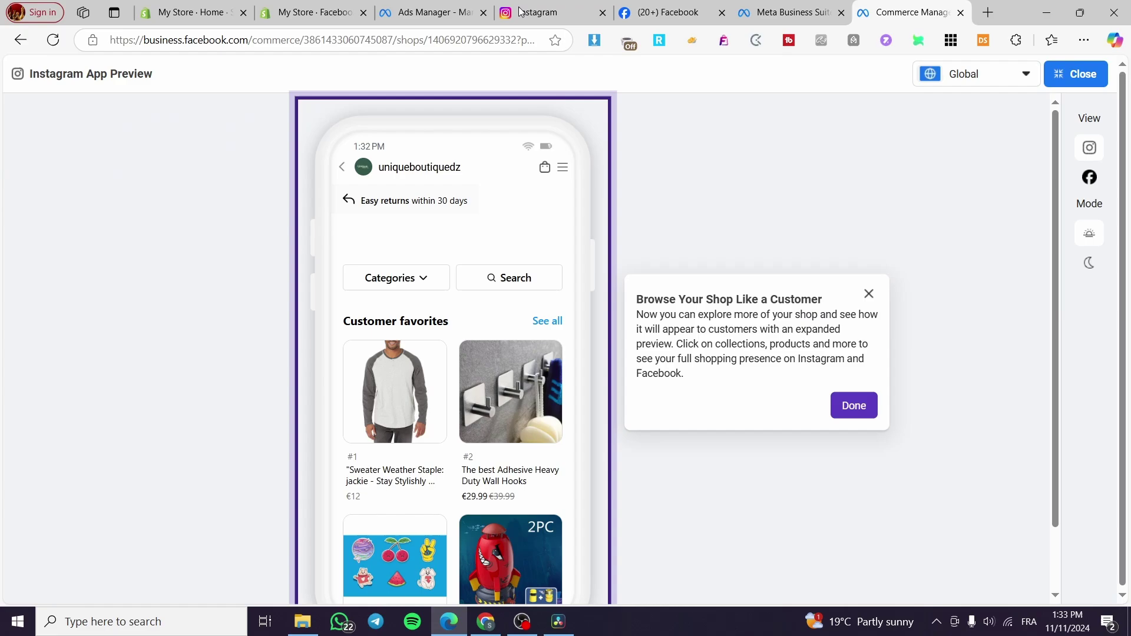
pyautogui.click(20, 40)
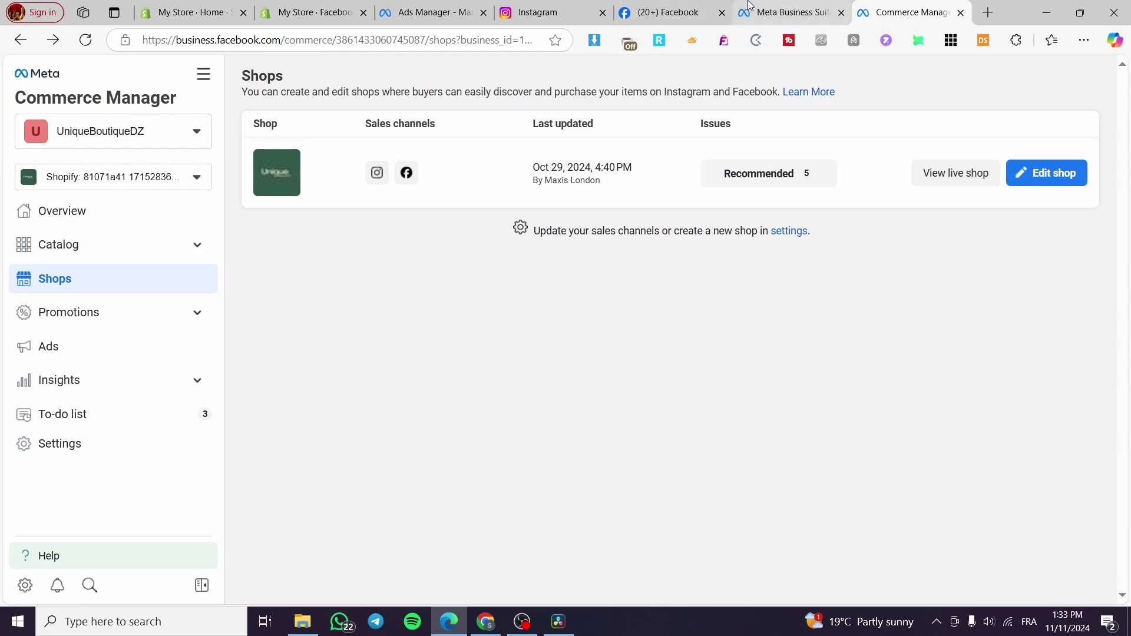
pyautogui.click(790, 13)
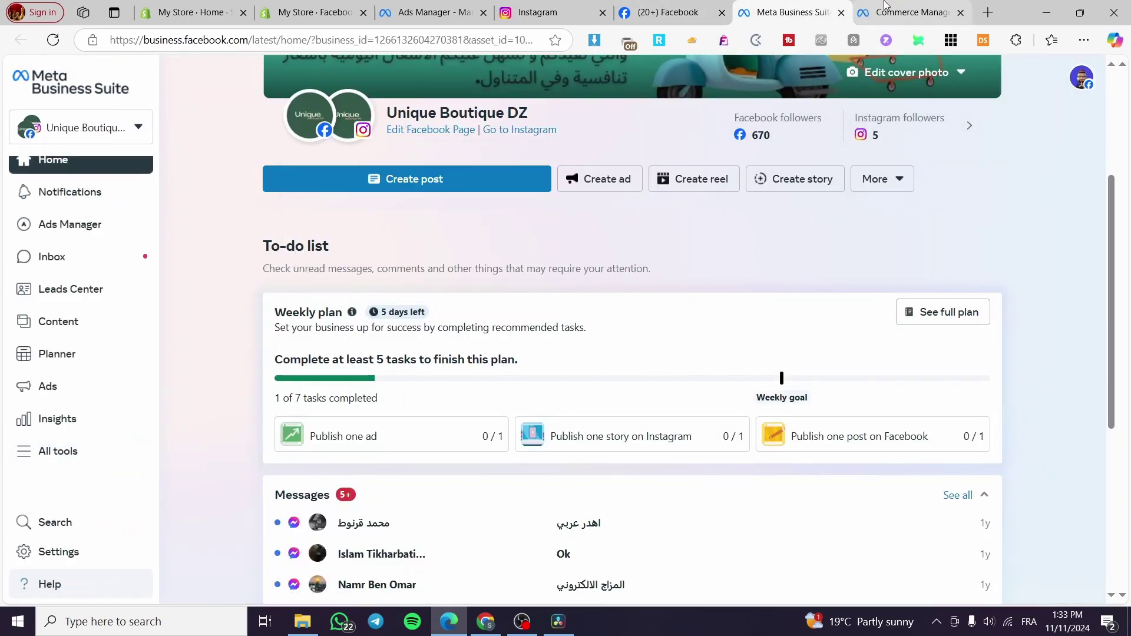
pyautogui.click(860, 13)
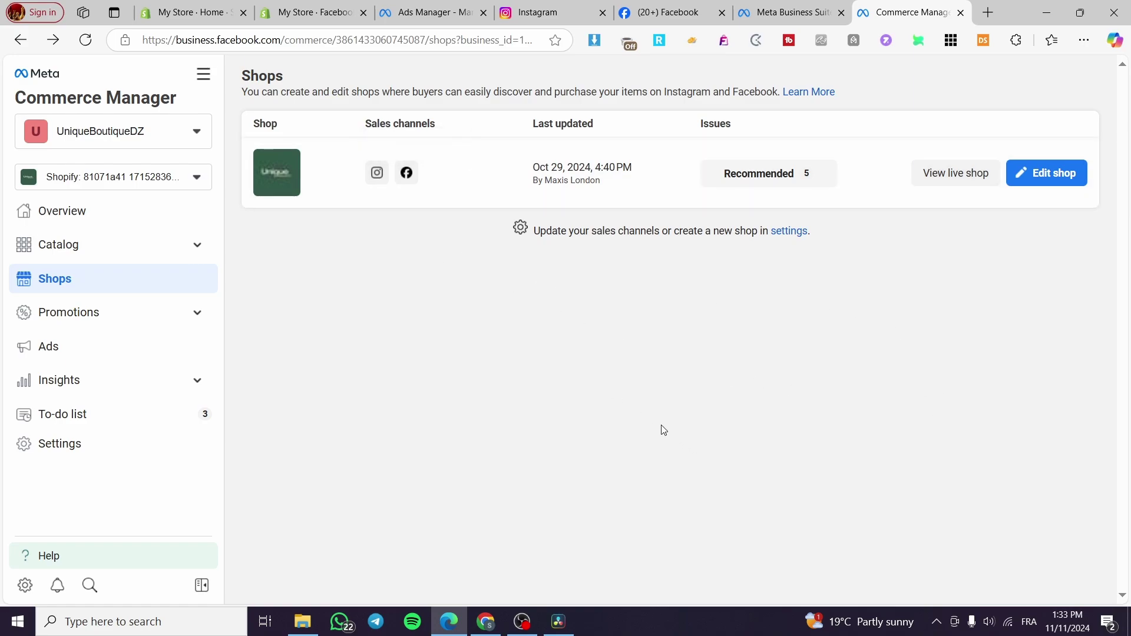
# Open the shop for editing again and examine its page list and the content types that can be featured.
pyautogui.click(1055, 173)
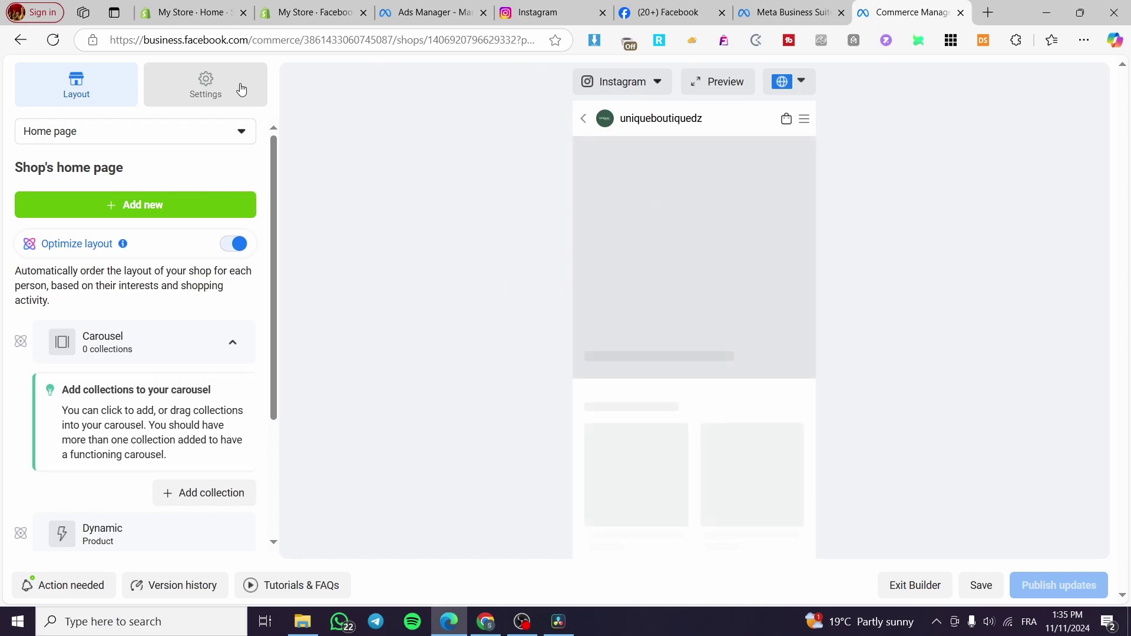
pyautogui.click(120, 140)
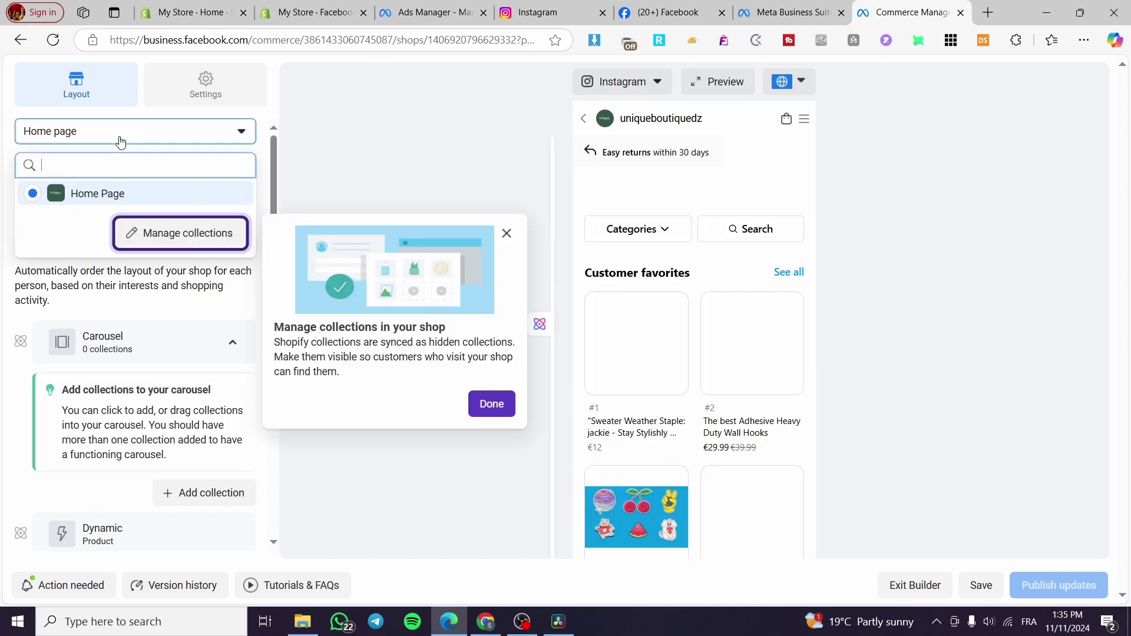
pyautogui.click(469, 155)
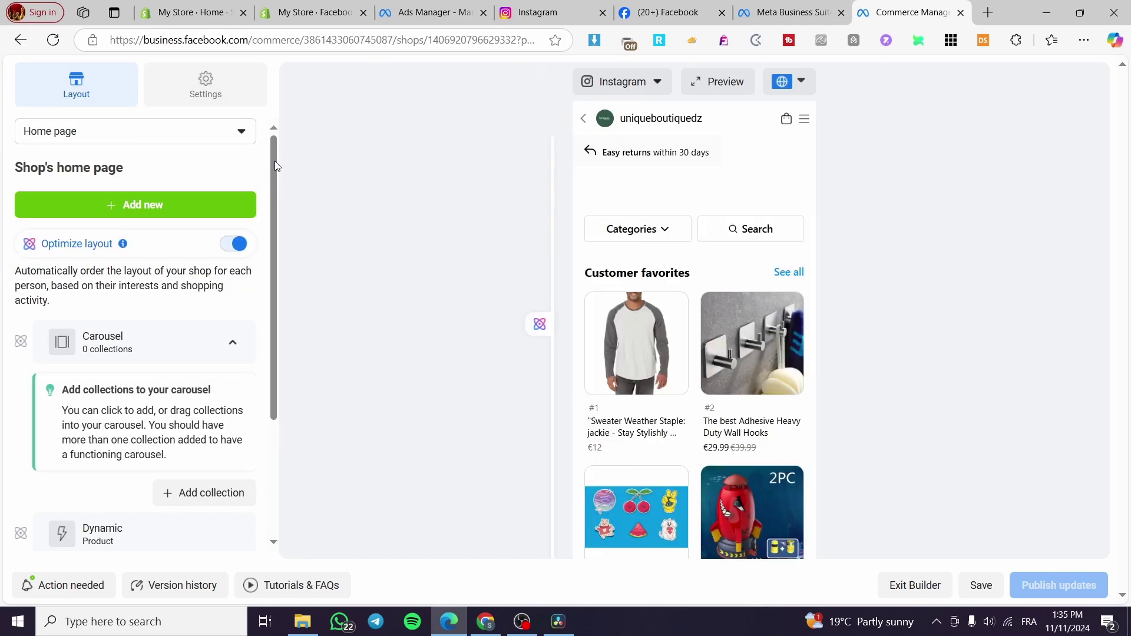
pyautogui.click(154, 210)
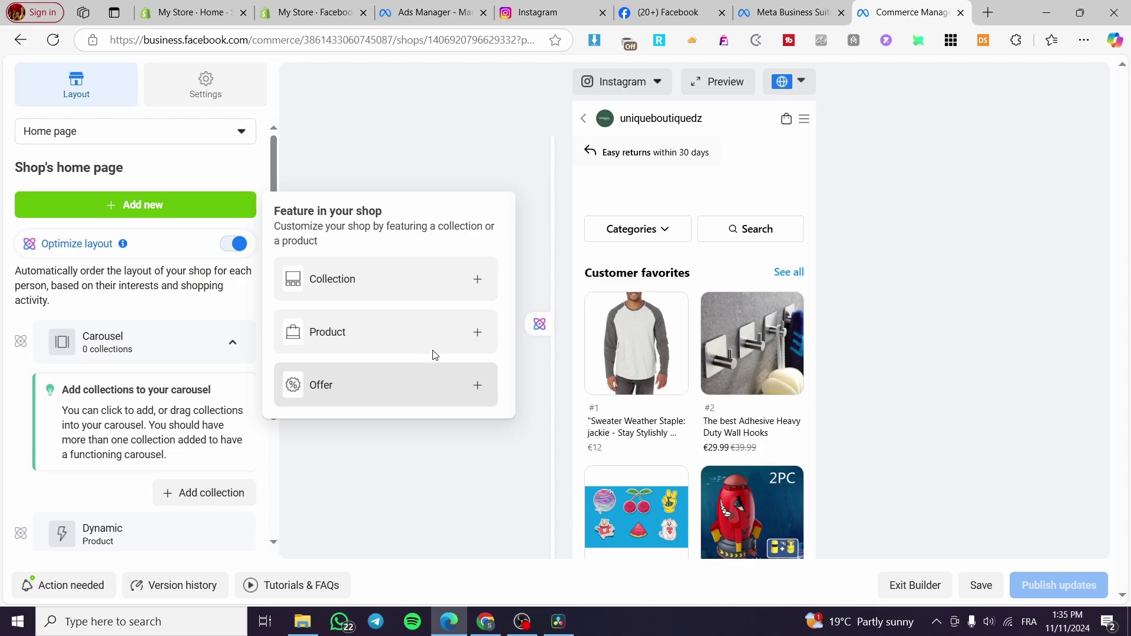
pyautogui.click(443, 128)
# Examine the Instagram shop preview and the home page layout sections, and open the Dynamic product section's settings.
pyautogui.scroll(-4, 762, 386)
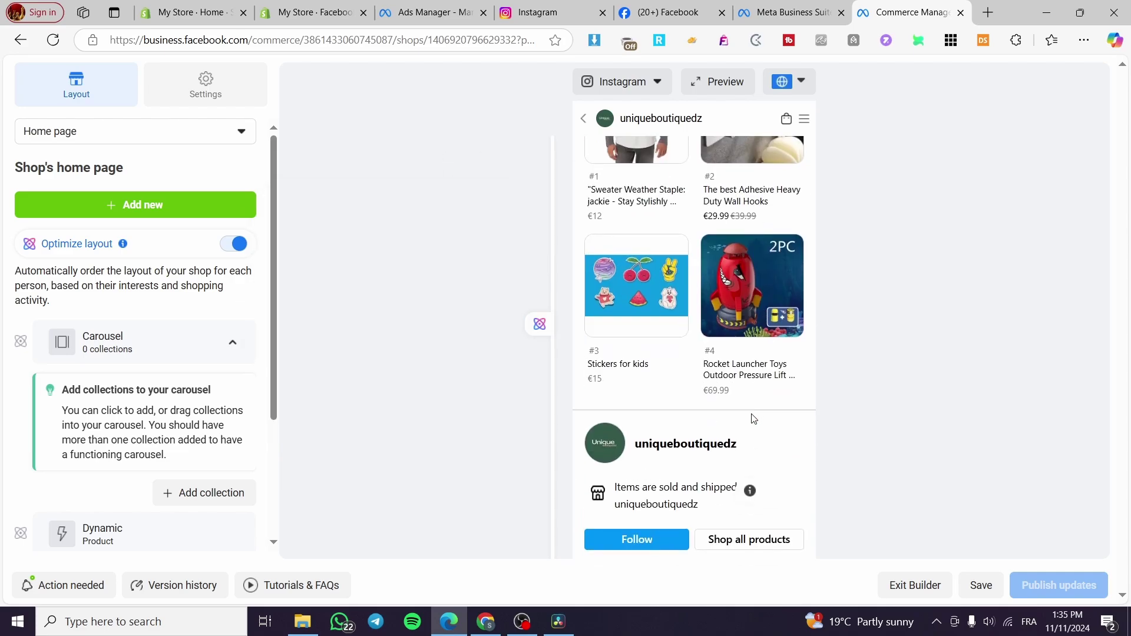
pyautogui.scroll(4, 689, 315)
pyautogui.scroll(-4, 687, 354)
pyautogui.scroll(4, 683, 380)
pyautogui.scroll(-4, 701, 425)
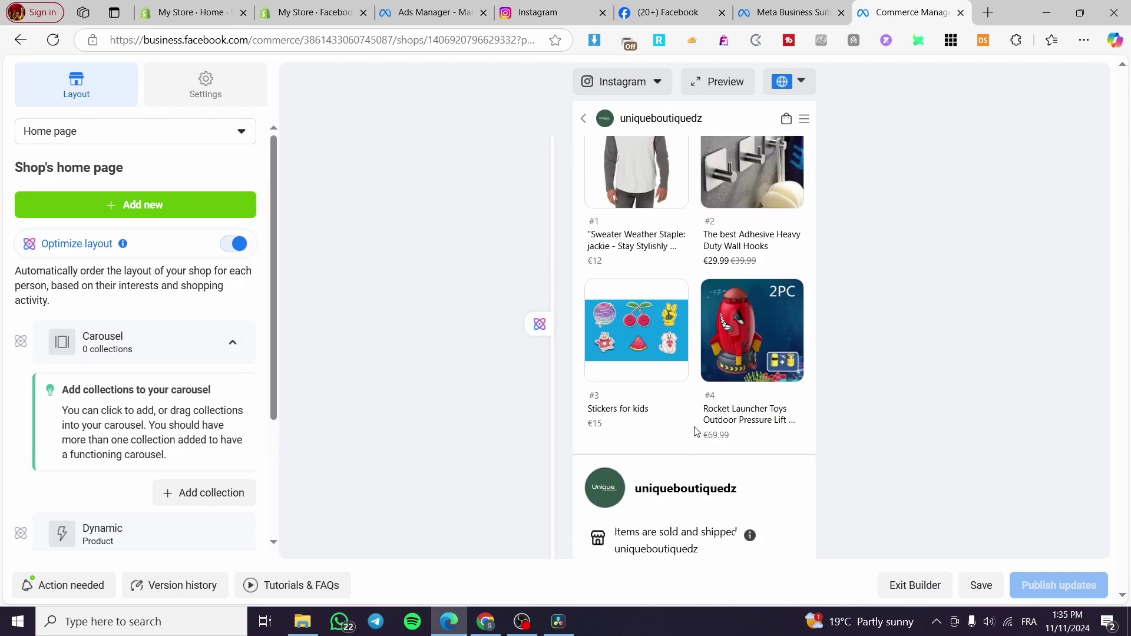
pyautogui.scroll(-2, 98, 312)
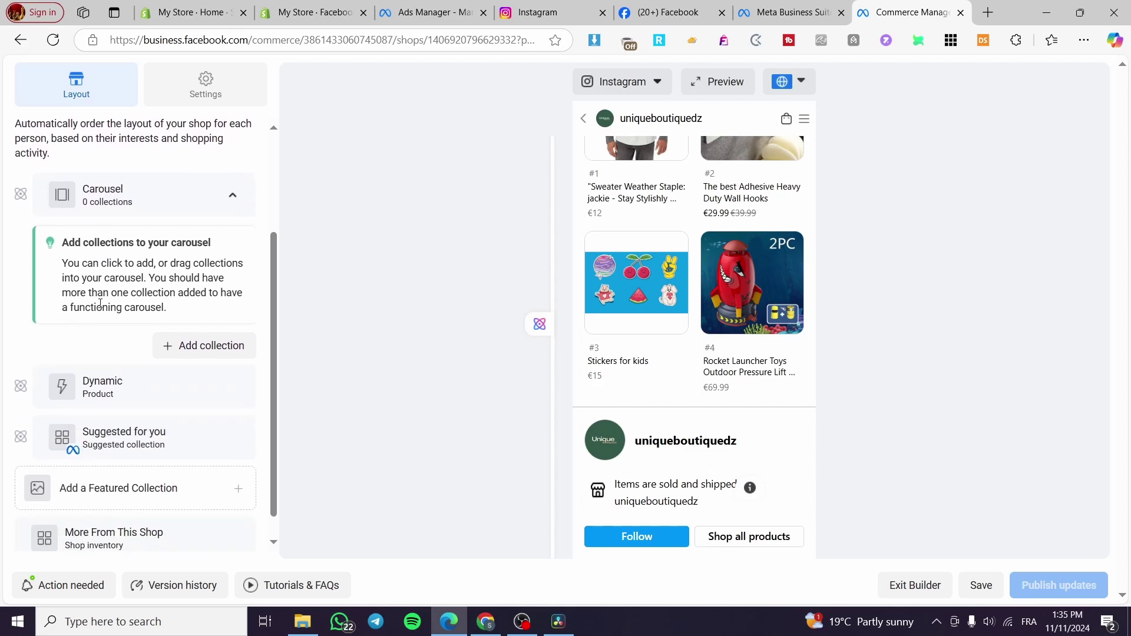
pyautogui.scroll(-1, 145, 384)
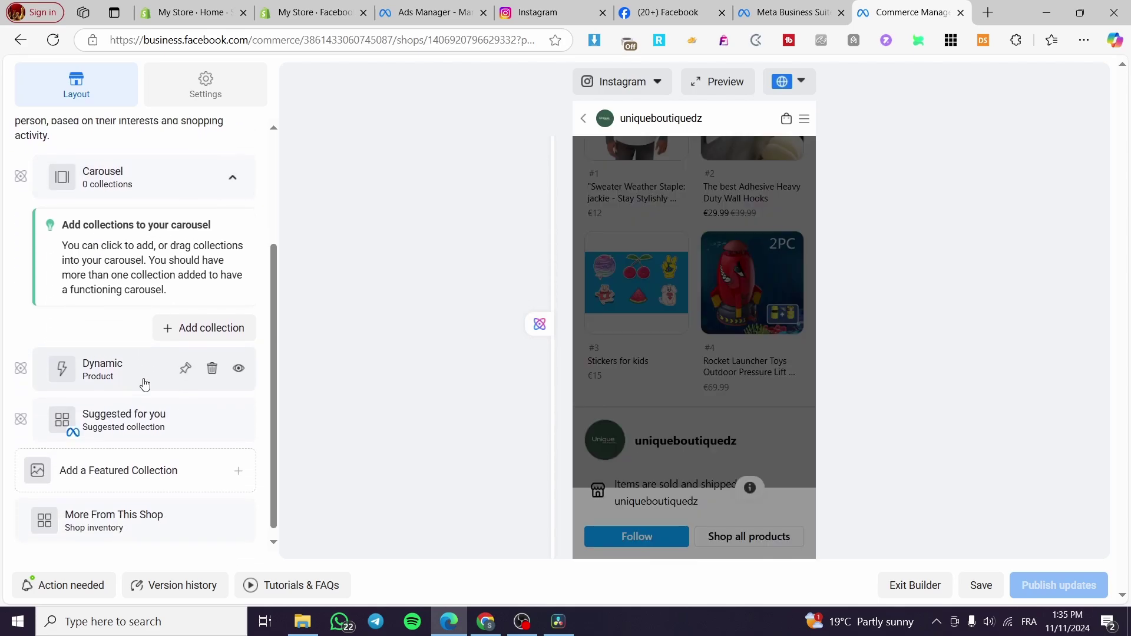
pyautogui.click(130, 370)
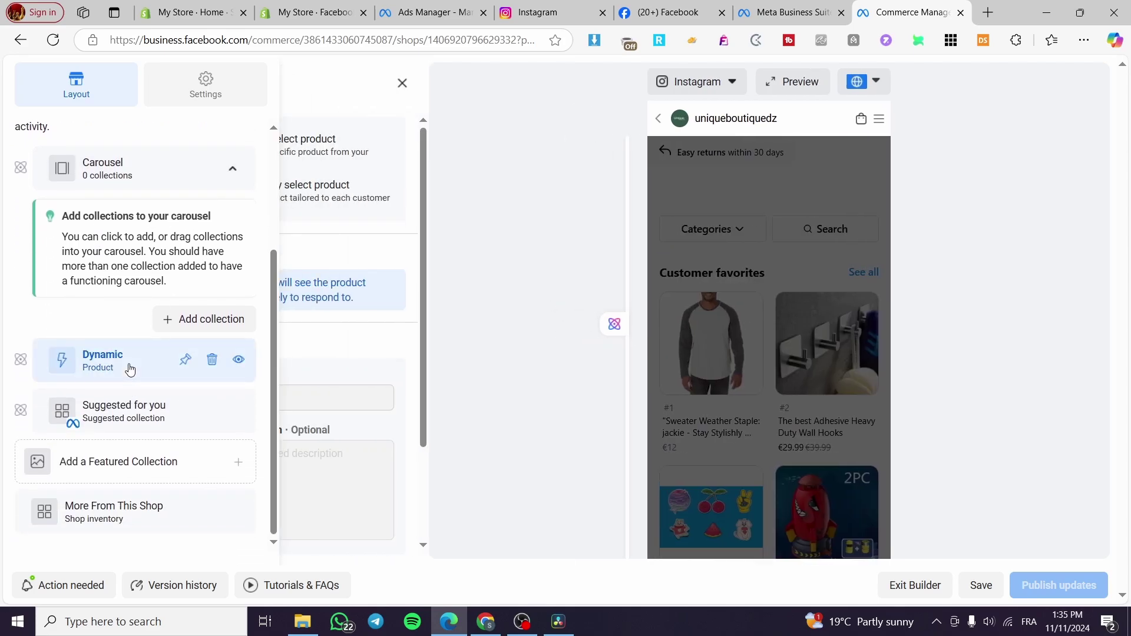
pyautogui.click(511, 368)
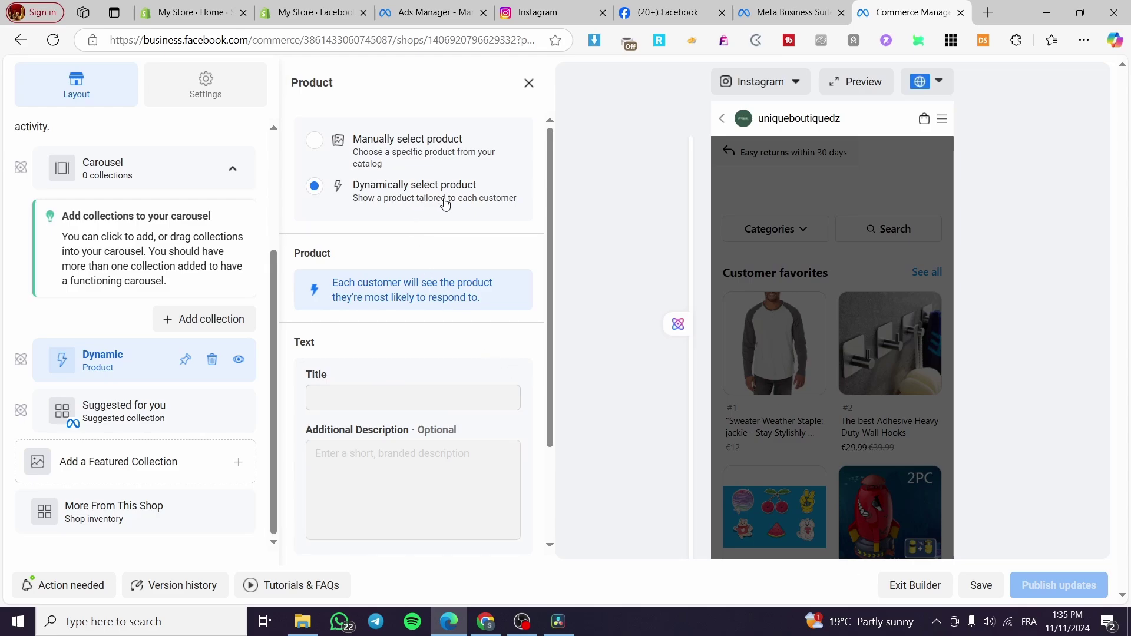
# Add a featured collection to the home page by starting a new collection, and dismiss the product hint.
pyautogui.click(137, 469)
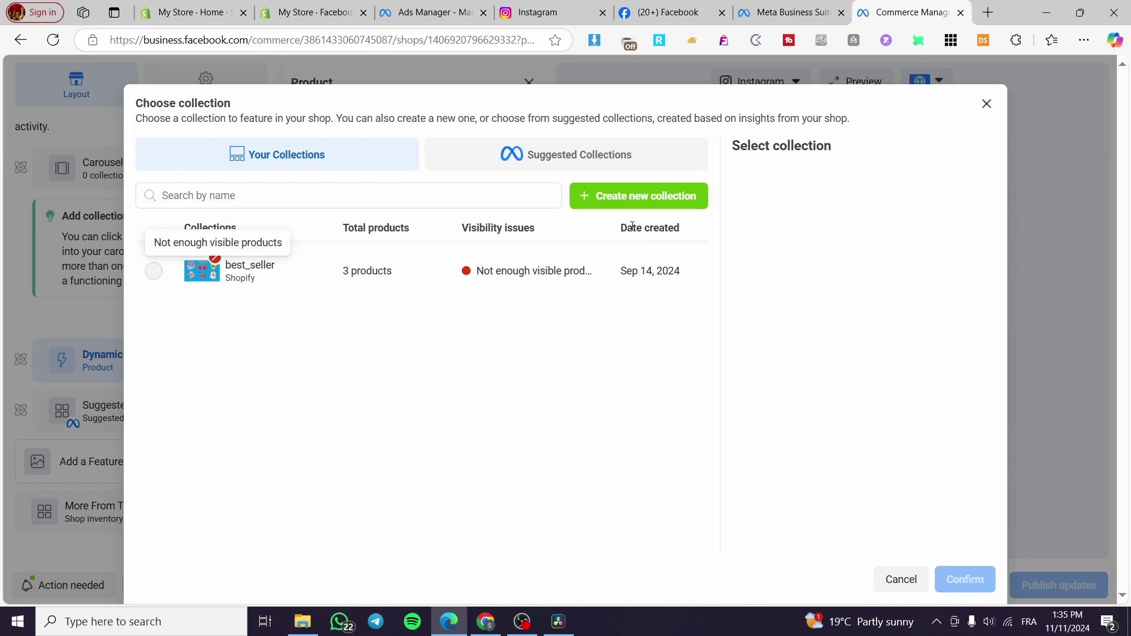
pyautogui.click(665, 203)
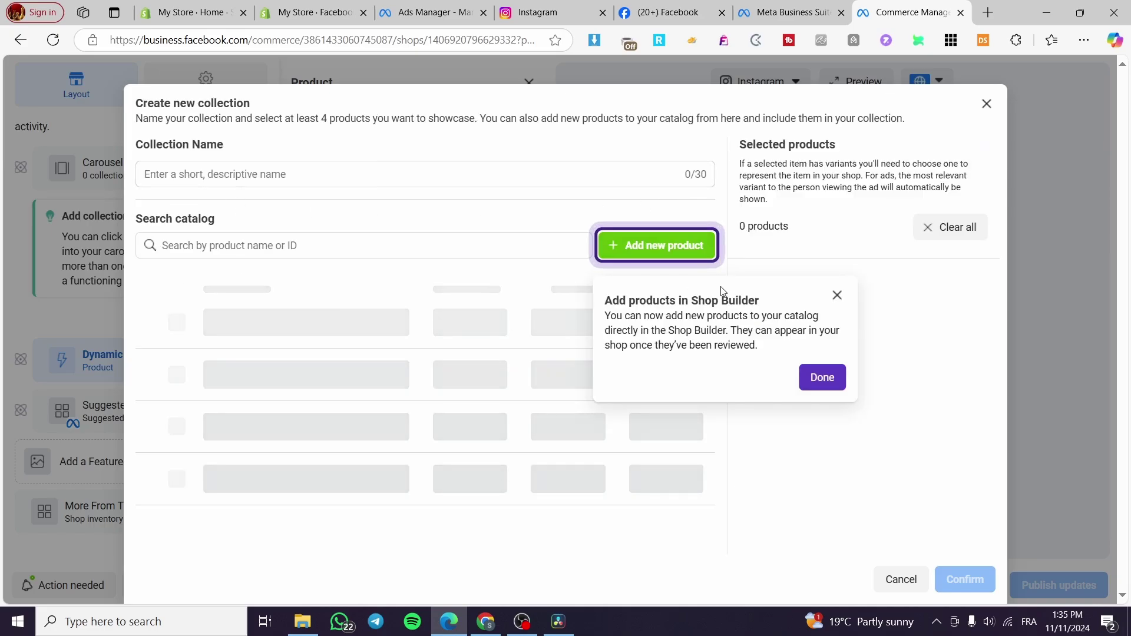
pyautogui.click(813, 377)
pyautogui.click(691, 251)
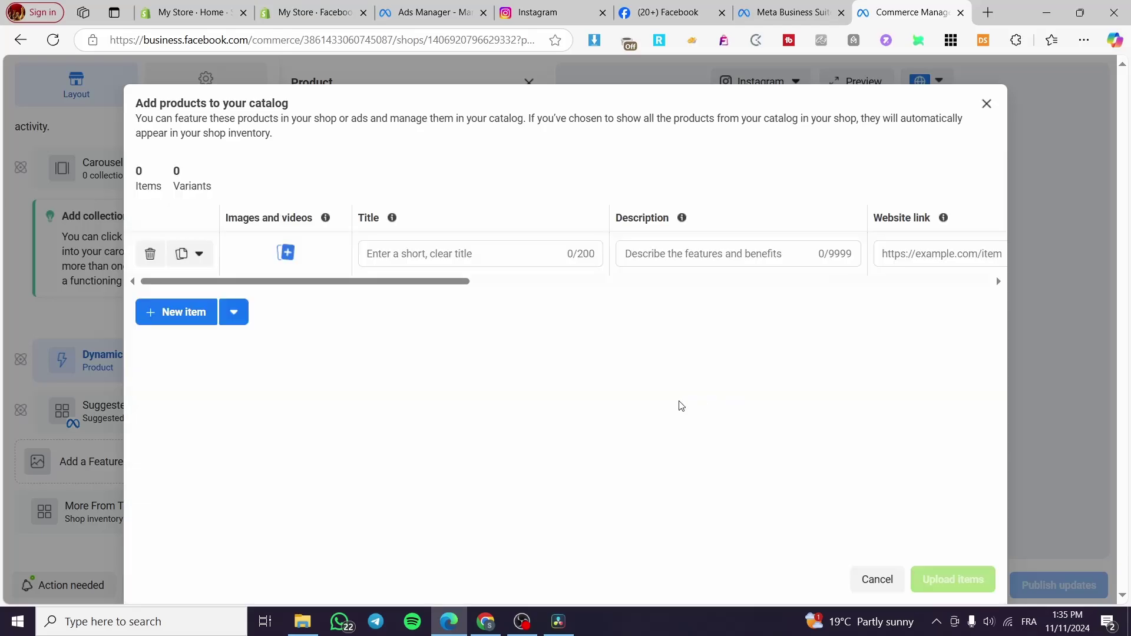
pyautogui.click(179, 311)
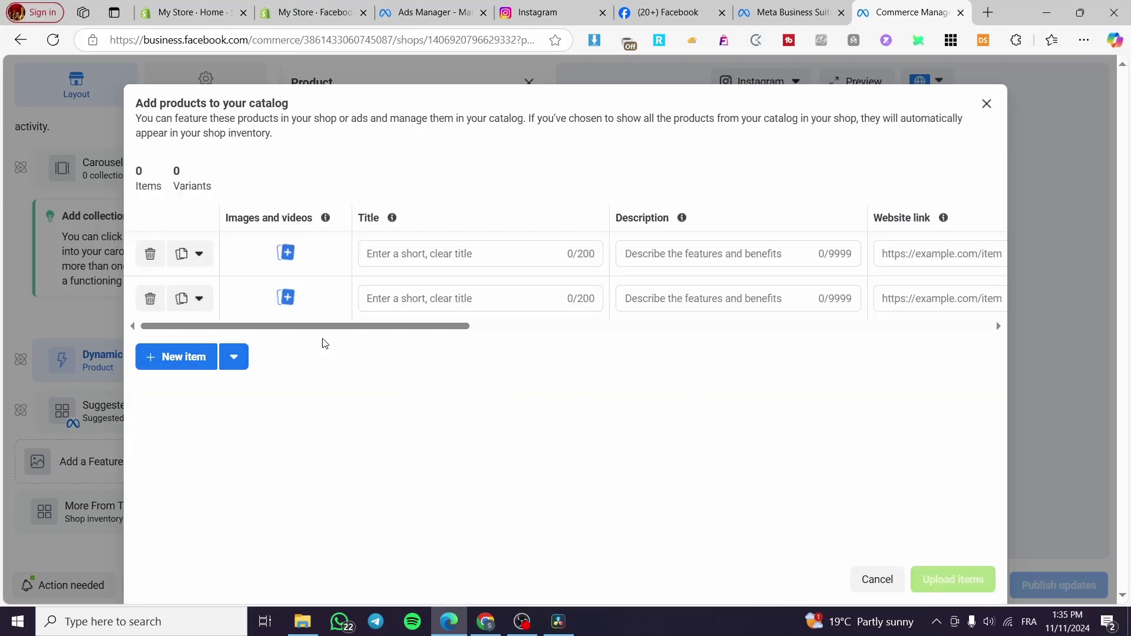
pyautogui.click(986, 104)
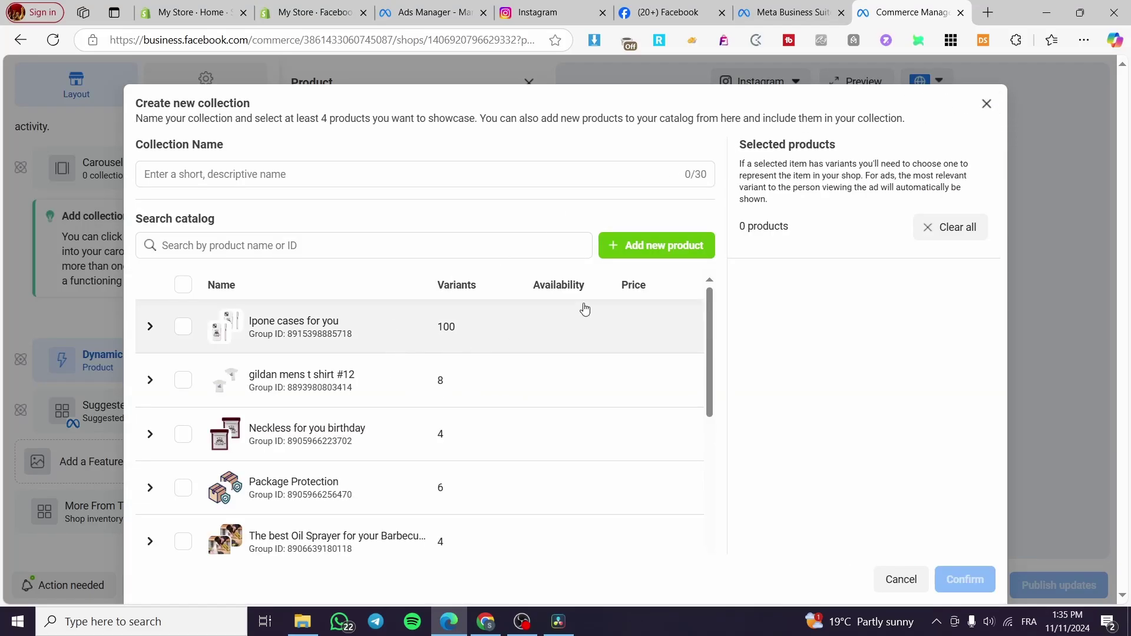
# Select the product "Ipone cases for you" for the new collection and look through its variants.
pyautogui.click(150, 327)
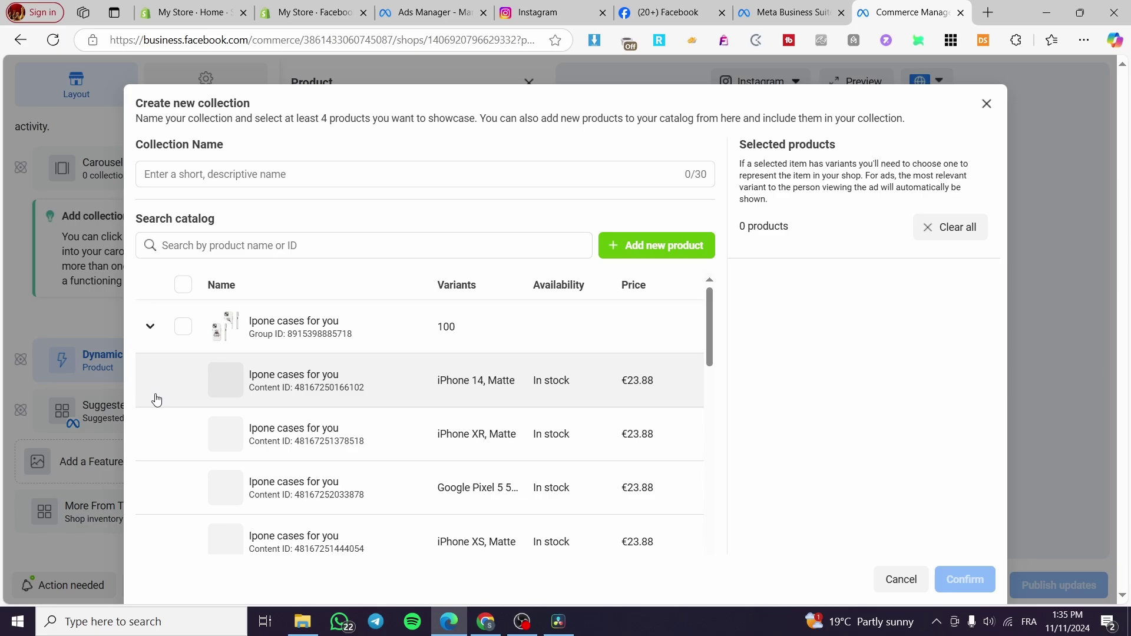
pyautogui.click(149, 327)
pyautogui.click(183, 327)
pyautogui.click(151, 325)
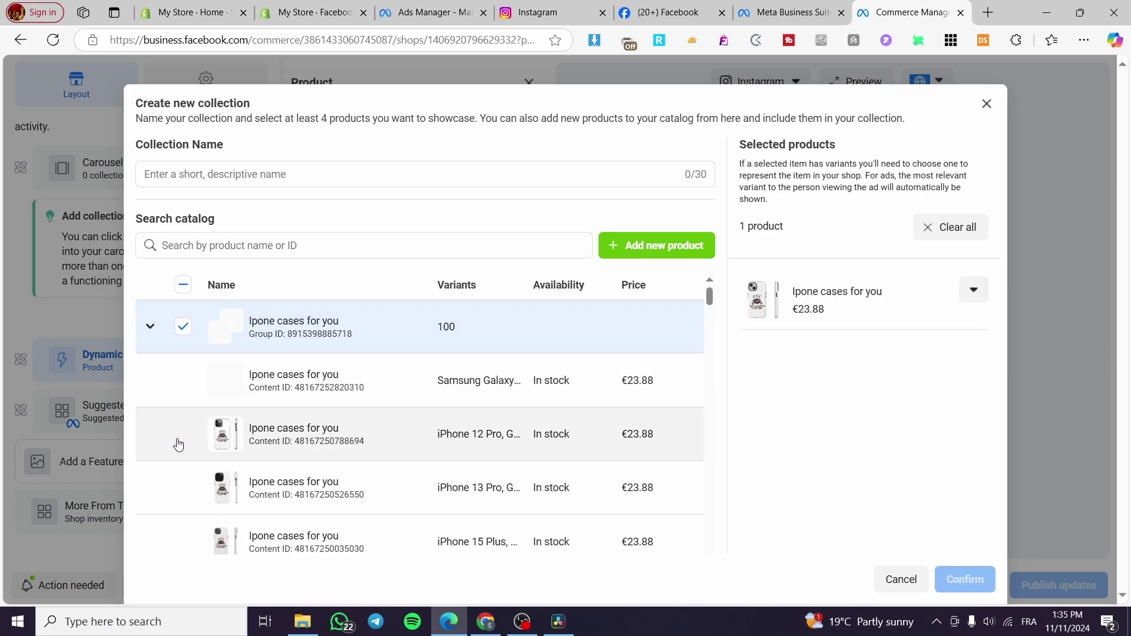
pyautogui.click(150, 327)
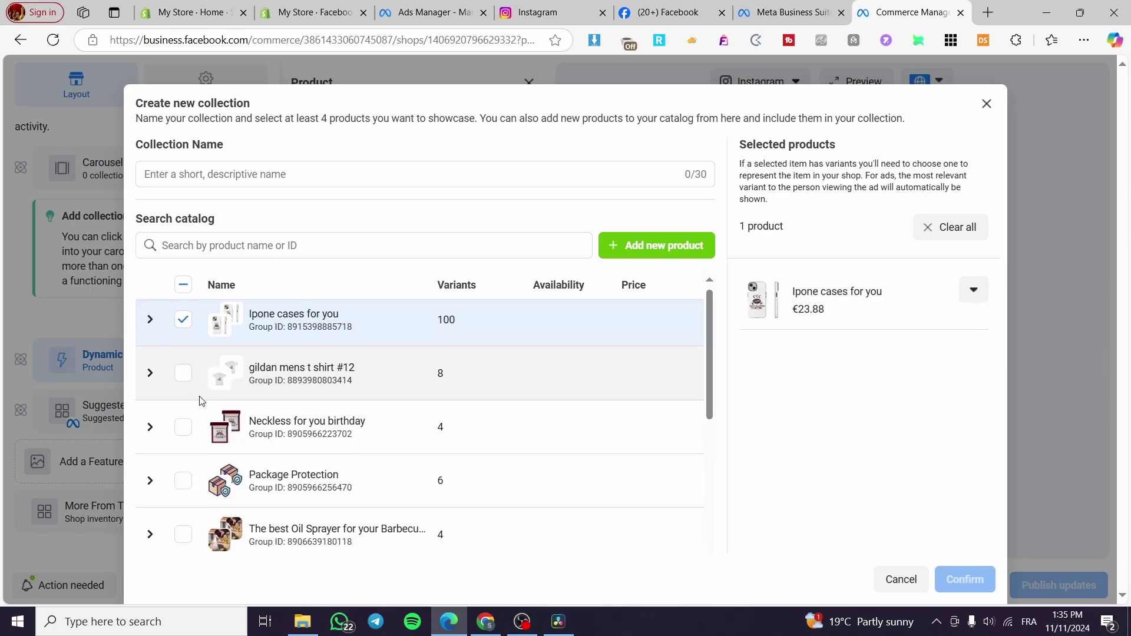
# View the variants of the tshirt product and add the USB Night Light LED Crystal Ball product to the collection.
pyautogui.scroll(-10, 200, 400)
pyautogui.scroll(2, 151, 383)
pyautogui.click(150, 388)
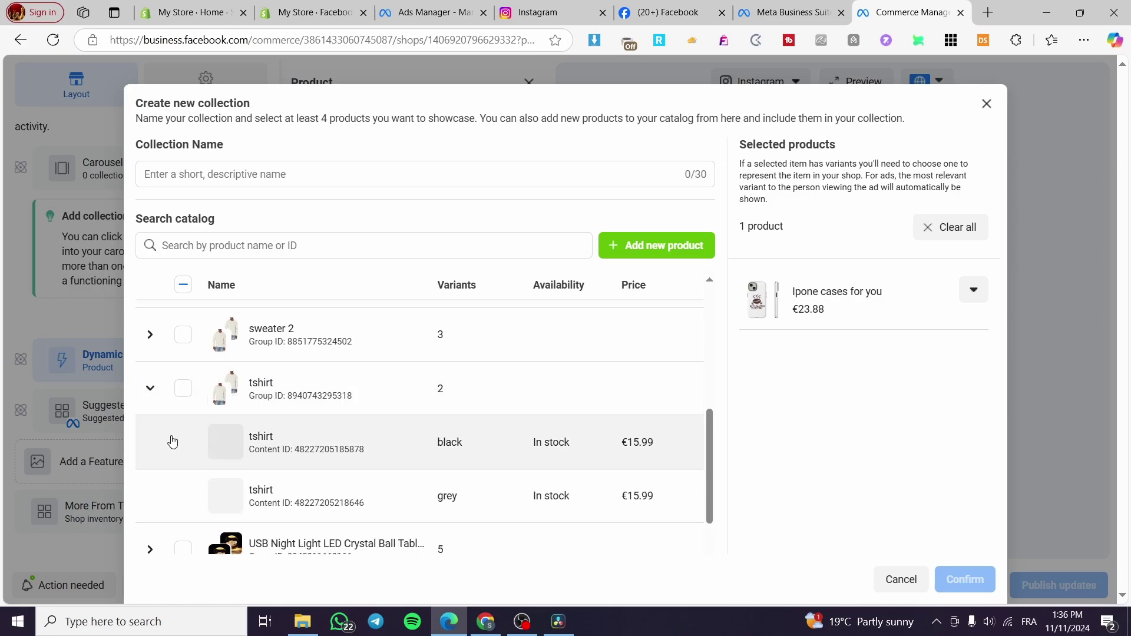
pyautogui.click(183, 548)
pyautogui.scroll(-4, 238, 421)
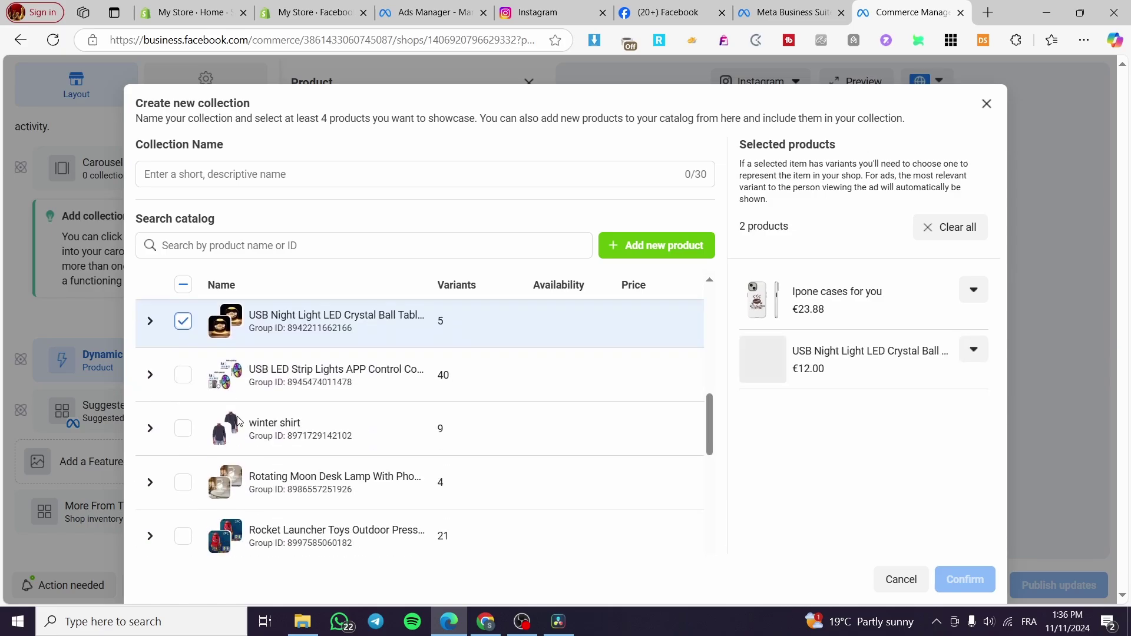
# Add the winter shirt and Rocket Launcher Toys products, name the collection "dido shop" and confirm it.
pyautogui.click(183, 428)
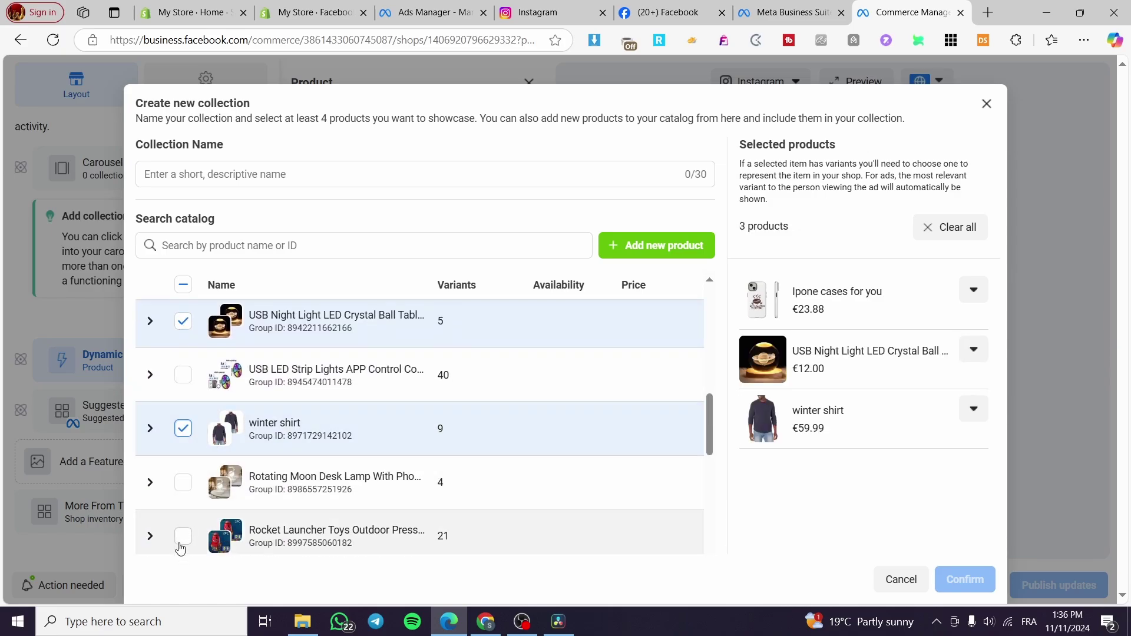
pyautogui.click(184, 536)
pyautogui.click(965, 580)
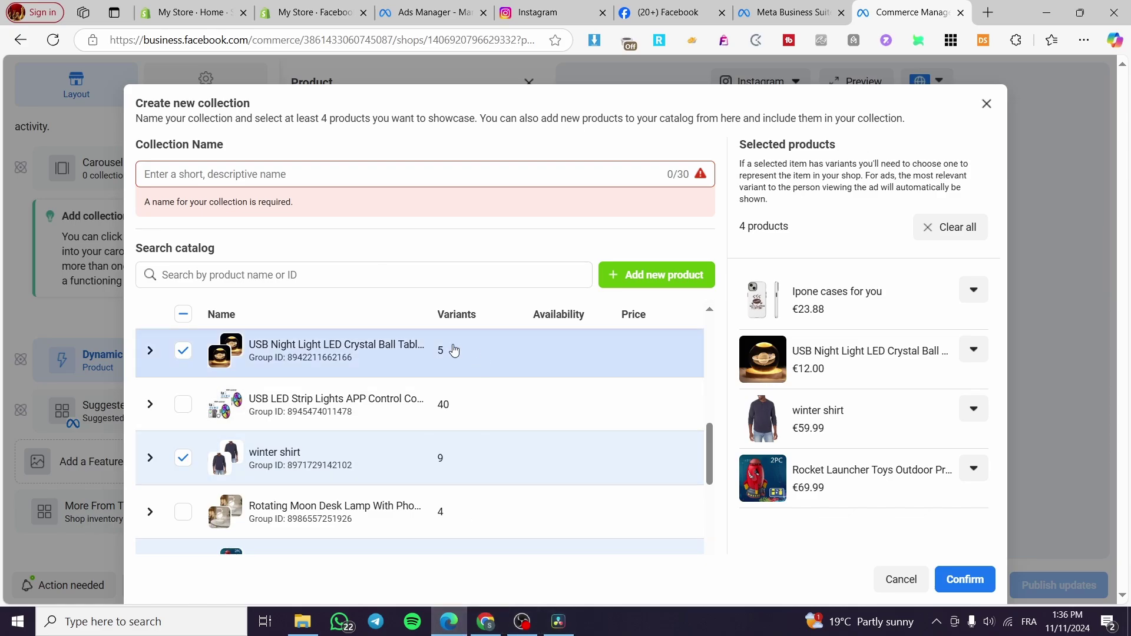
pyautogui.click(217, 179)
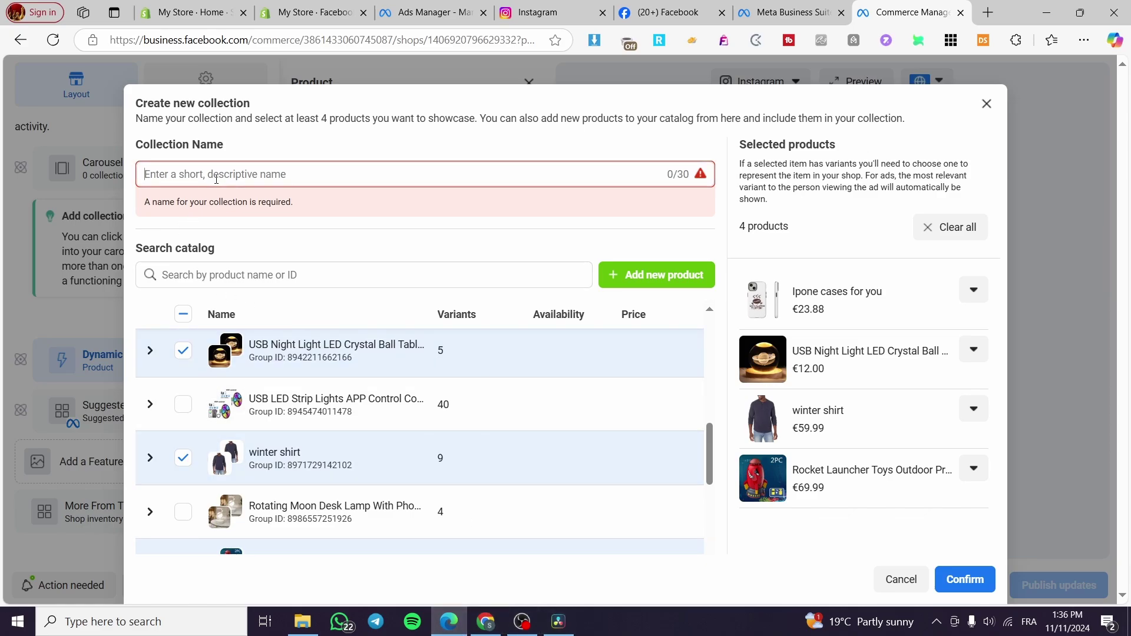
pyautogui.write('dido shop')
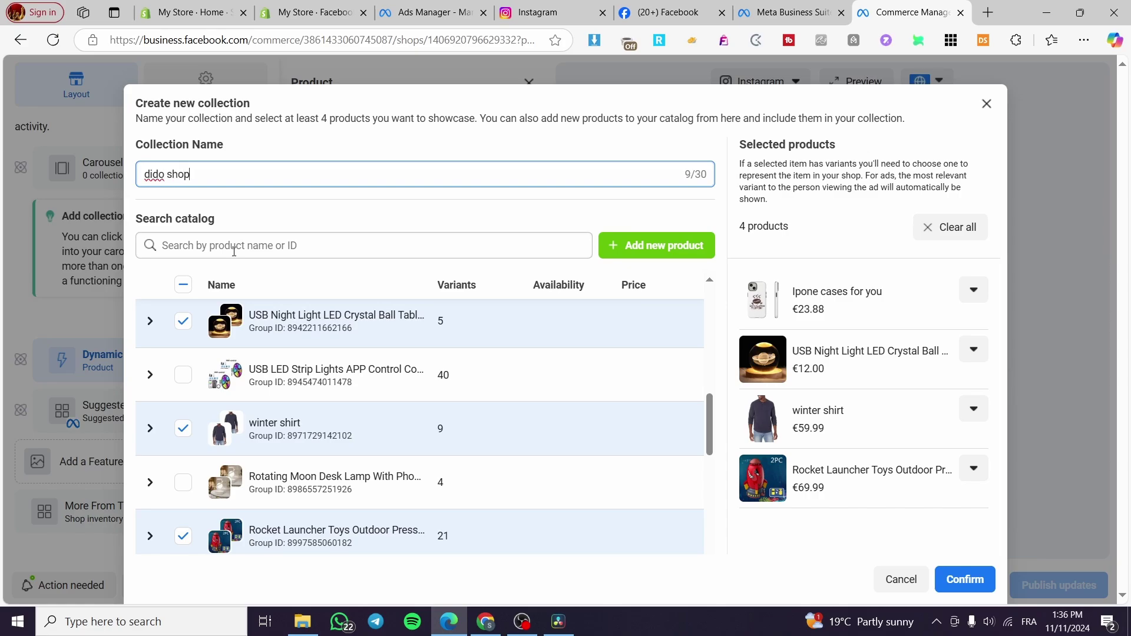
pyautogui.click(961, 580)
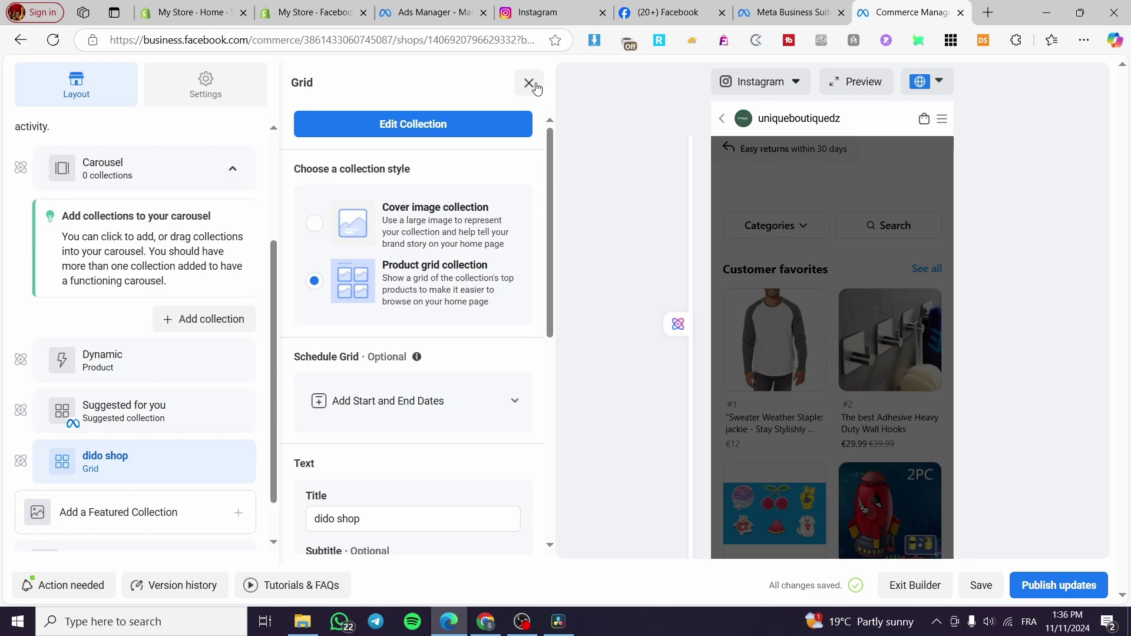
# Remove the dido shop grid from the home page layout and close the Suggested for you collection's settings.
pyautogui.moveTo(51, 467)
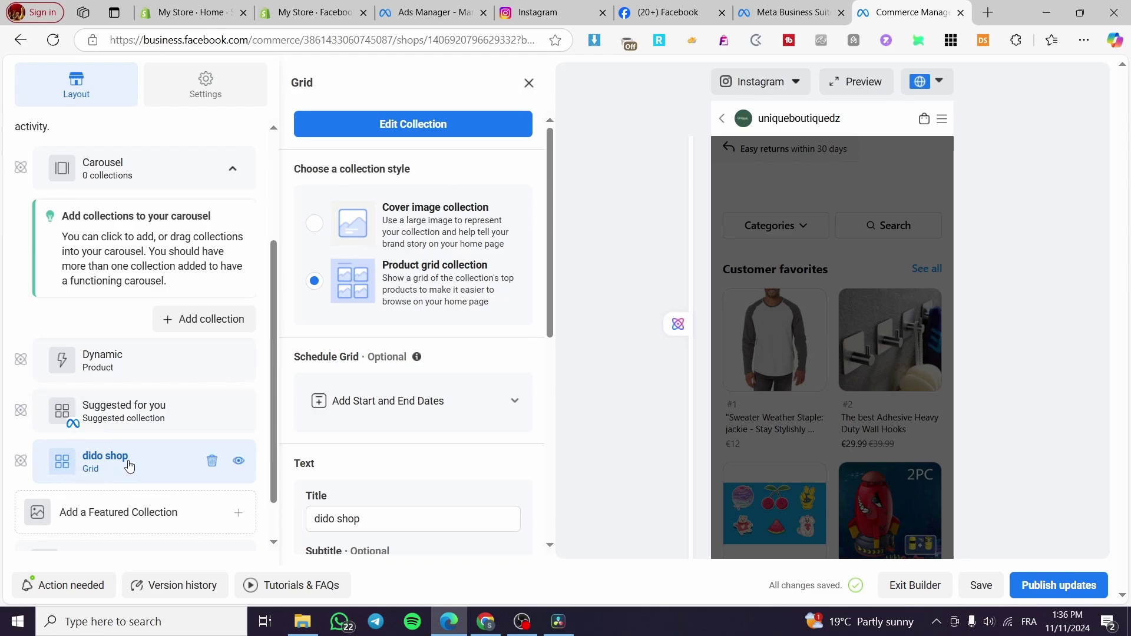
pyautogui.click(161, 419)
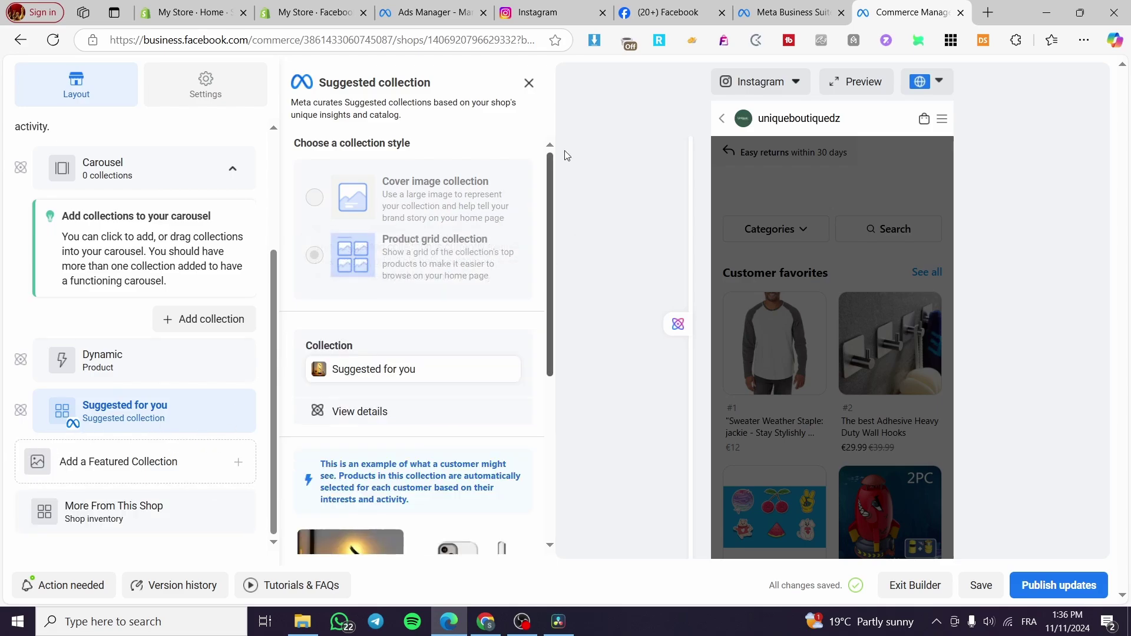
pyautogui.click(529, 82)
# Review the shop's website content, AI features, categories and automation settings, return to the layout and exit the builder.
pyautogui.click(206, 84)
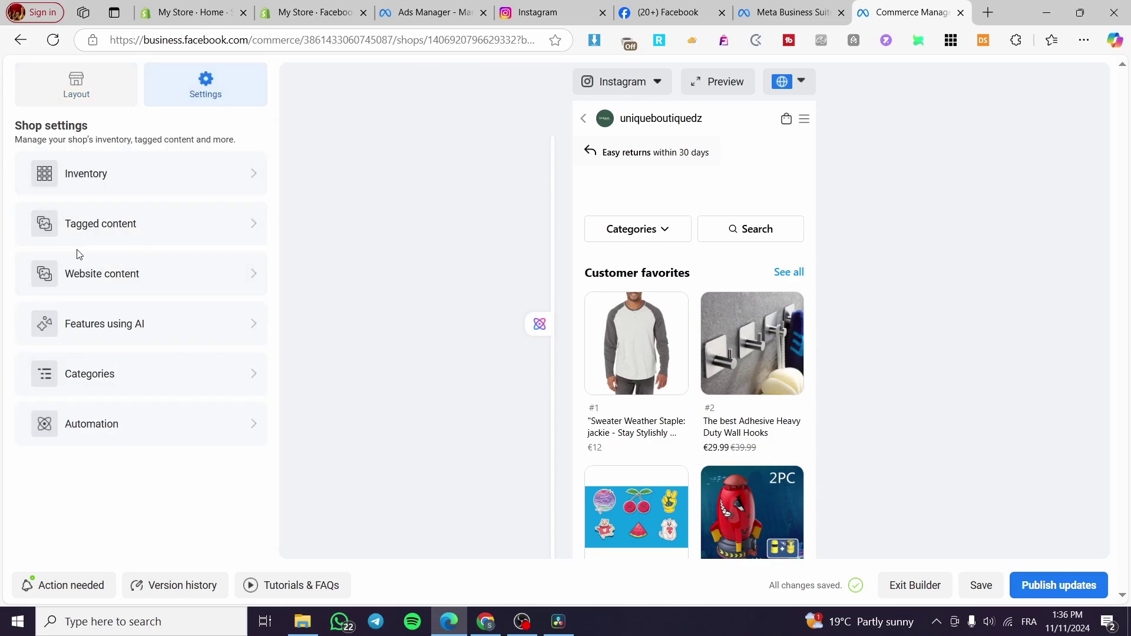
pyautogui.click(184, 284)
pyautogui.click(139, 334)
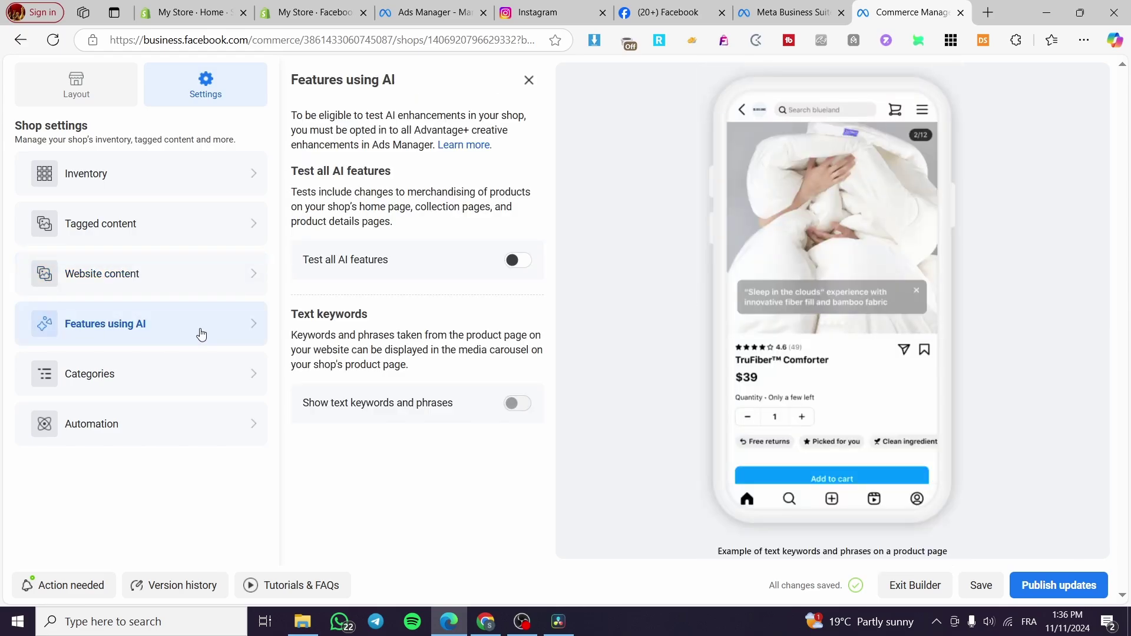
pyautogui.click(158, 391)
pyautogui.click(155, 422)
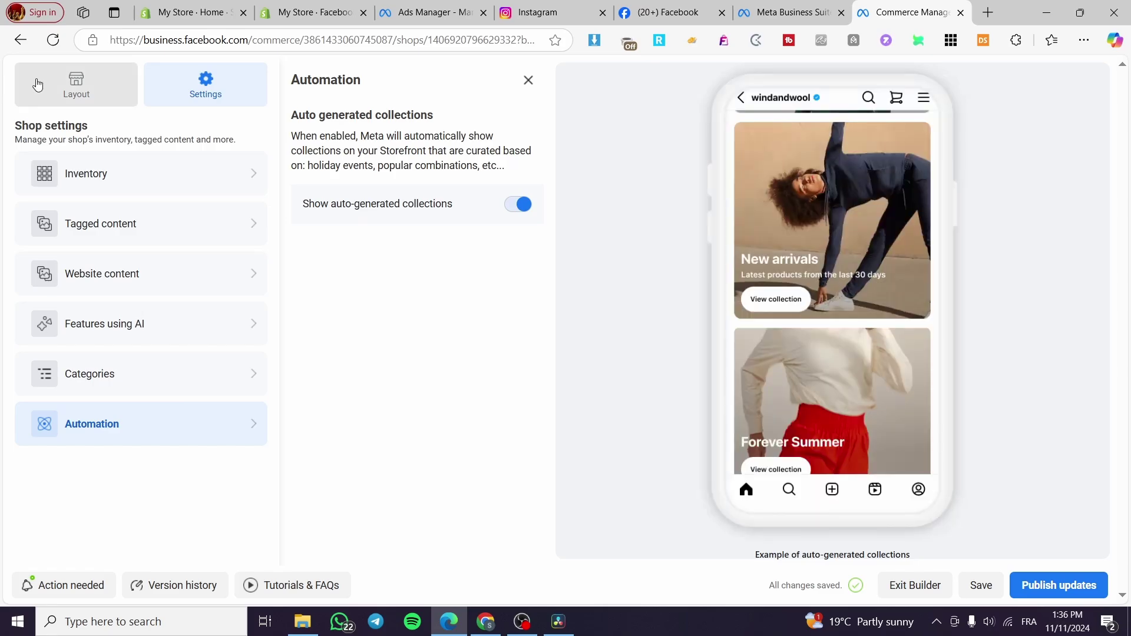
pyautogui.click(76, 88)
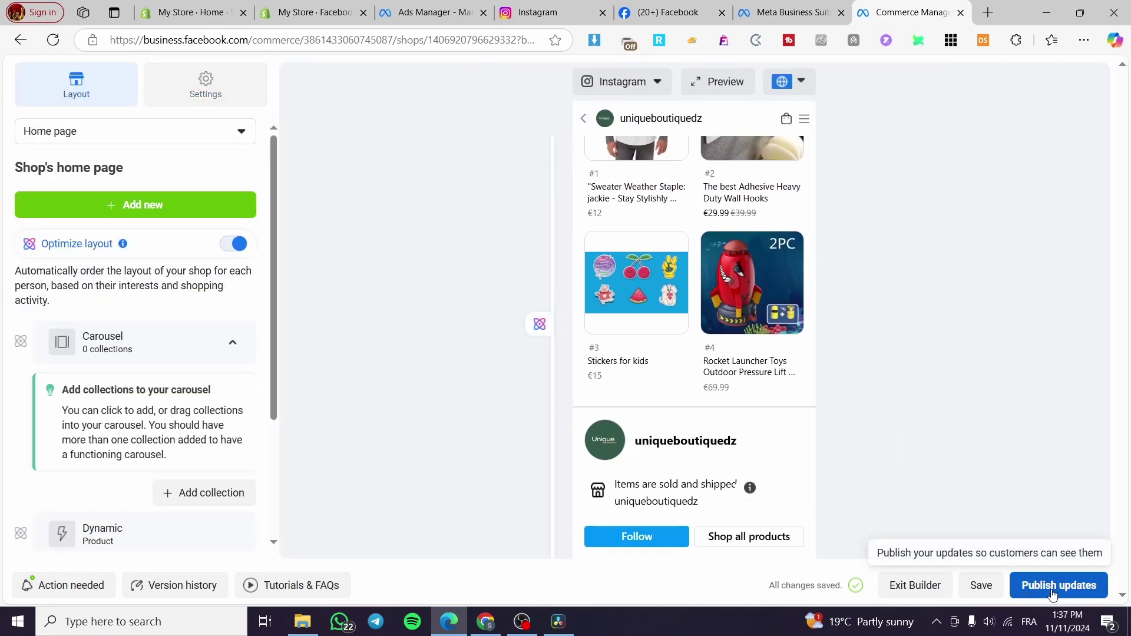
pyautogui.click(915, 586)
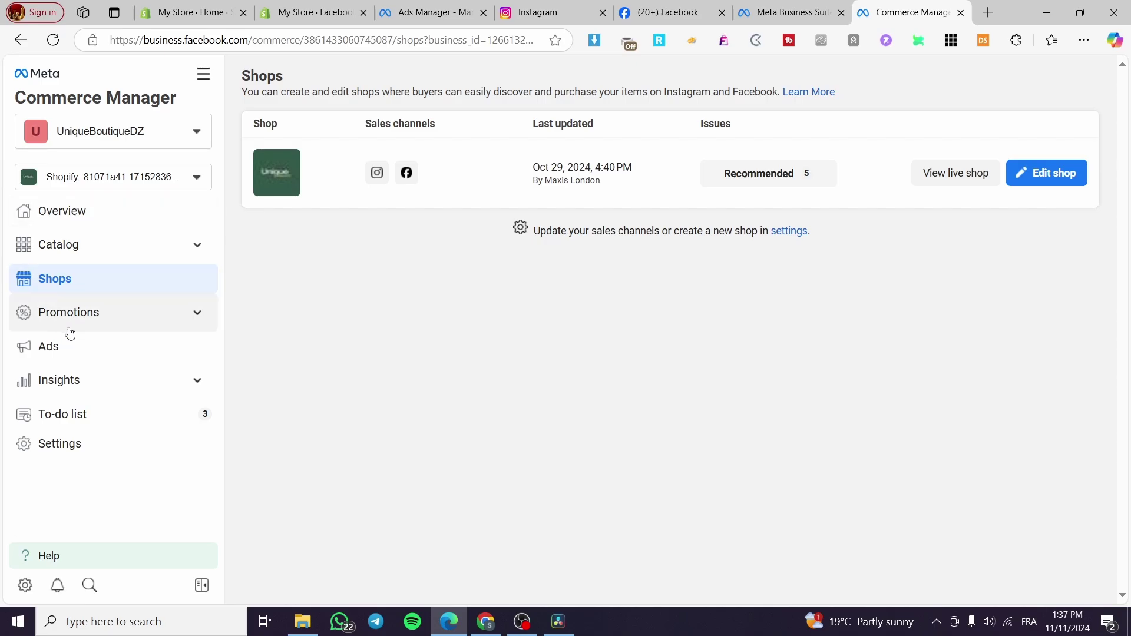
# Examine the catalog's items and event data sources, and view the promotion offers with the options for adding one.
pyautogui.click(101, 245)
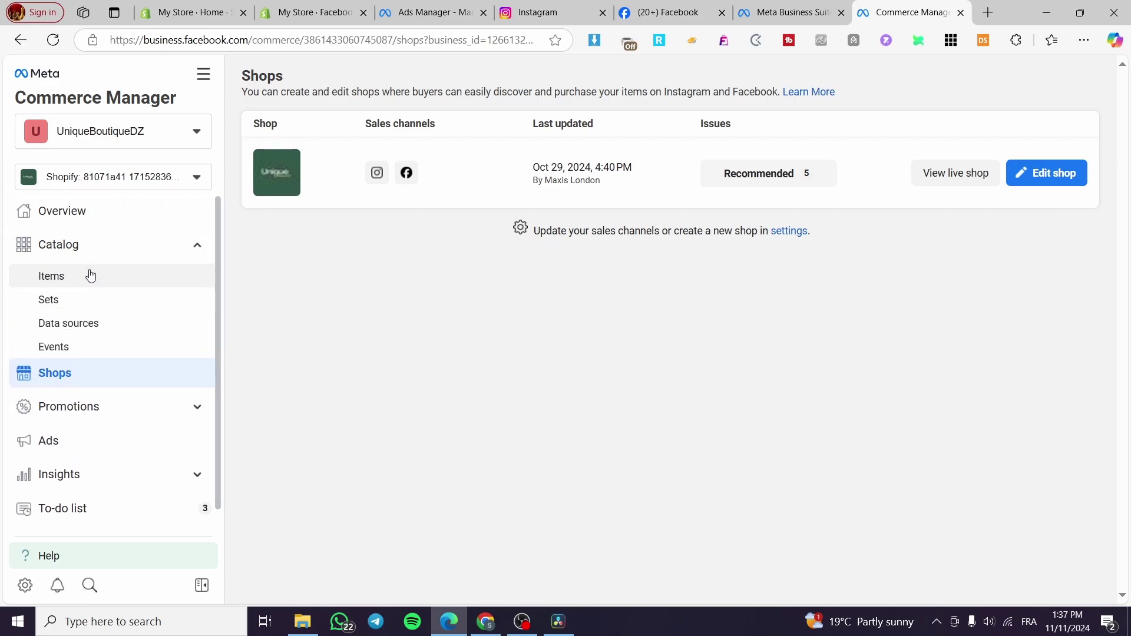
pyautogui.click(164, 186)
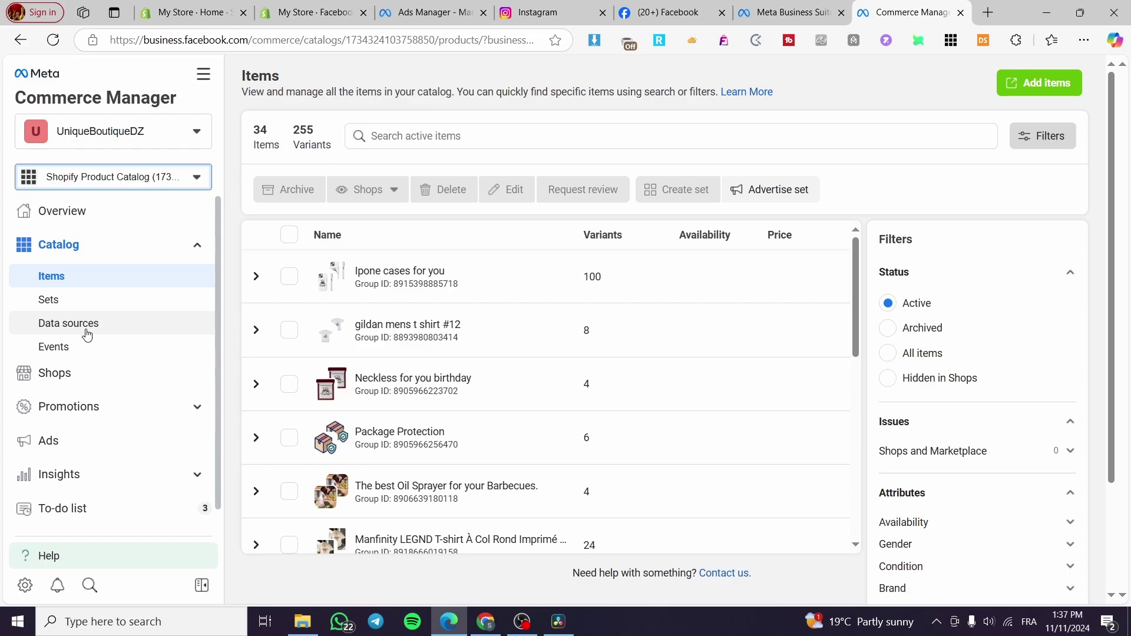
pyautogui.click(117, 346)
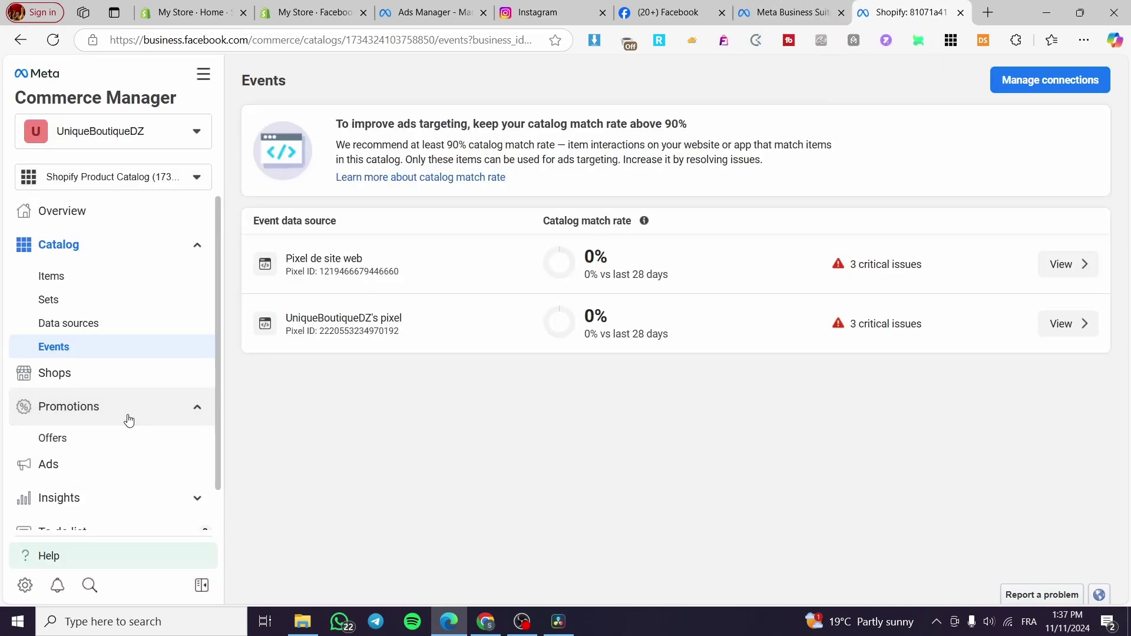
pyautogui.click(72, 437)
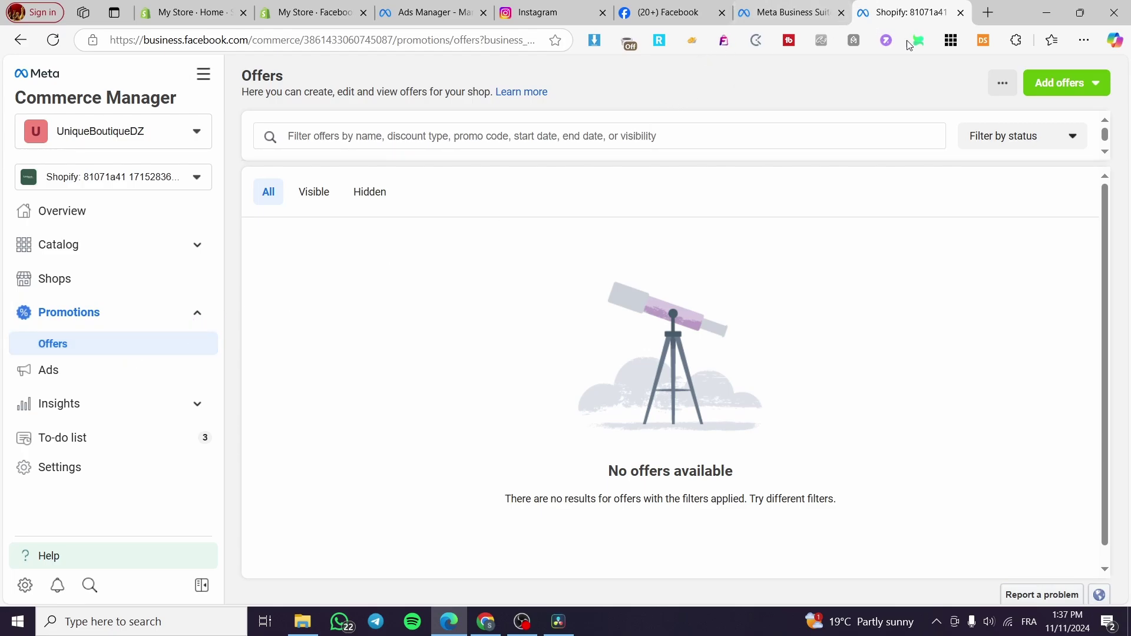
pyautogui.click(1082, 83)
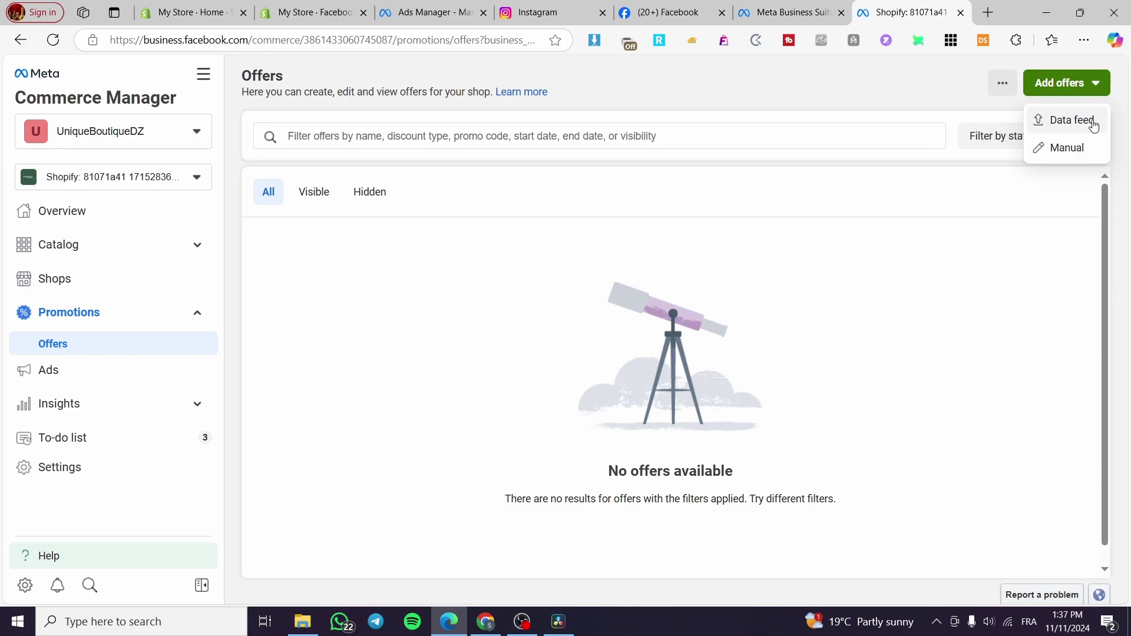
# Compare the Traffic ads and Advantage+ catalog ads channels, and open the commerce account settings.
pyautogui.click(130, 370)
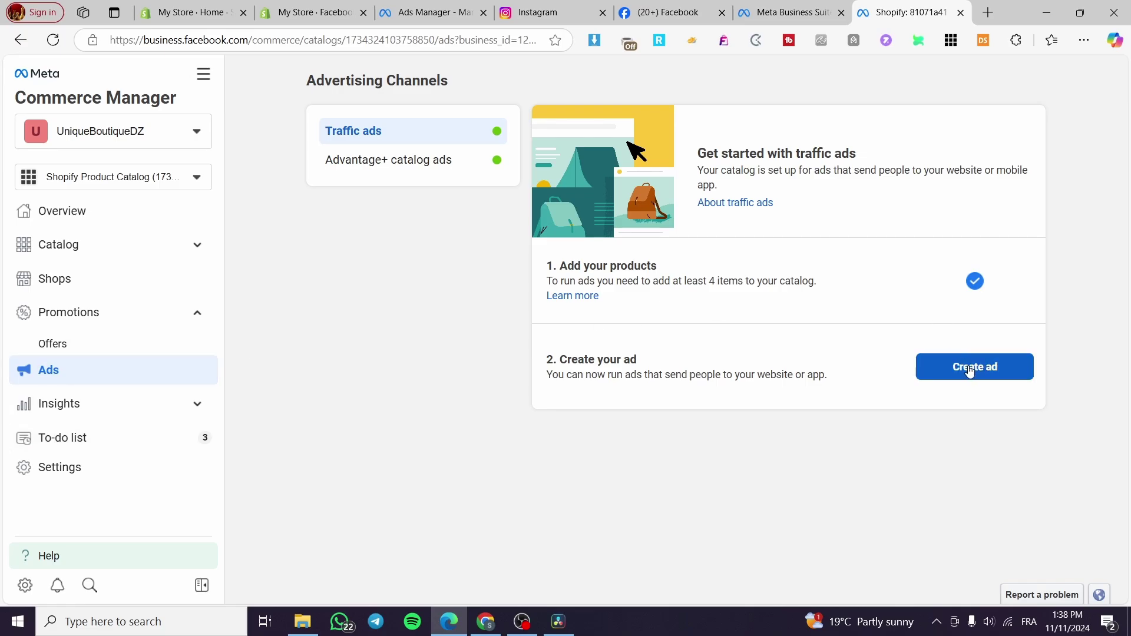
pyautogui.click(394, 163)
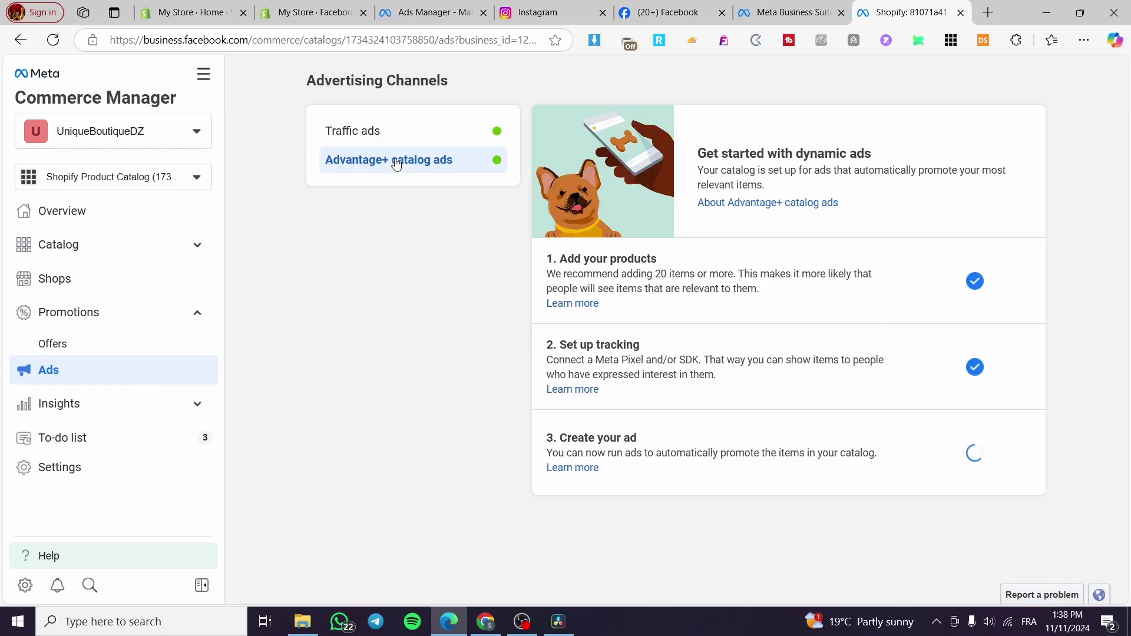
pyautogui.click(429, 143)
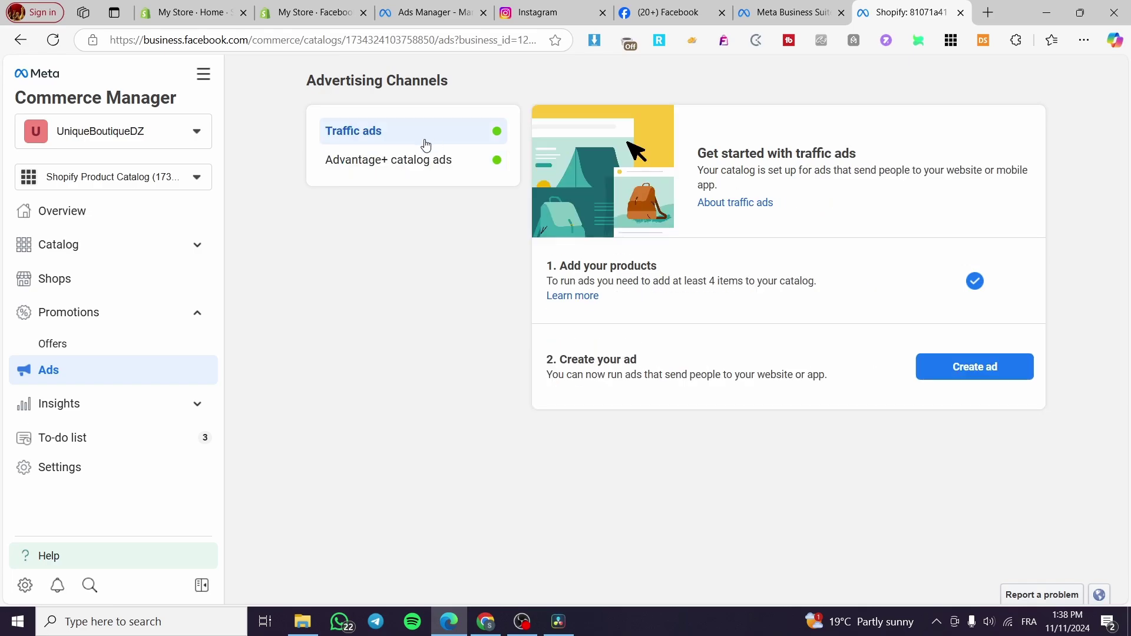
pyautogui.click(92, 412)
pyautogui.click(92, 413)
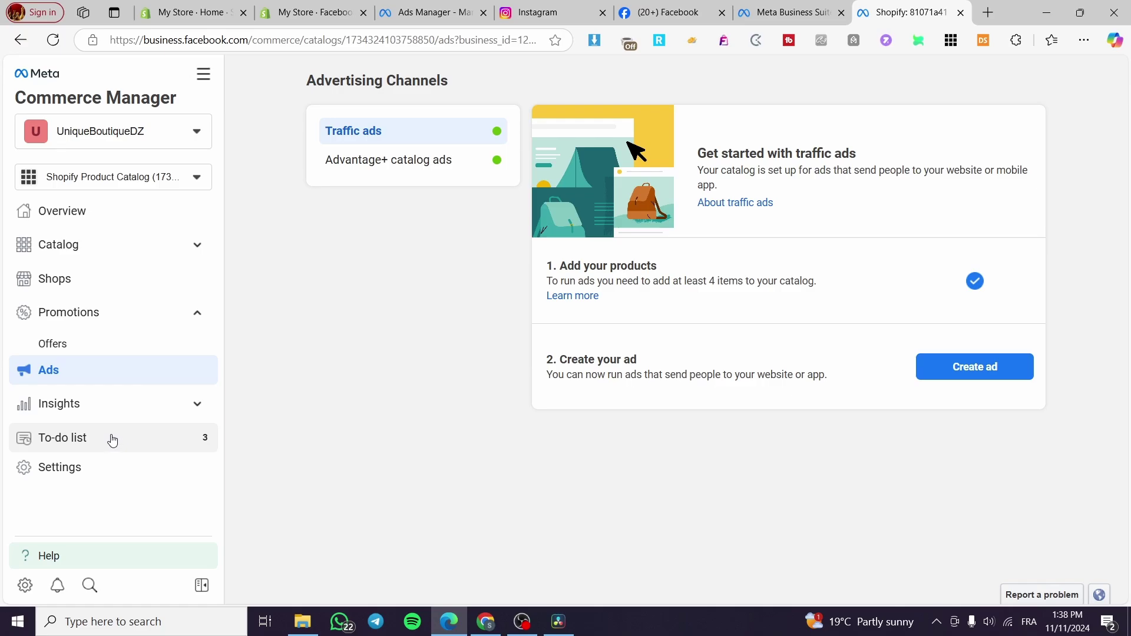
pyautogui.click(101, 467)
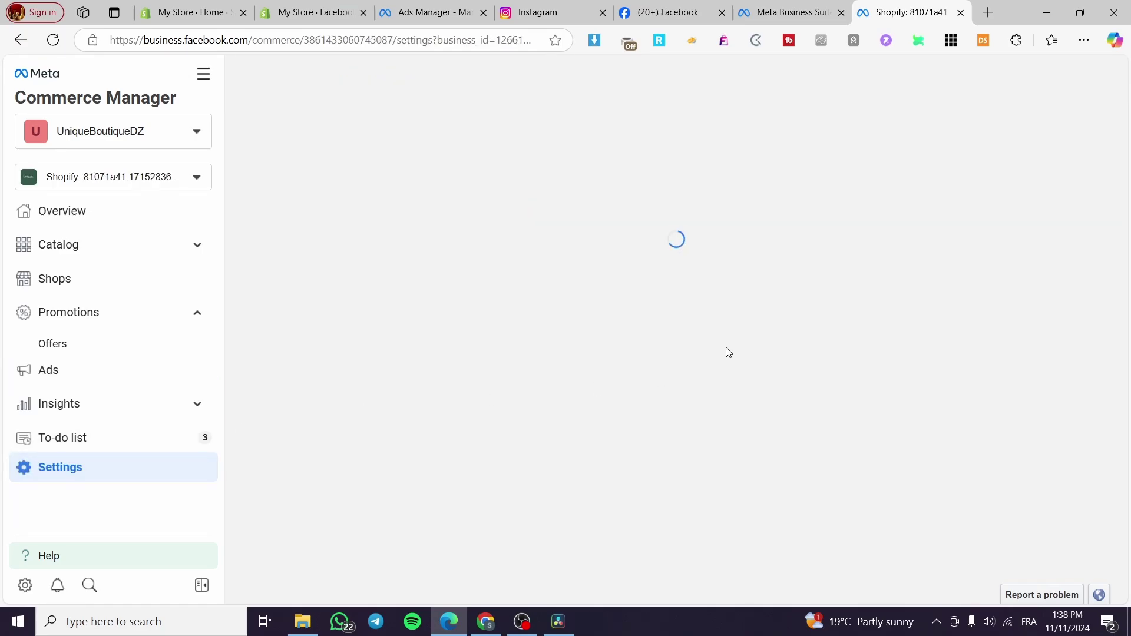
# Switch to the Shopify admin and view the Facebook & Instagram app's overview.
pyautogui.click(419, 6)
pyautogui.click(339, 7)
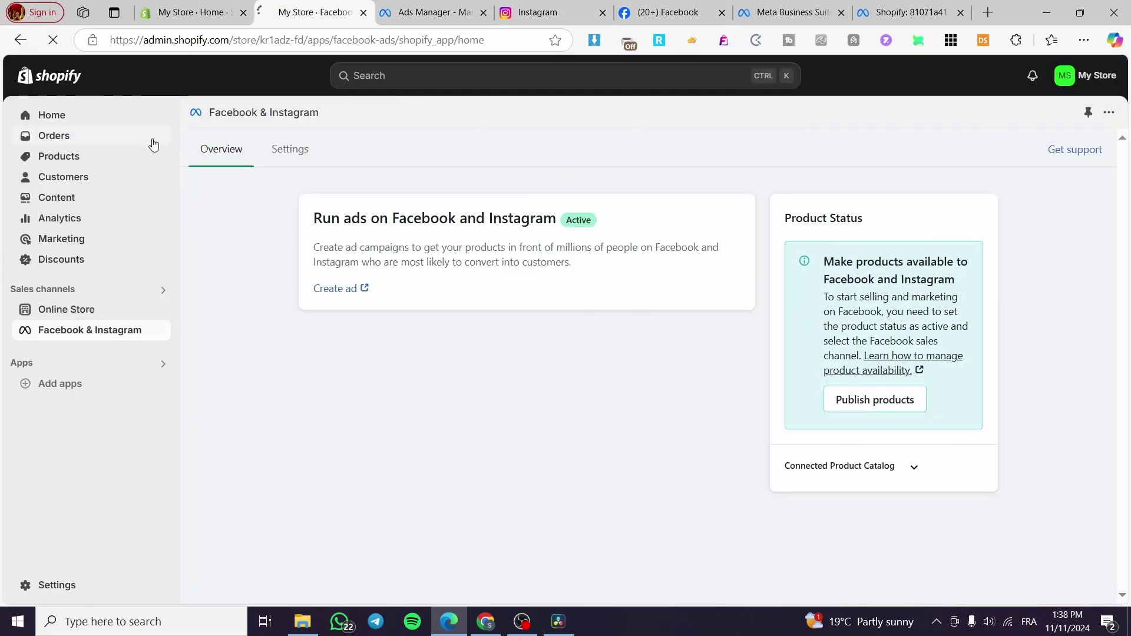
pyautogui.click(289, 151)
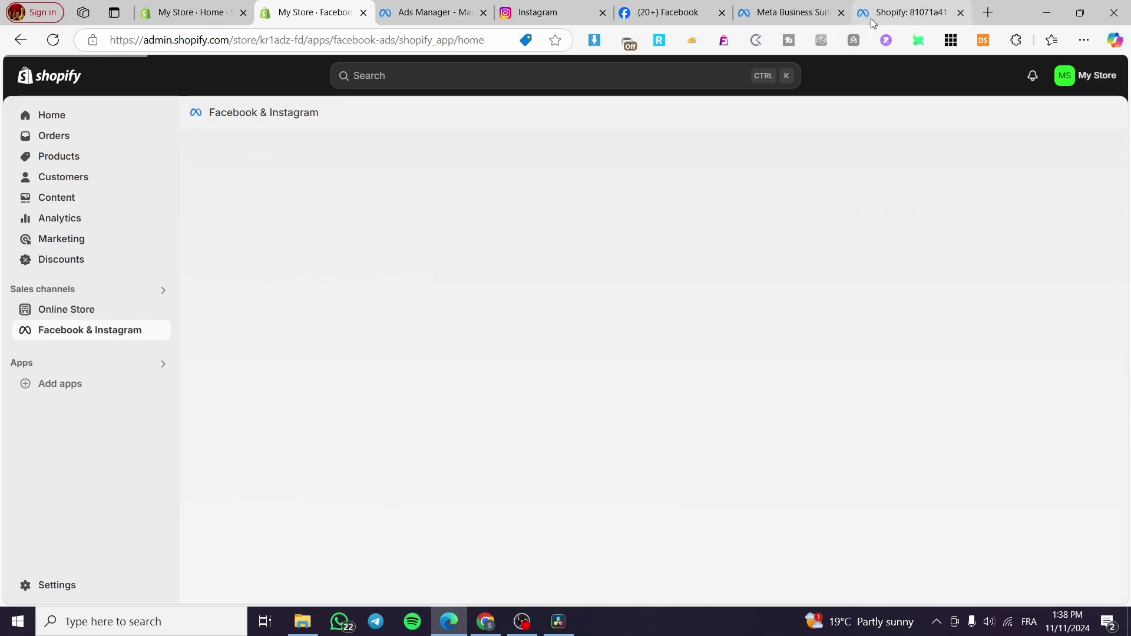
pyautogui.moveTo(792, 6)
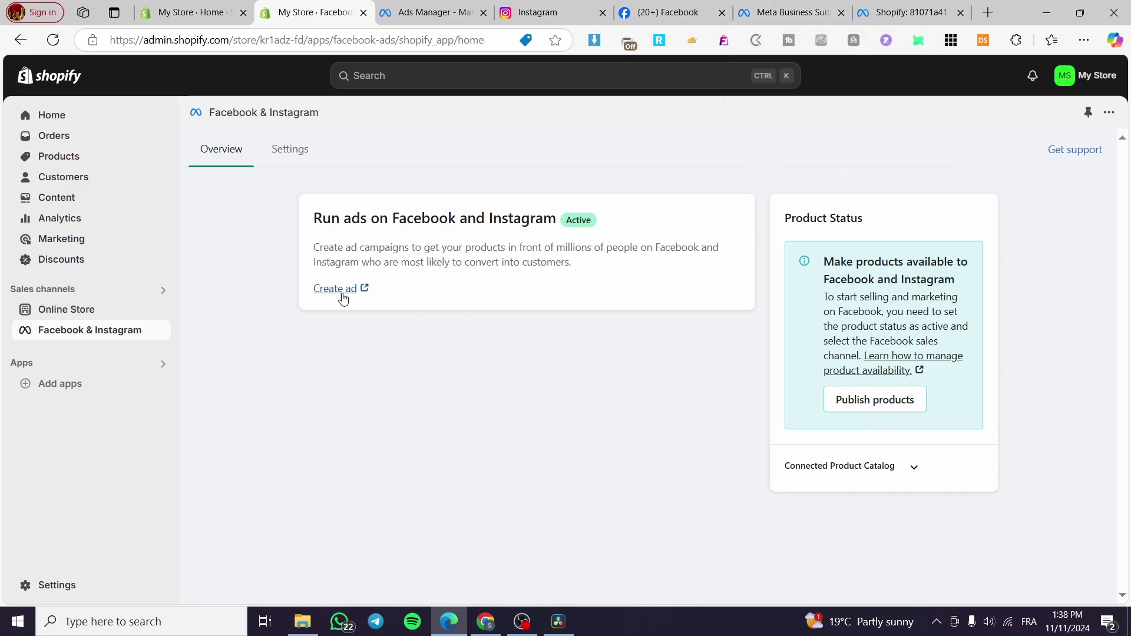
# Close Commerce Manager and look over the Meta Business Suite, Facebook page, Instagram and Ads Manager tabs.
pyautogui.click(927, 7)
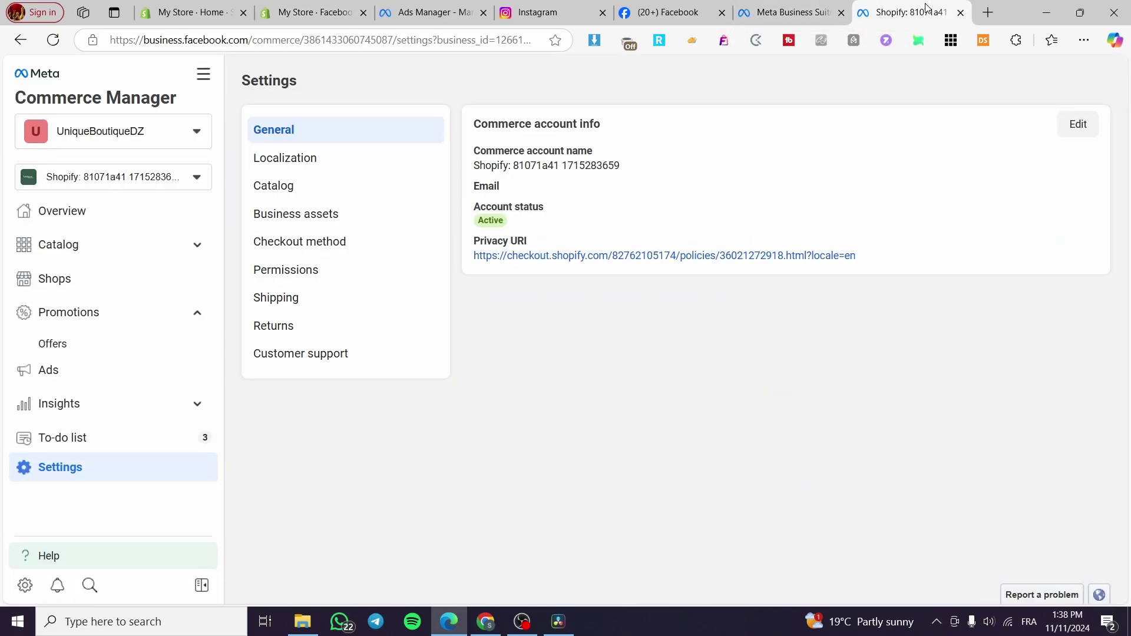
pyautogui.click(960, 12)
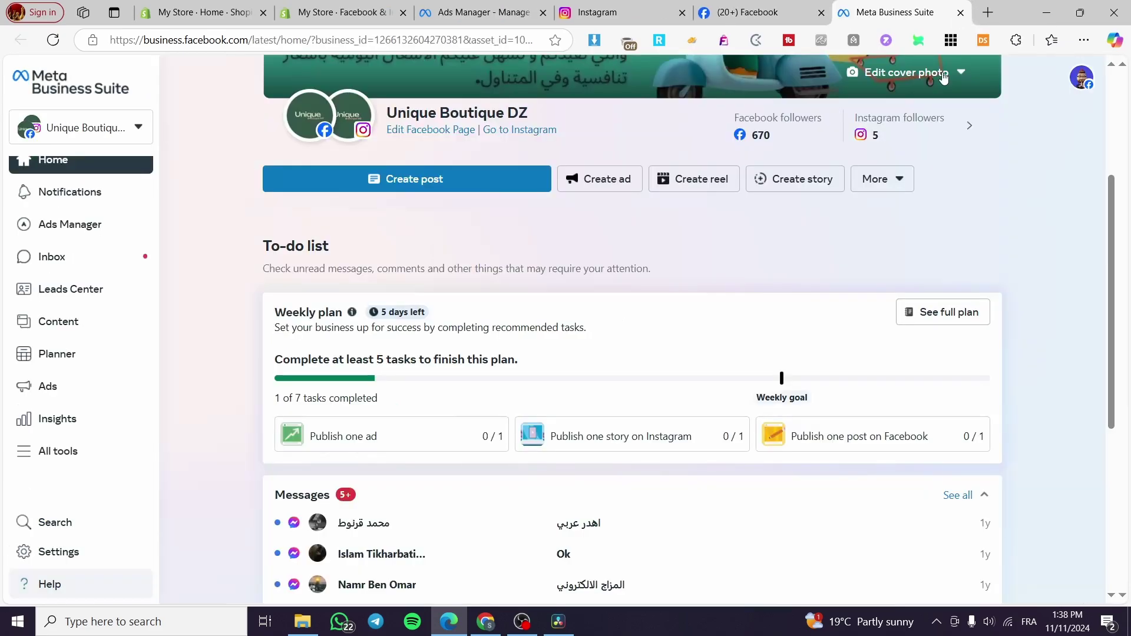
pyautogui.click(747, 12)
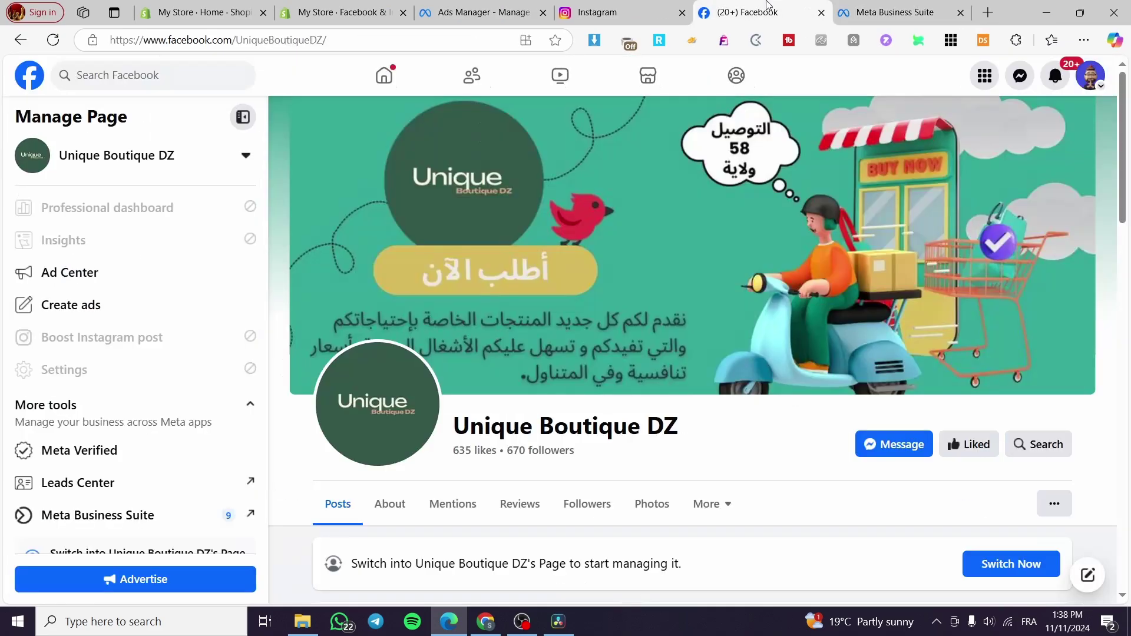
pyautogui.click(595, 11)
pyautogui.click(458, 7)
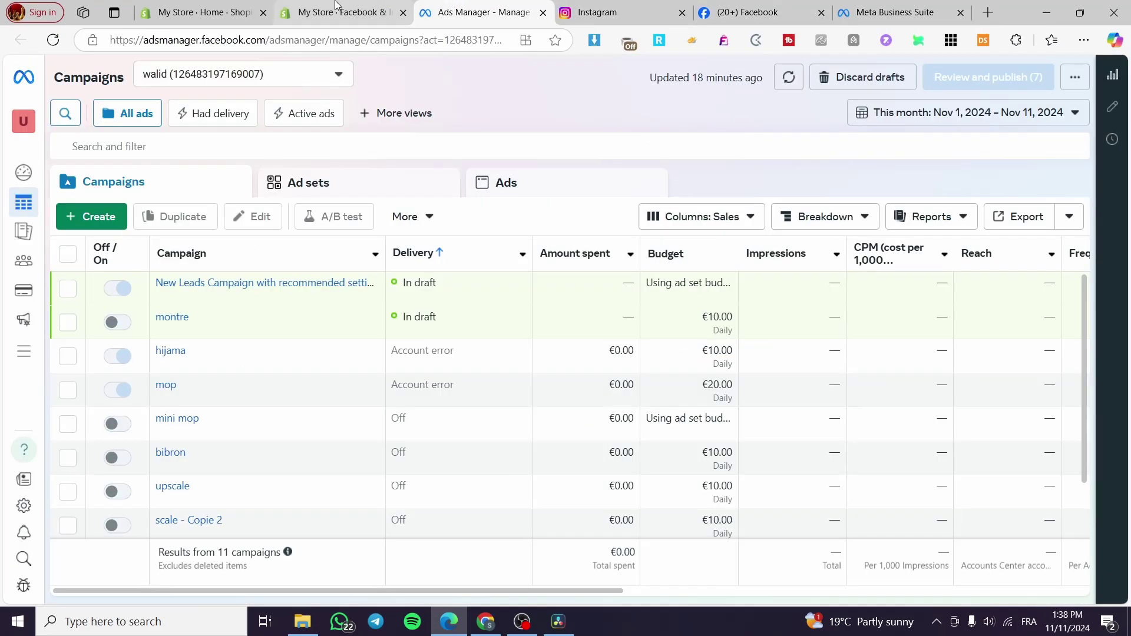